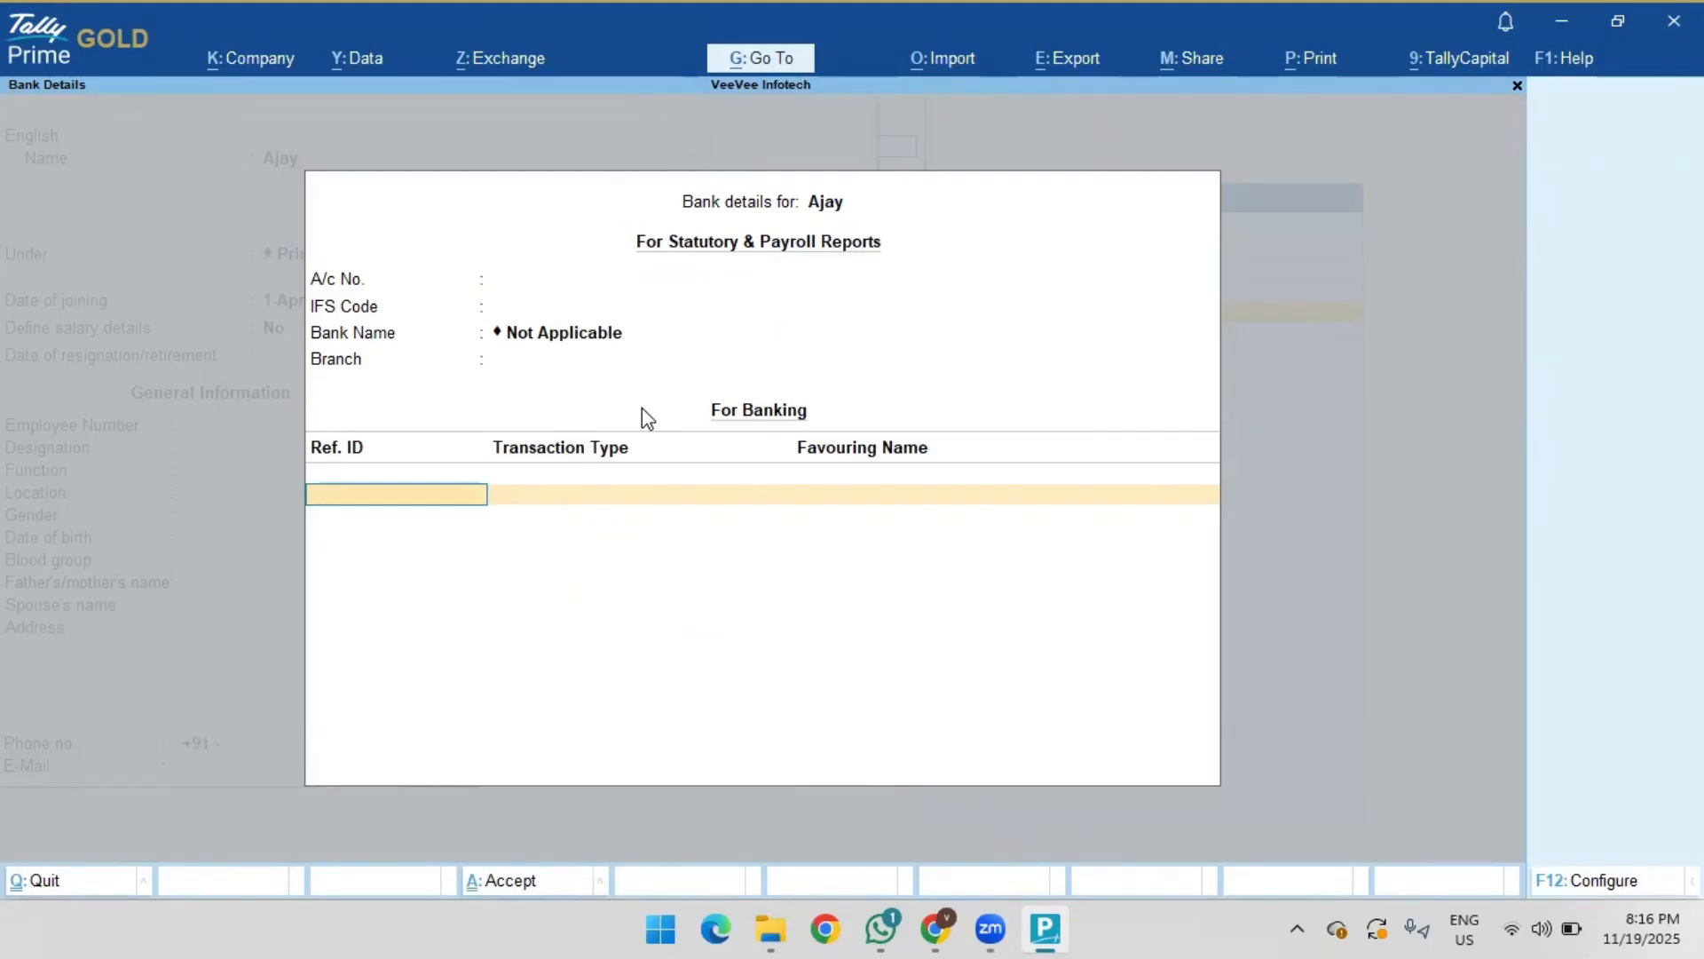
Step: Leave the employee's bank details and alteration screens and return to the Gateway of Tally
key(Escape)
key(Escape)
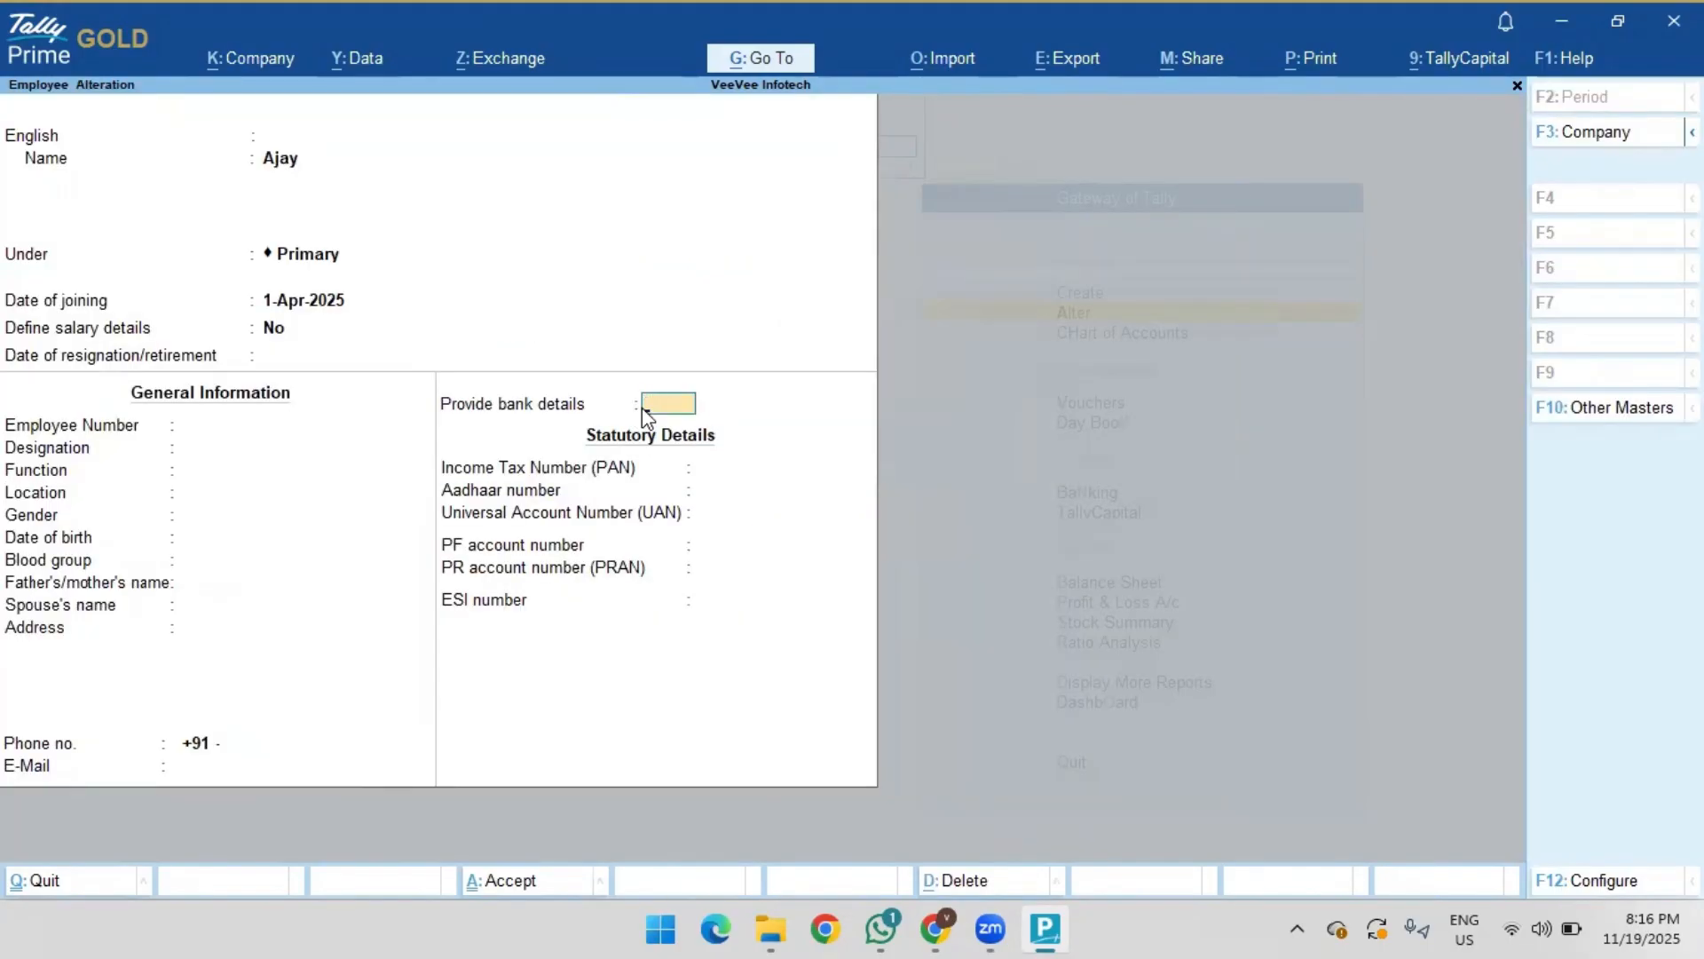
key(Escape)
key(Escape)
key(Up)
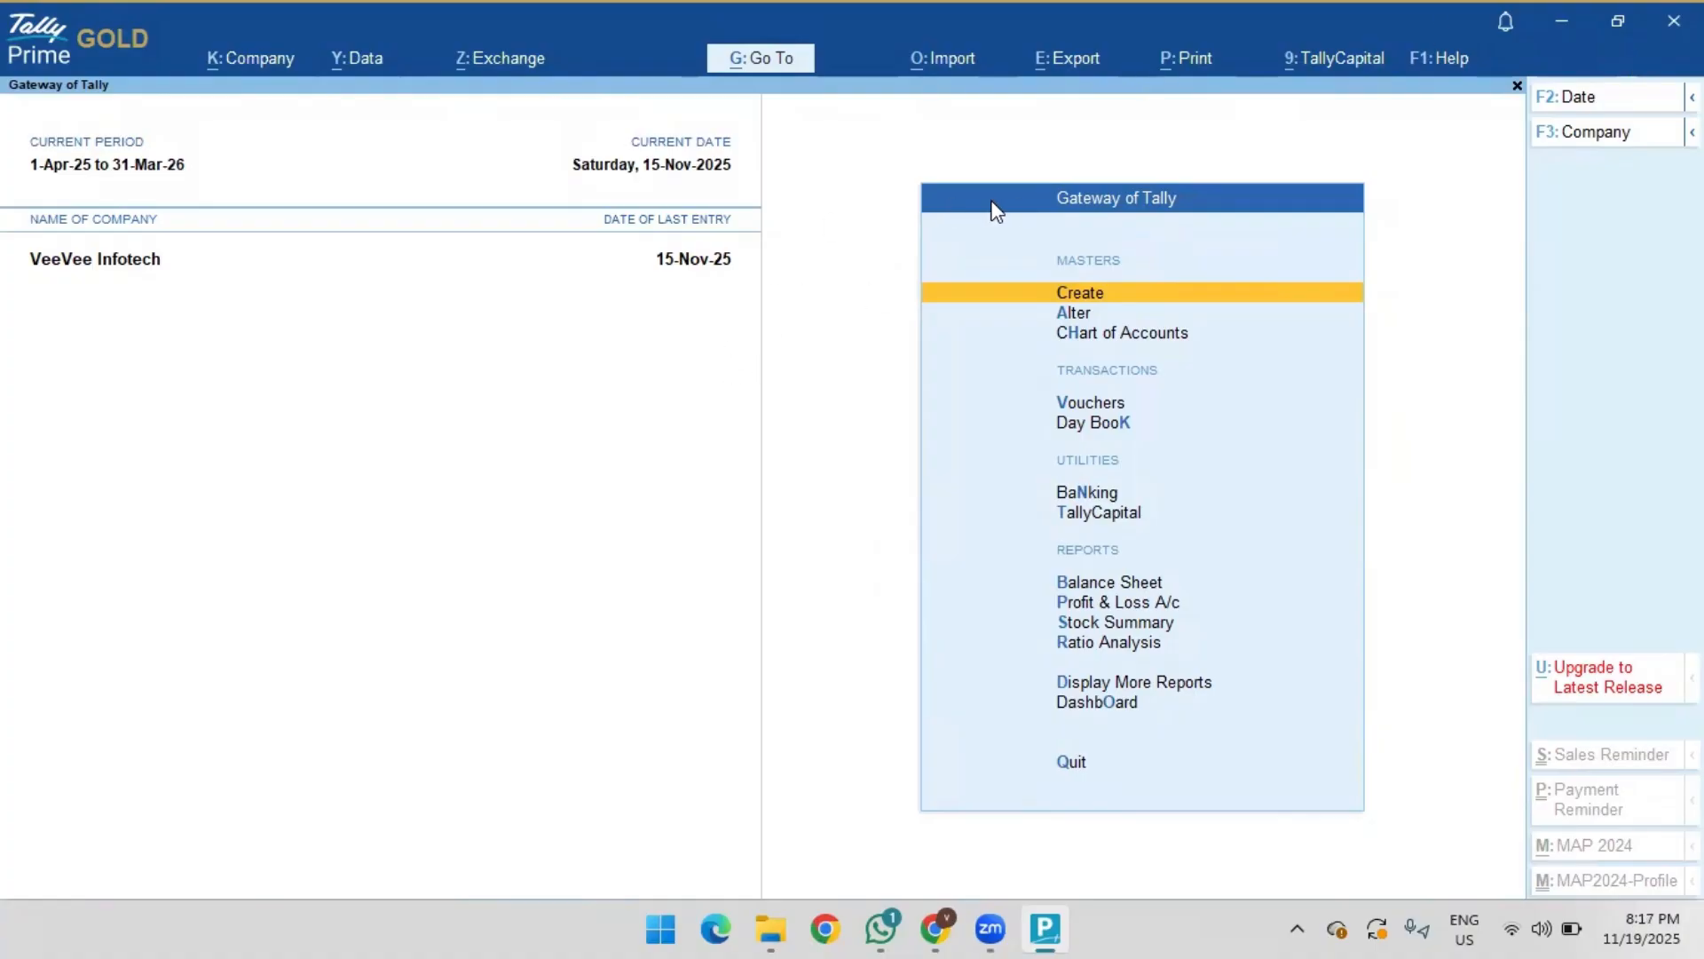
Step: Open the bank details import for payees and employees
click(943, 62)
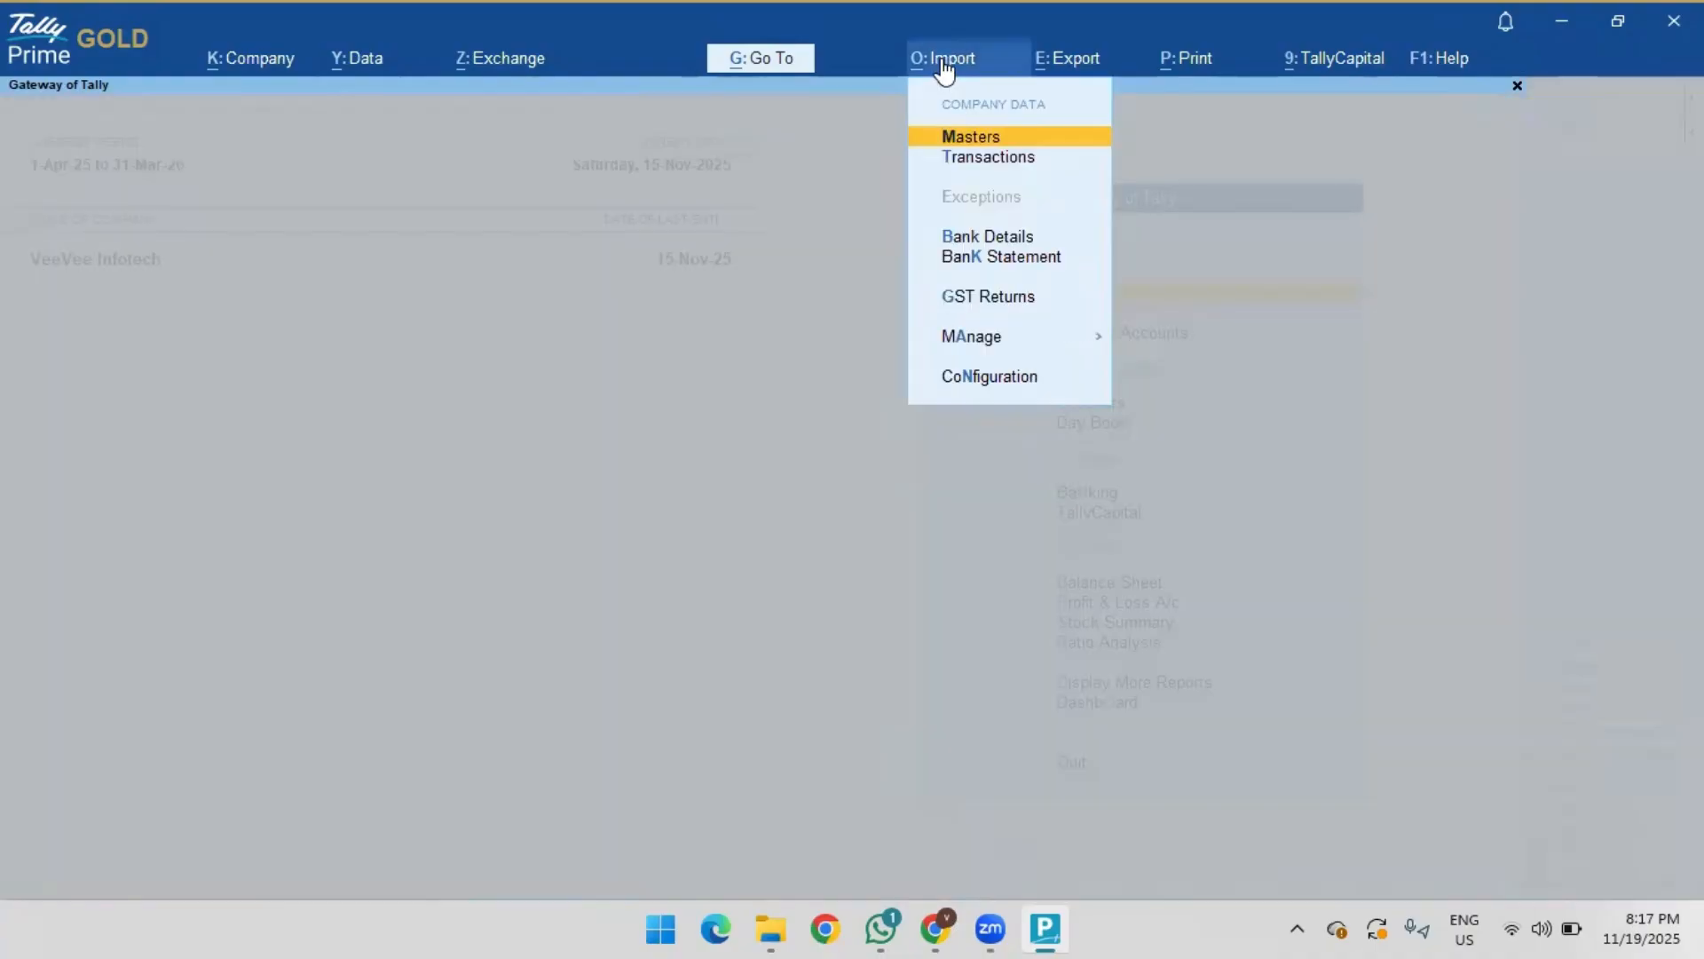
key(Down)
key(Down)
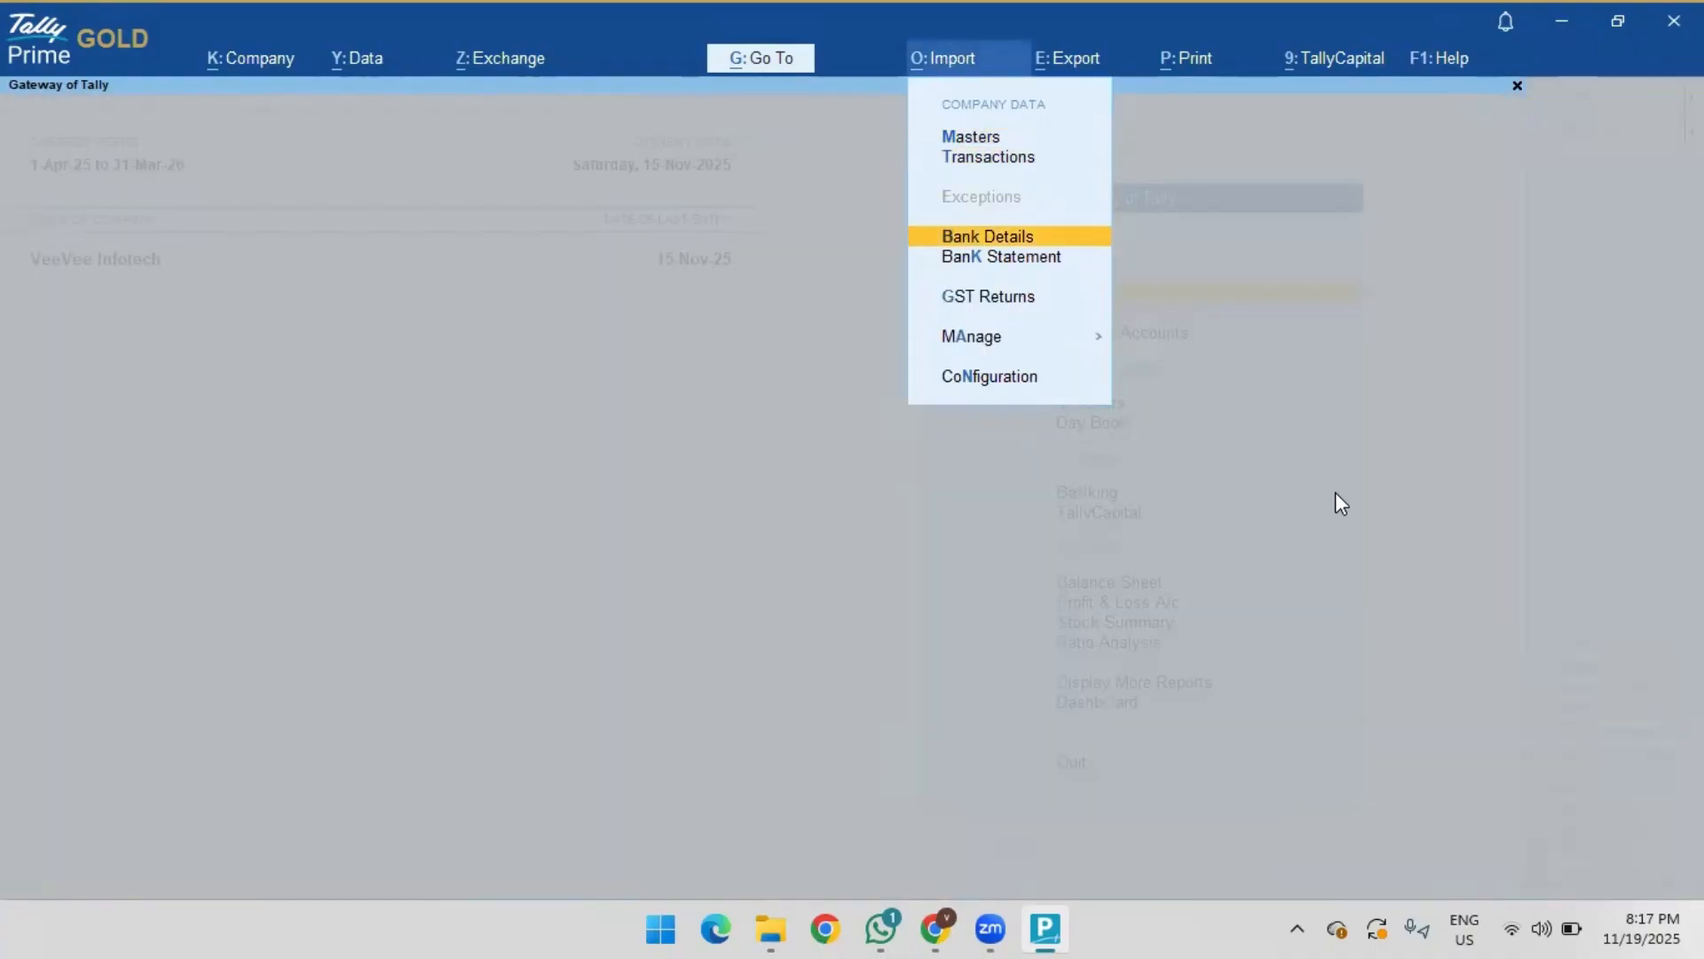
key(Return)
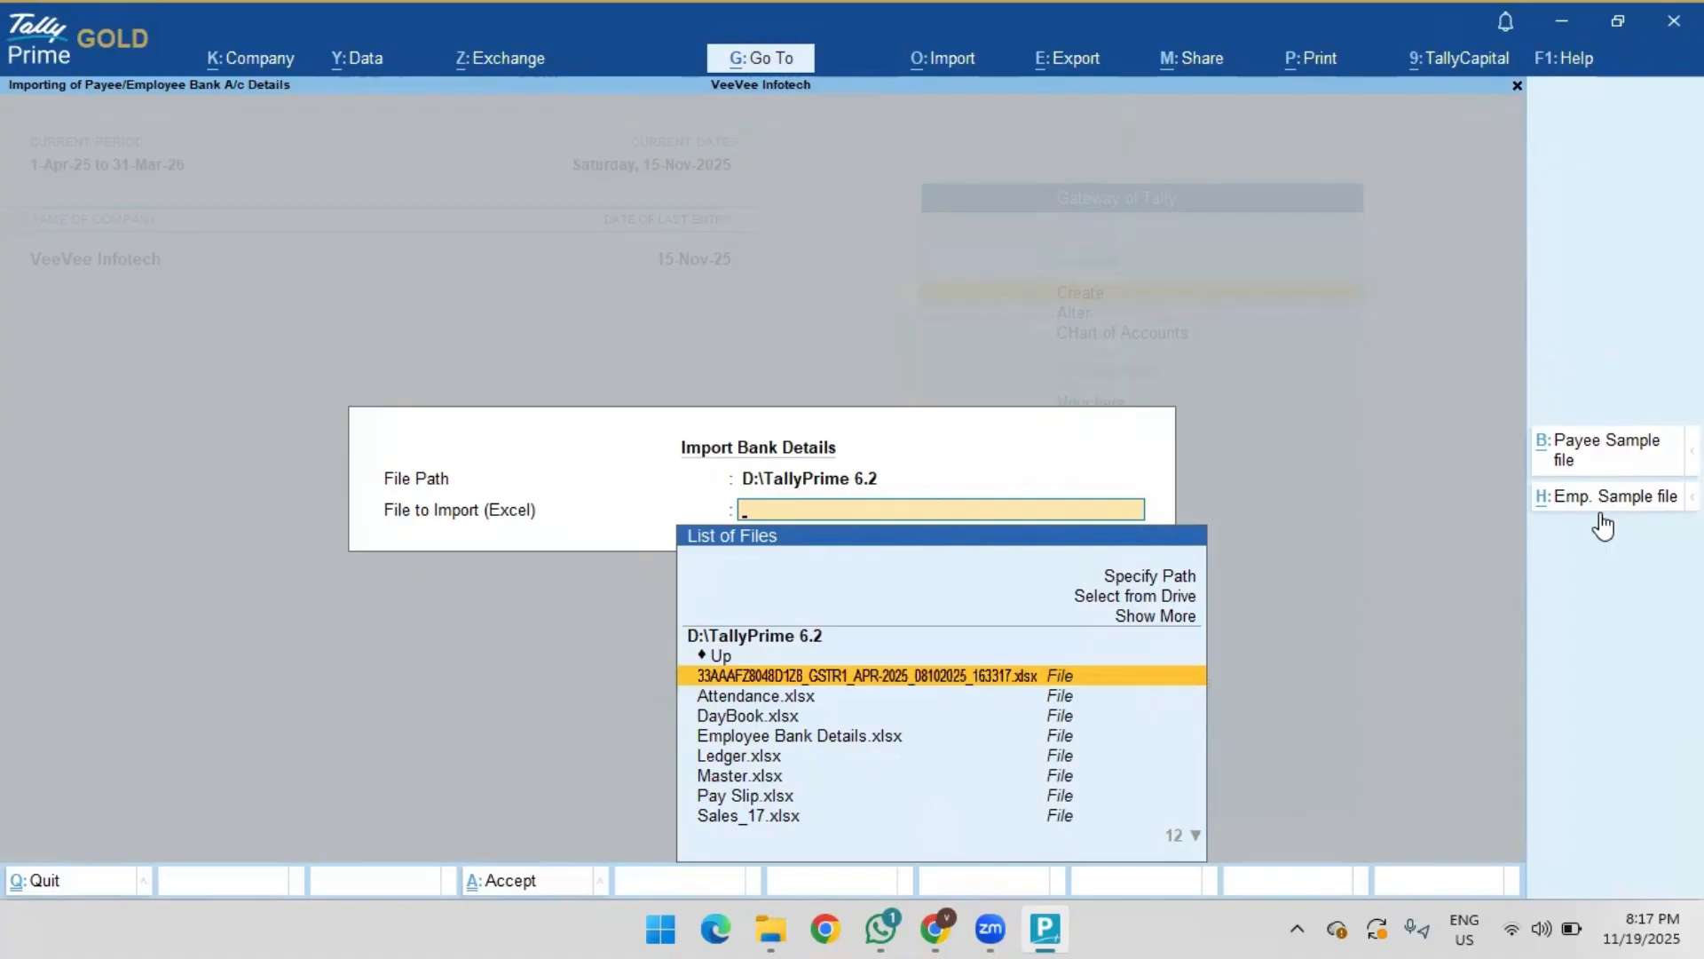
Step: Start exporting the employee sample file and keep D:\TallyPrime 6.2 as its folder path in the export configuration
click(1657, 499)
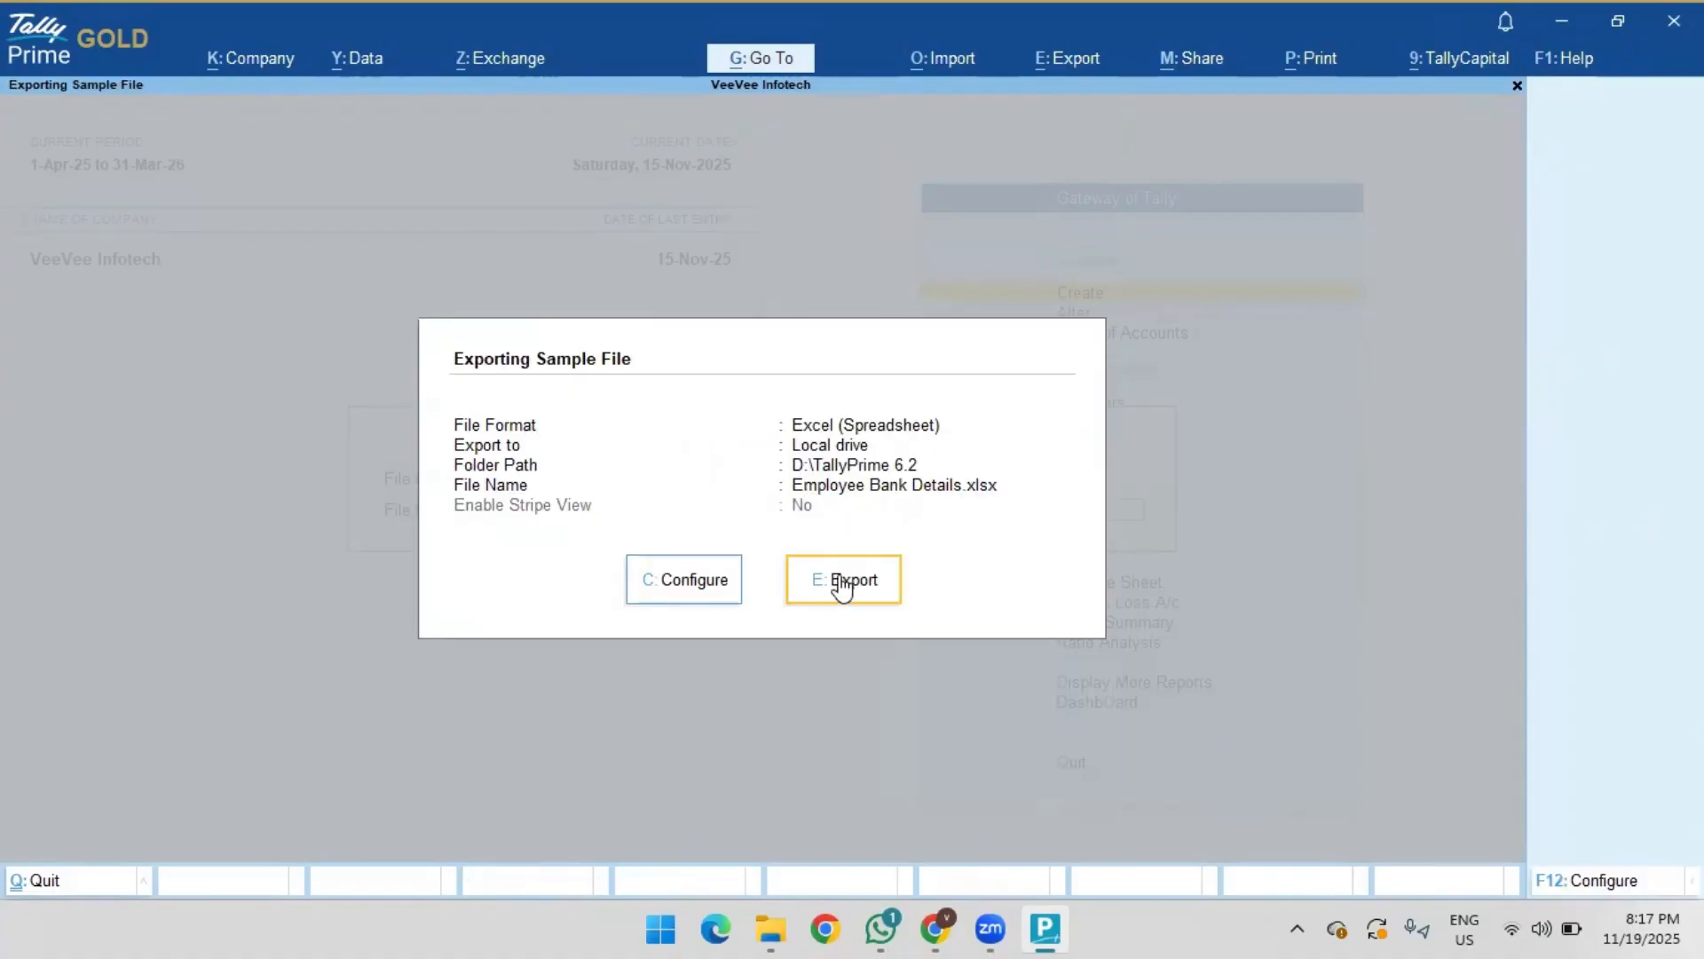
click(689, 583)
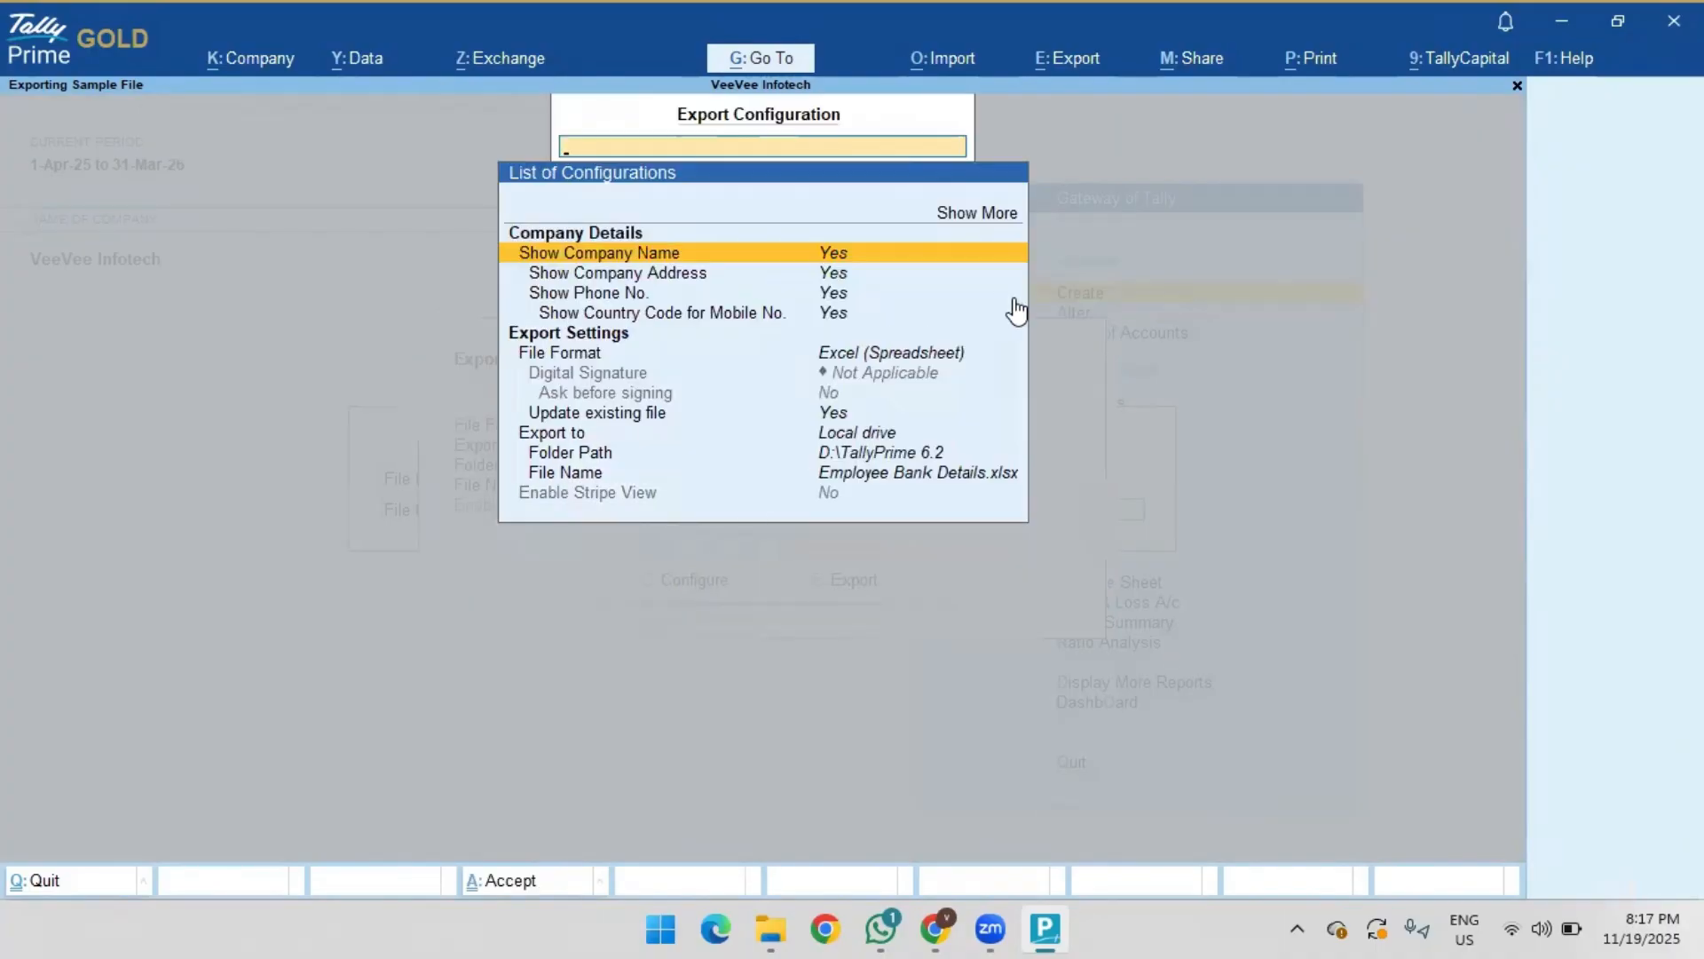
key(Down)
key(Down)
key(Down)
key(Down)
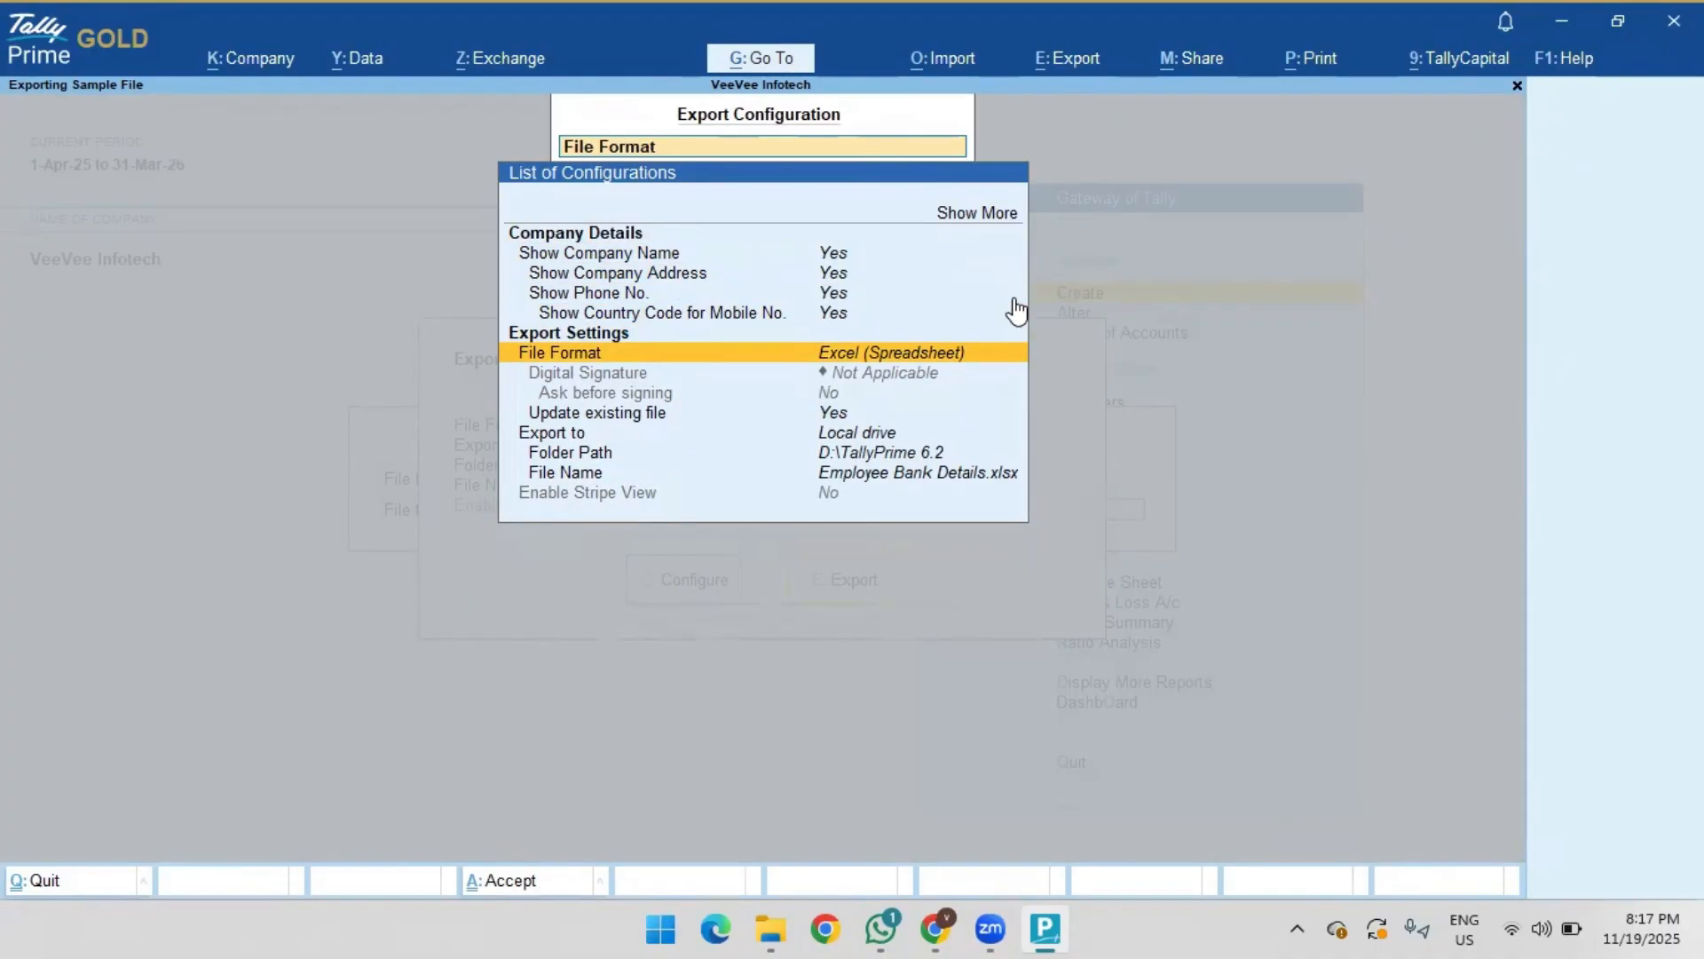
key(Down)
key(Down)
key(Down)
key(Down)
key(Down)
key(Return)
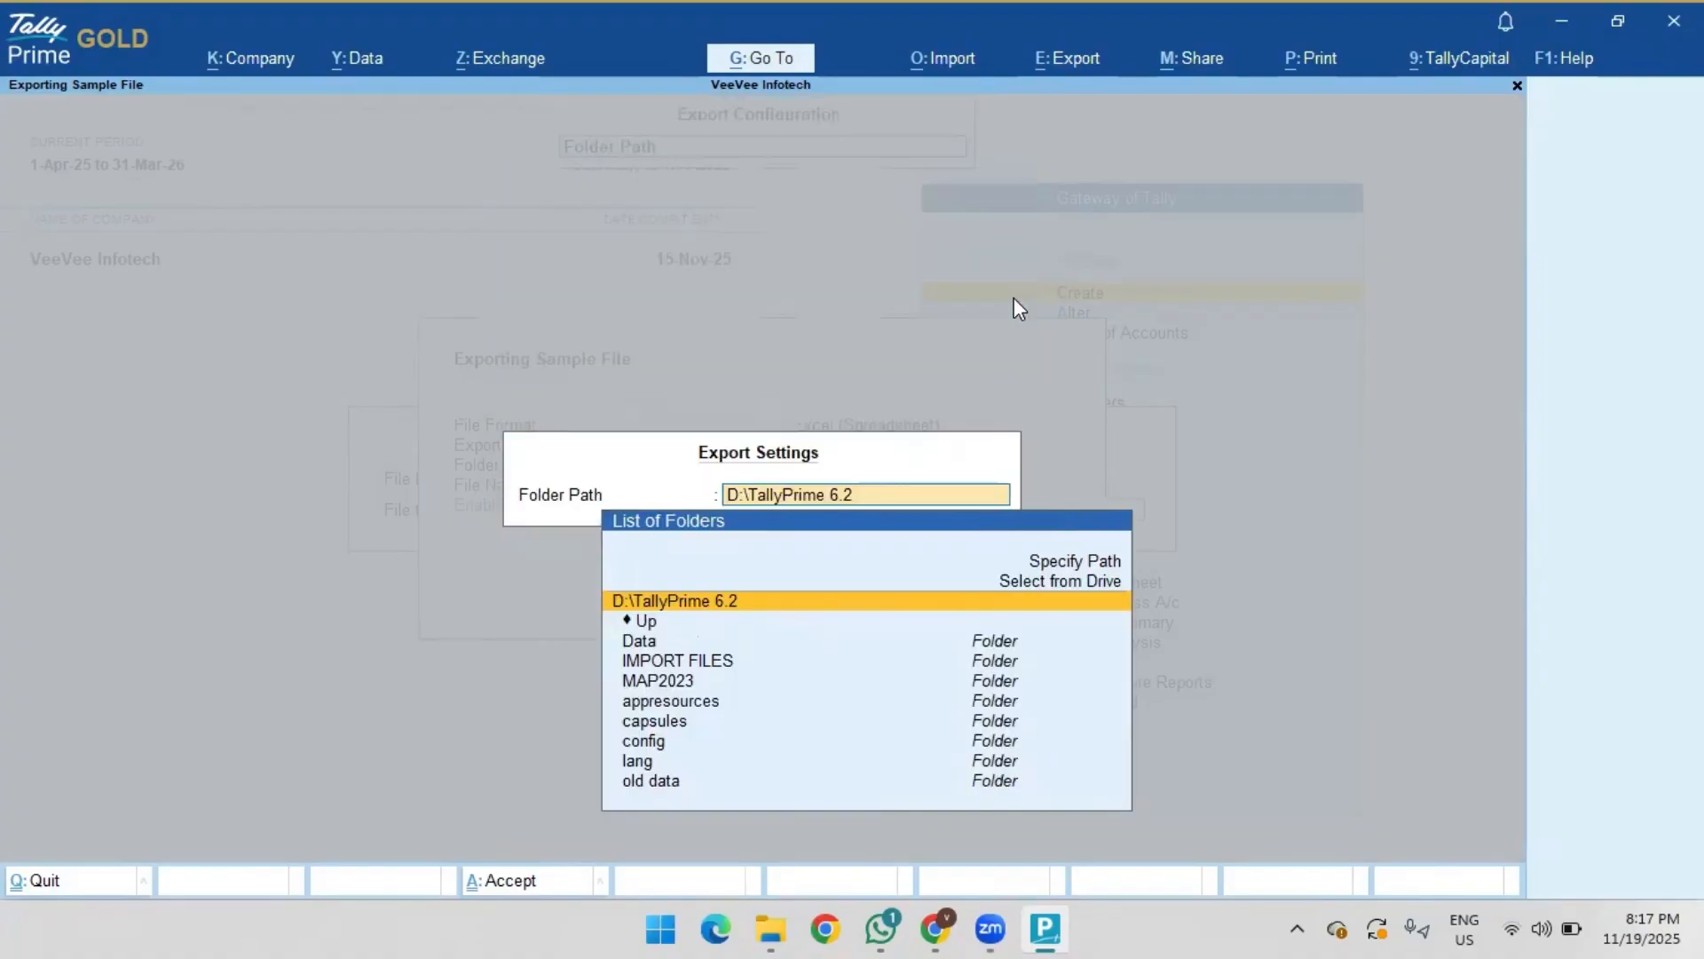
key(Return)
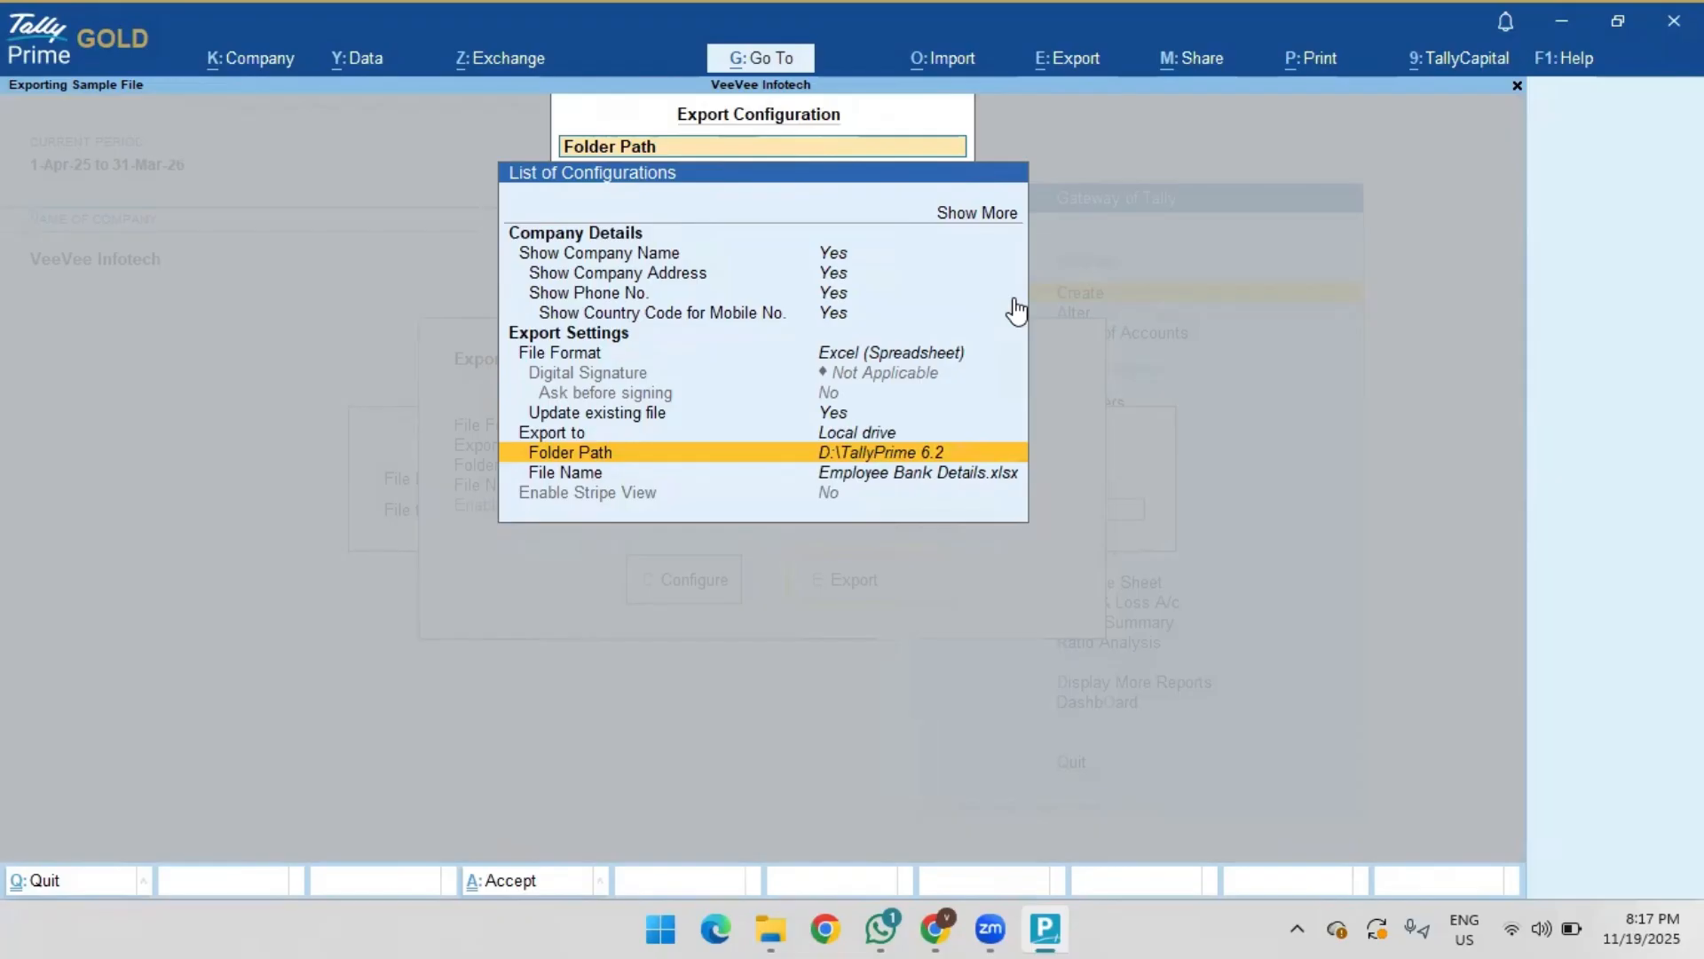
Step: Keep Employee Bank Details.xlsx as the file name and export the employee sample file
key(Down)
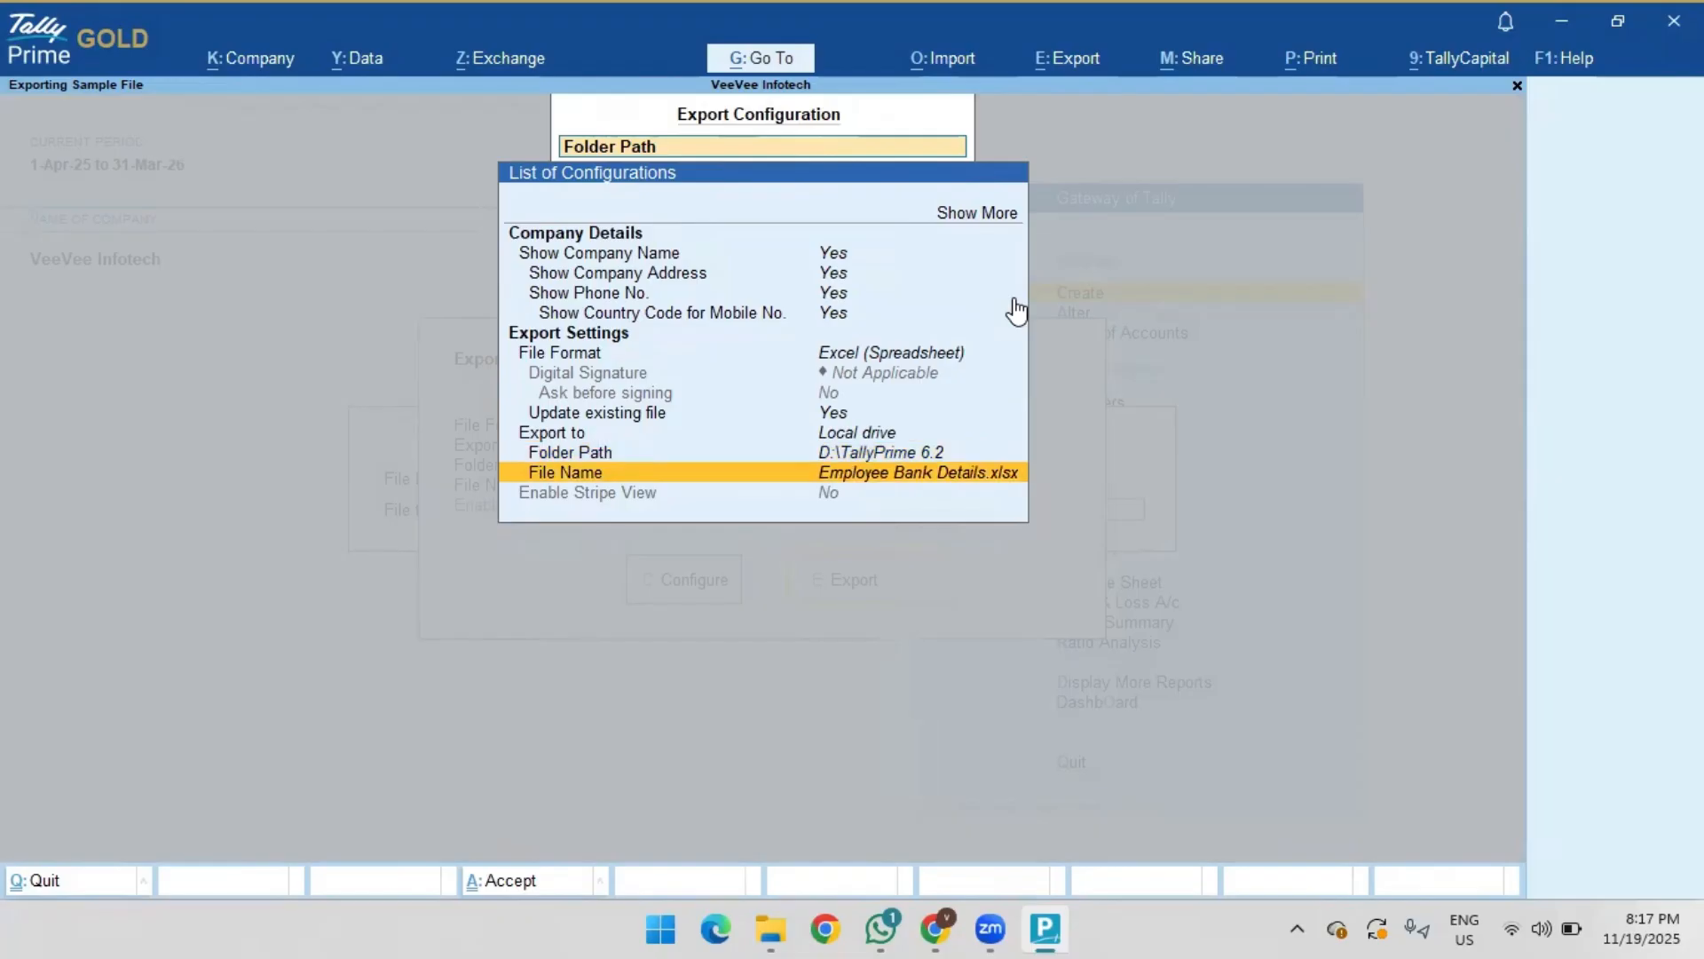
key(Return)
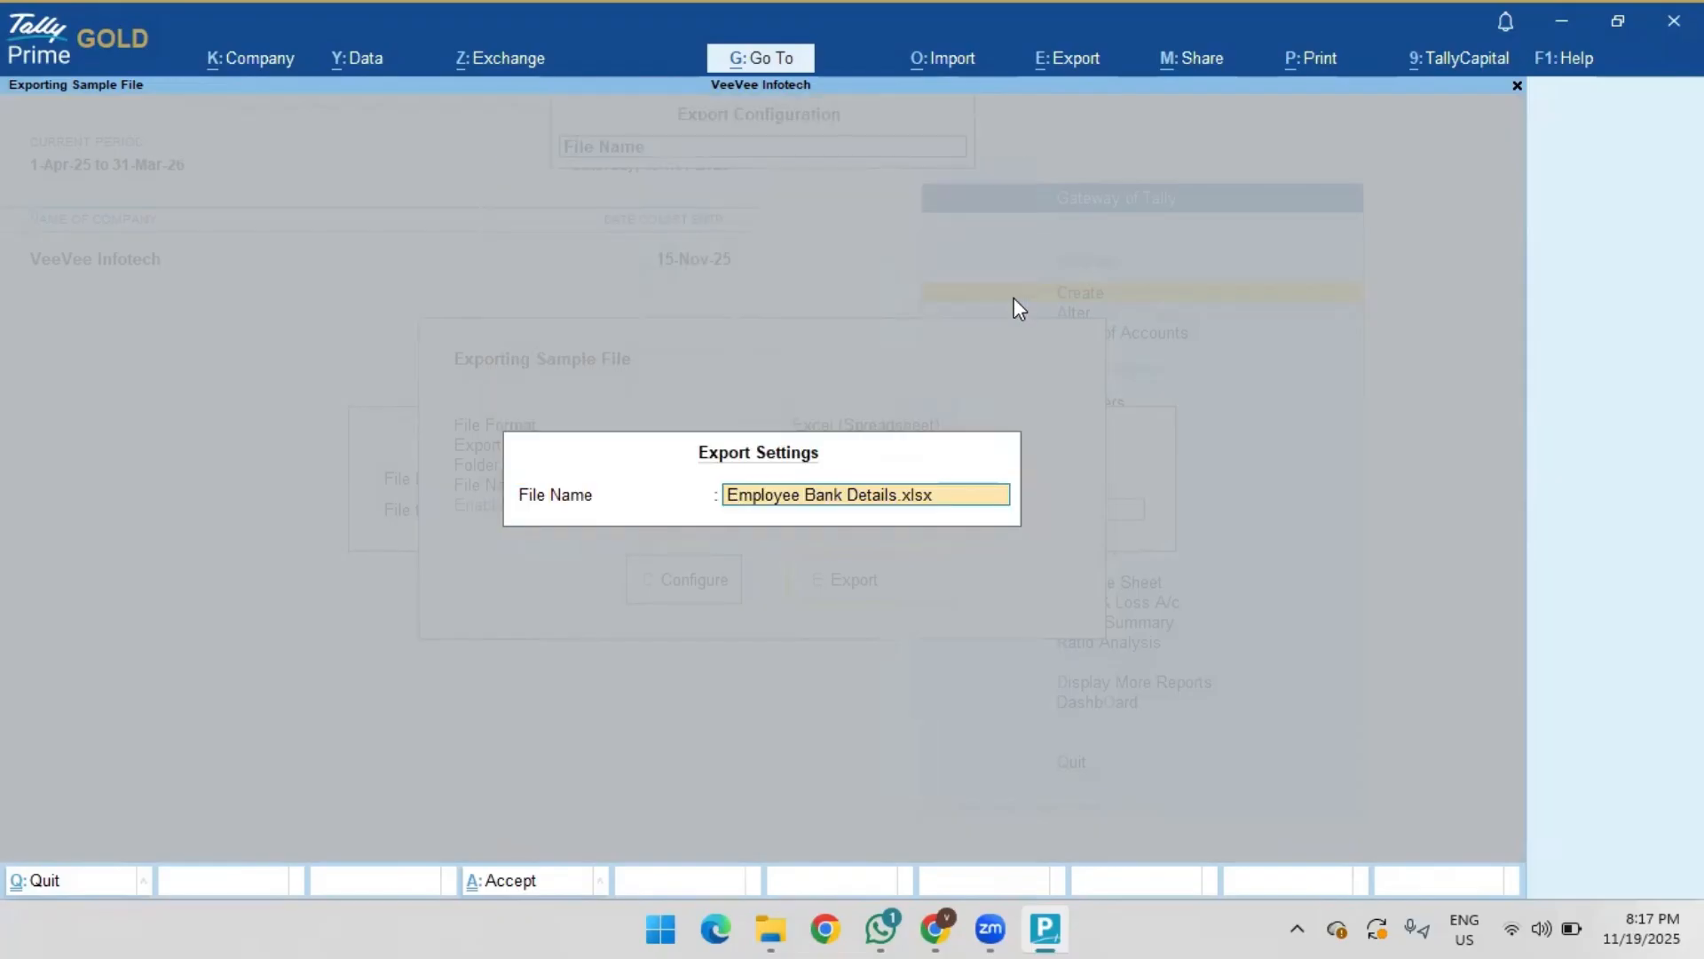
key(Return)
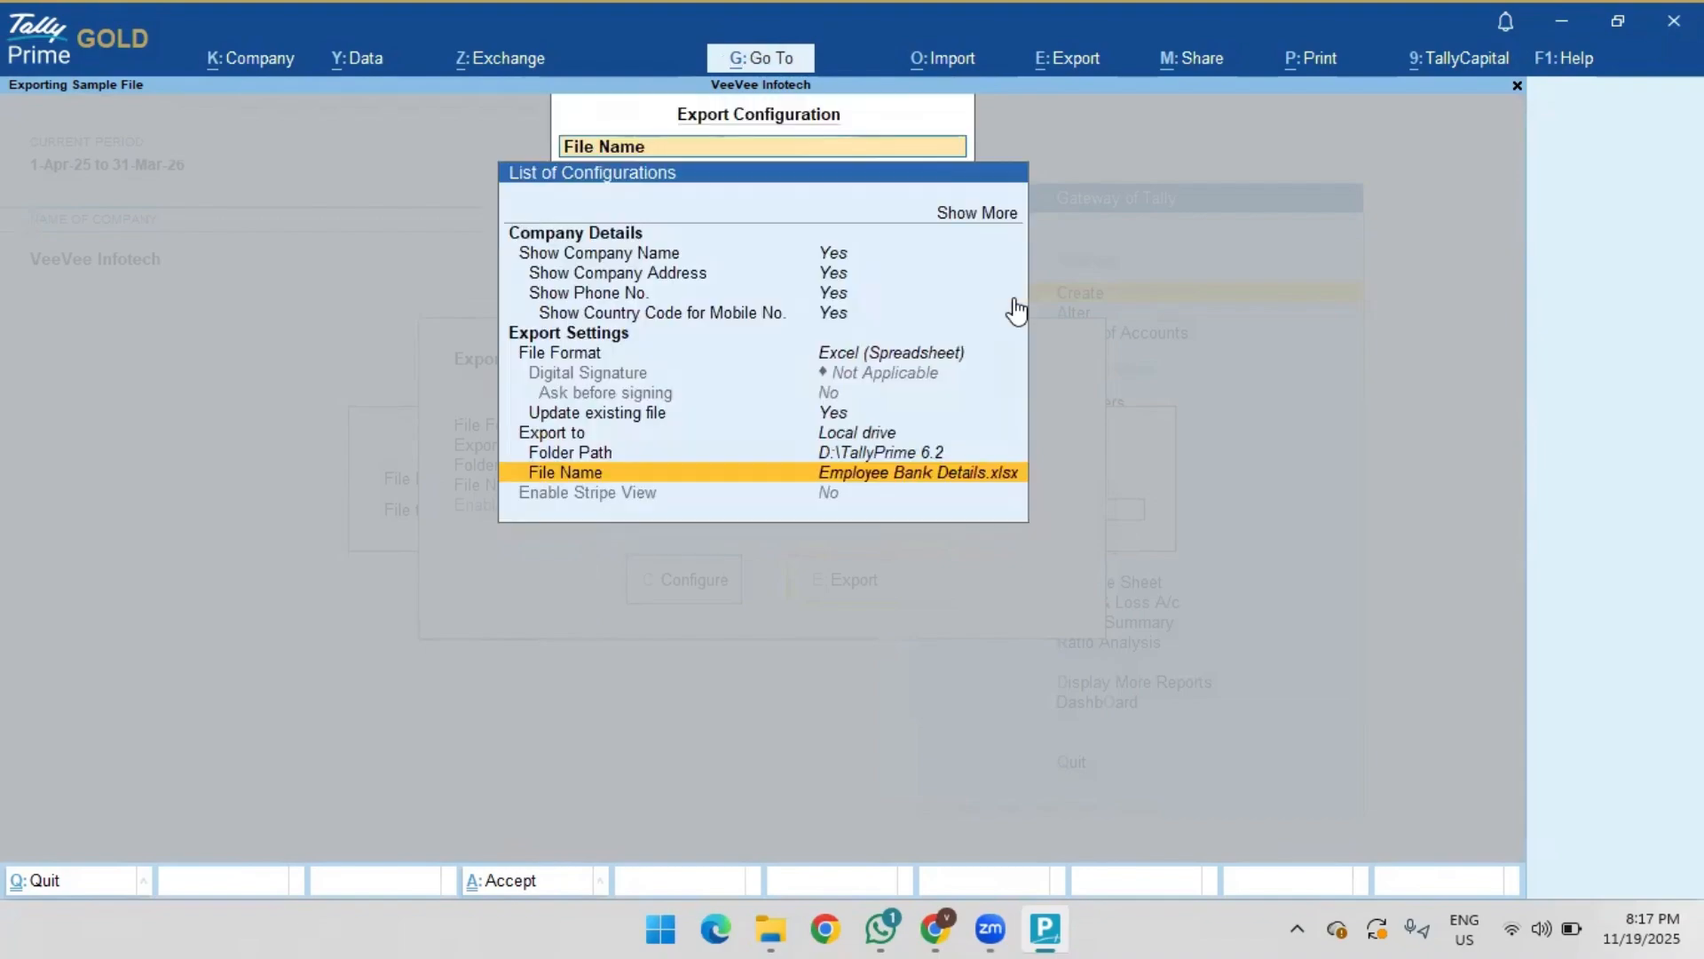
key(ctrl+a)
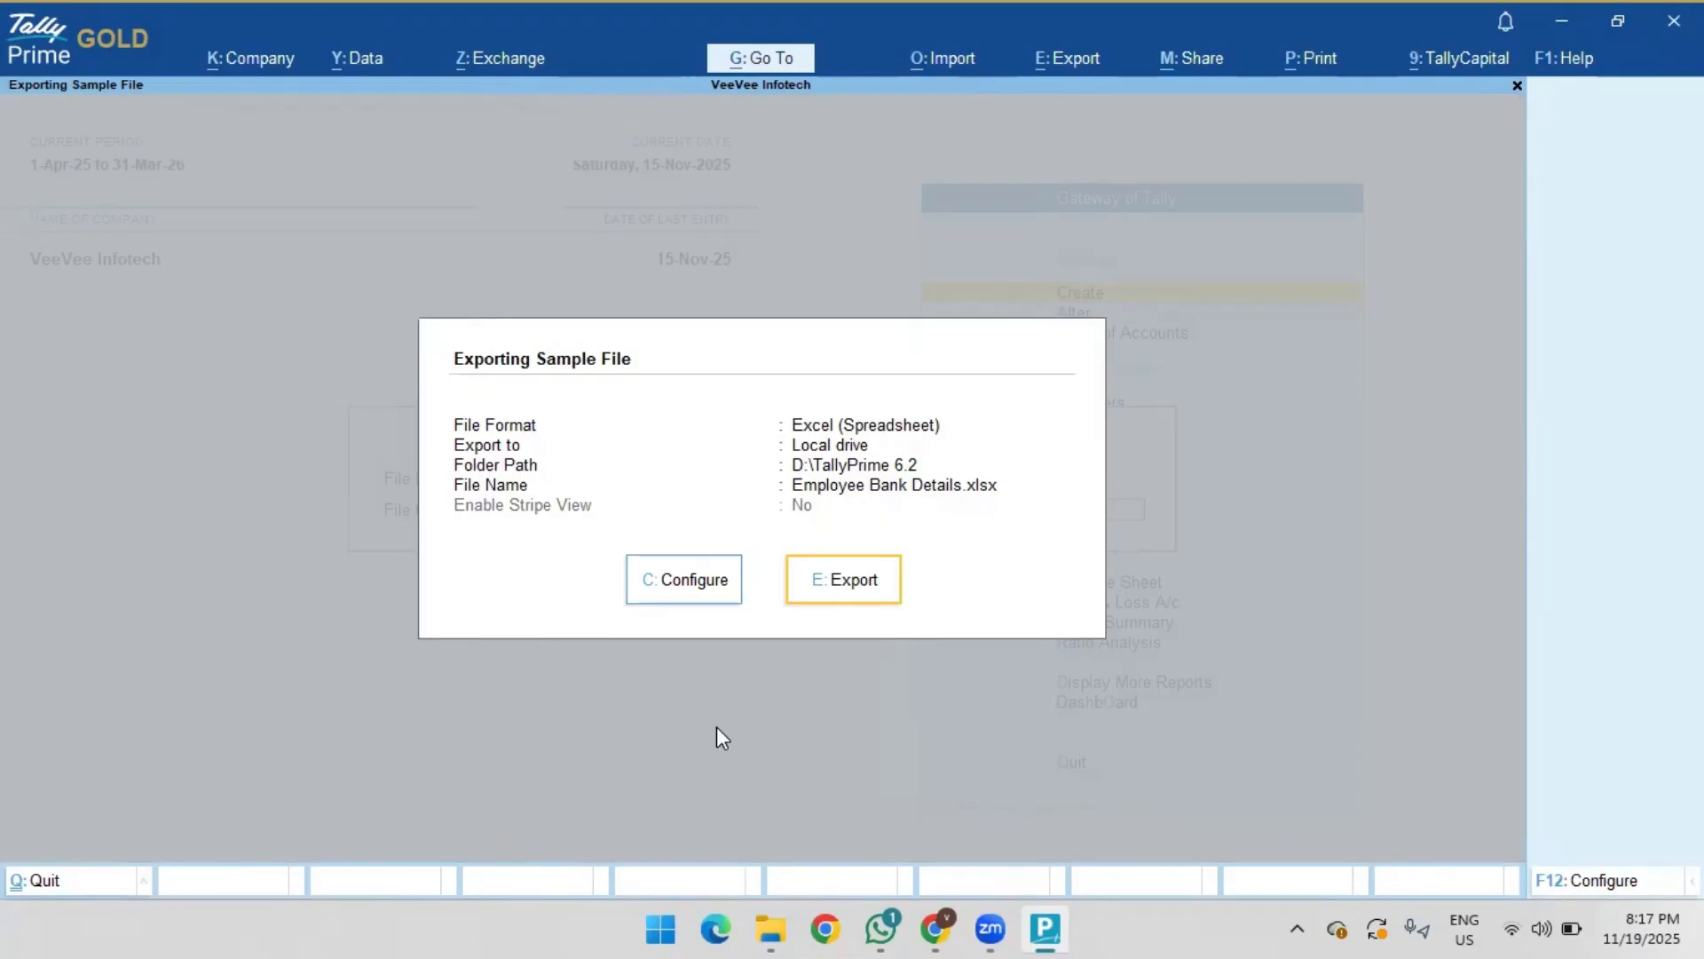
click(840, 586)
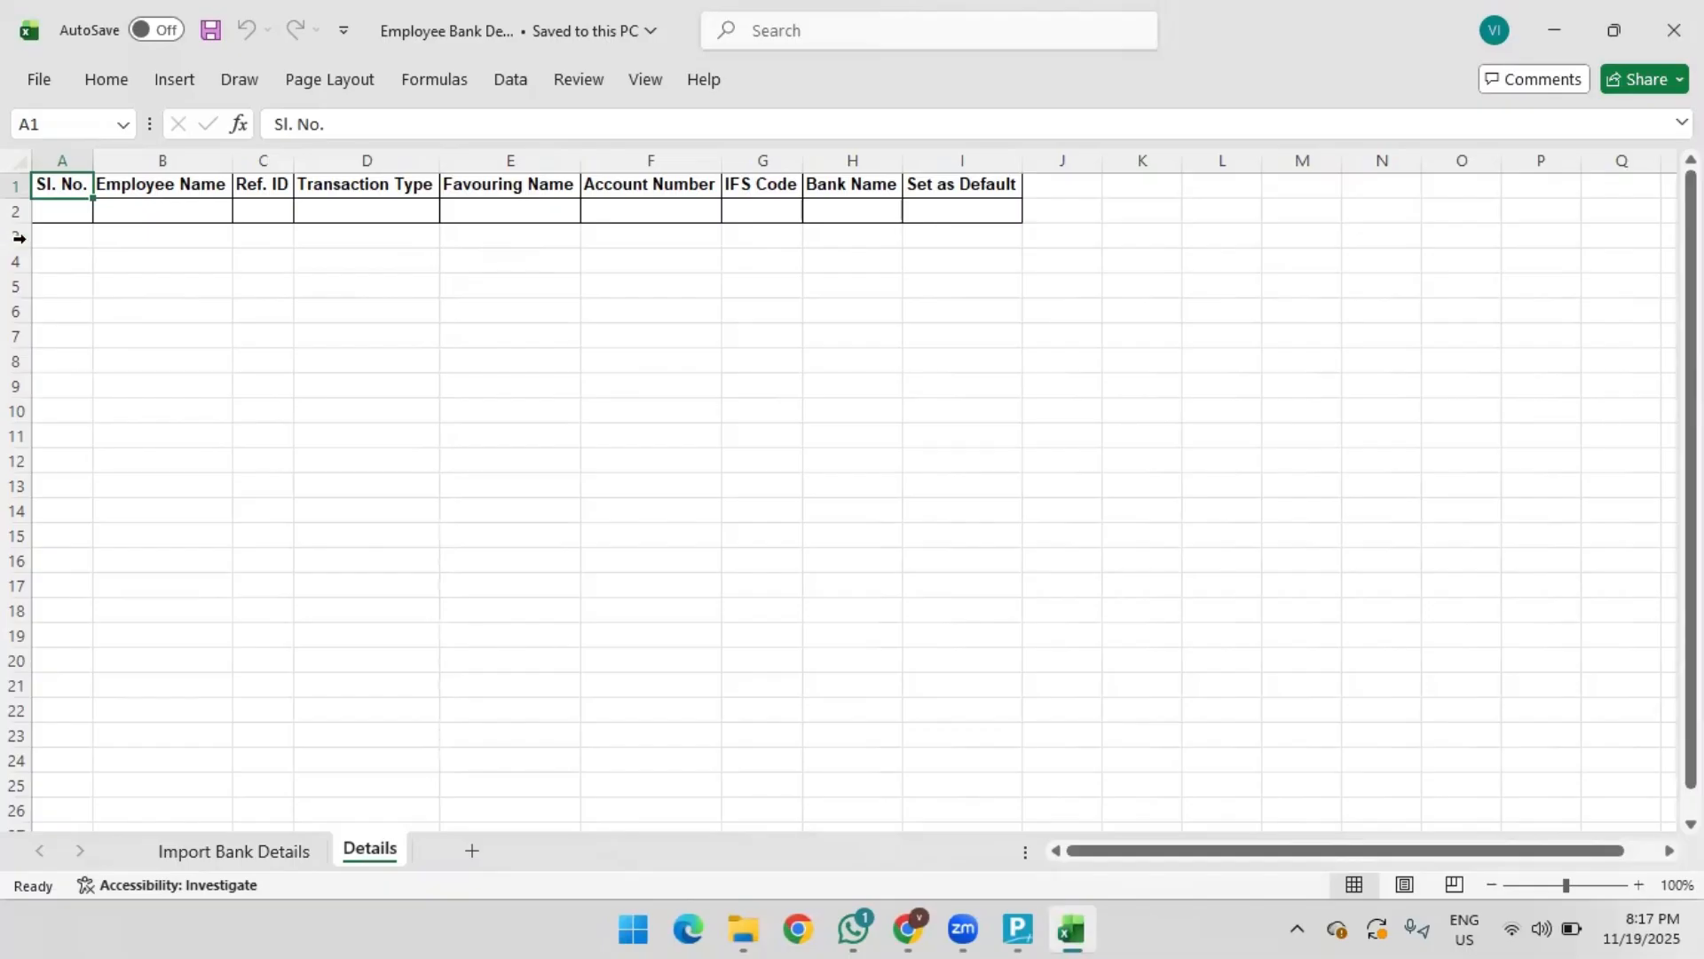
Step: Try serial number 1 in the sample template's first row, go through its other columns and close the workbook without saving
click(55, 213)
text(1)
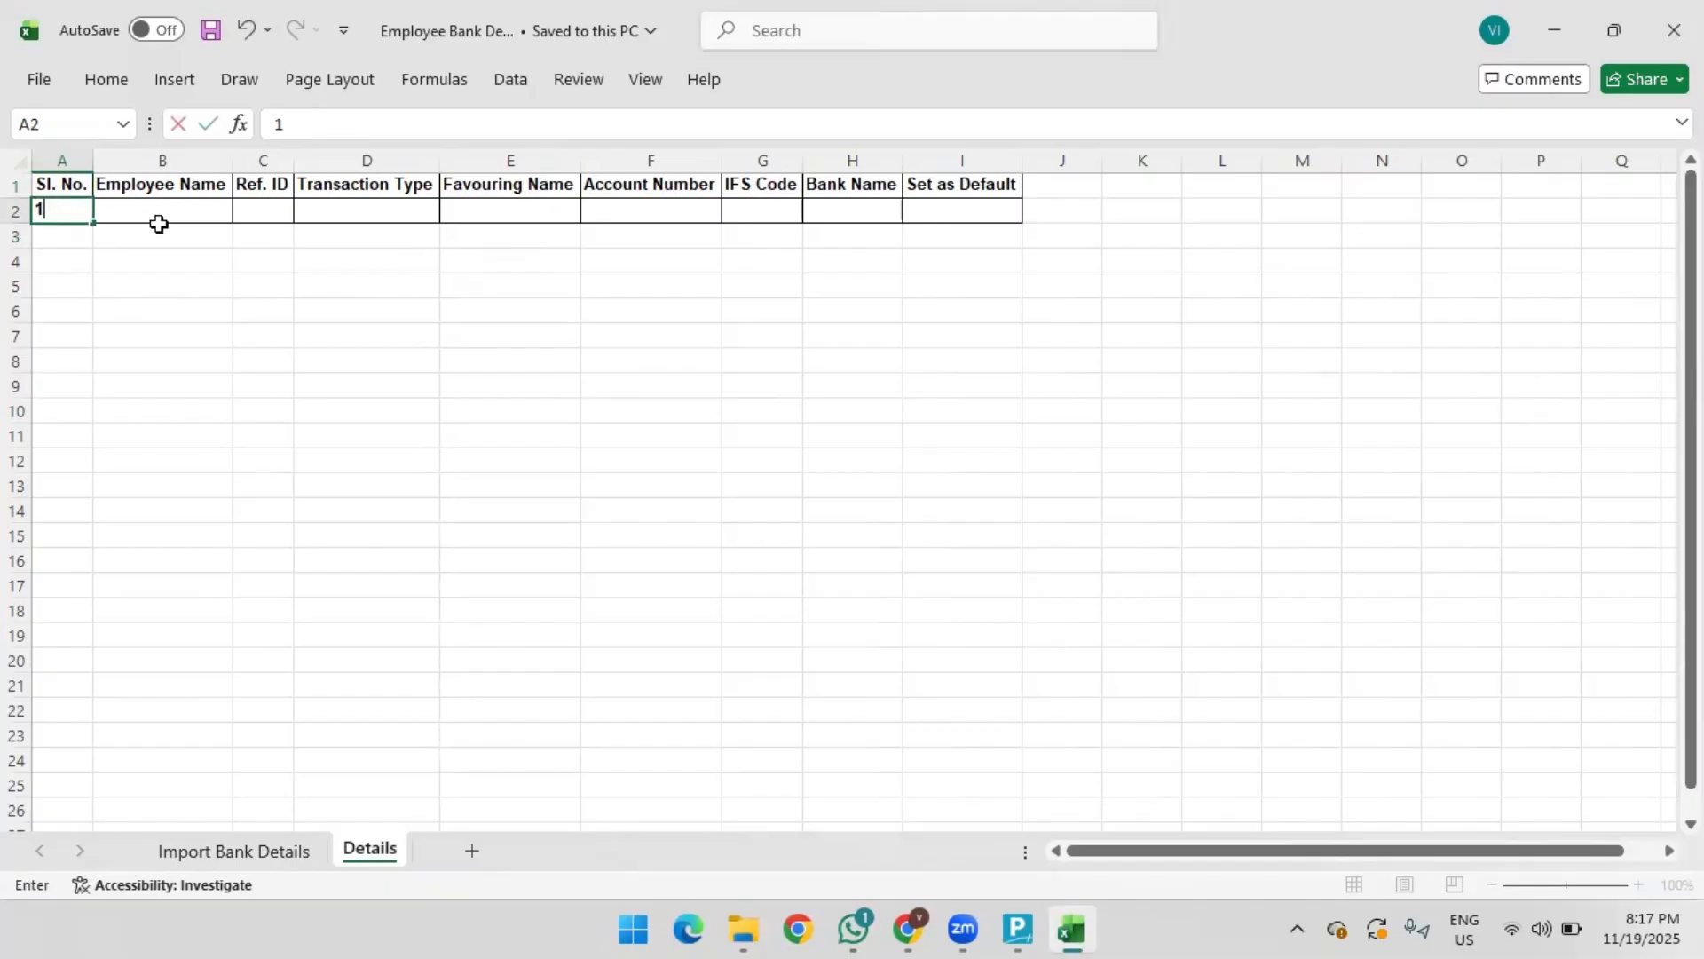
click(162, 212)
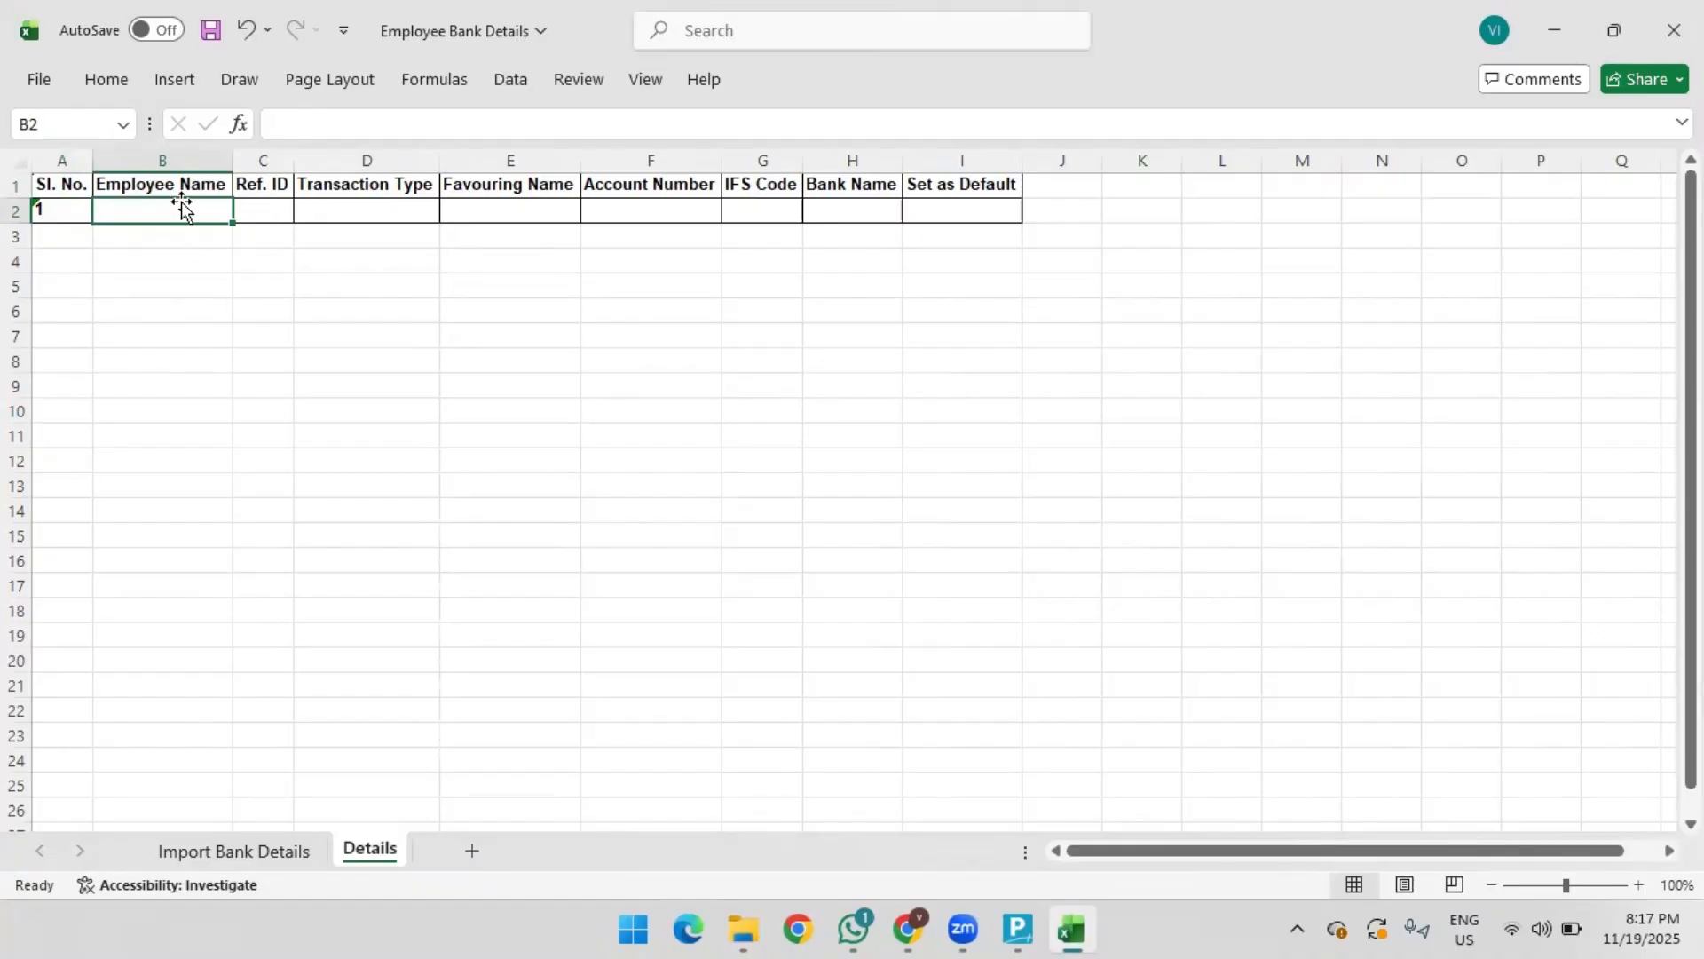
click(259, 217)
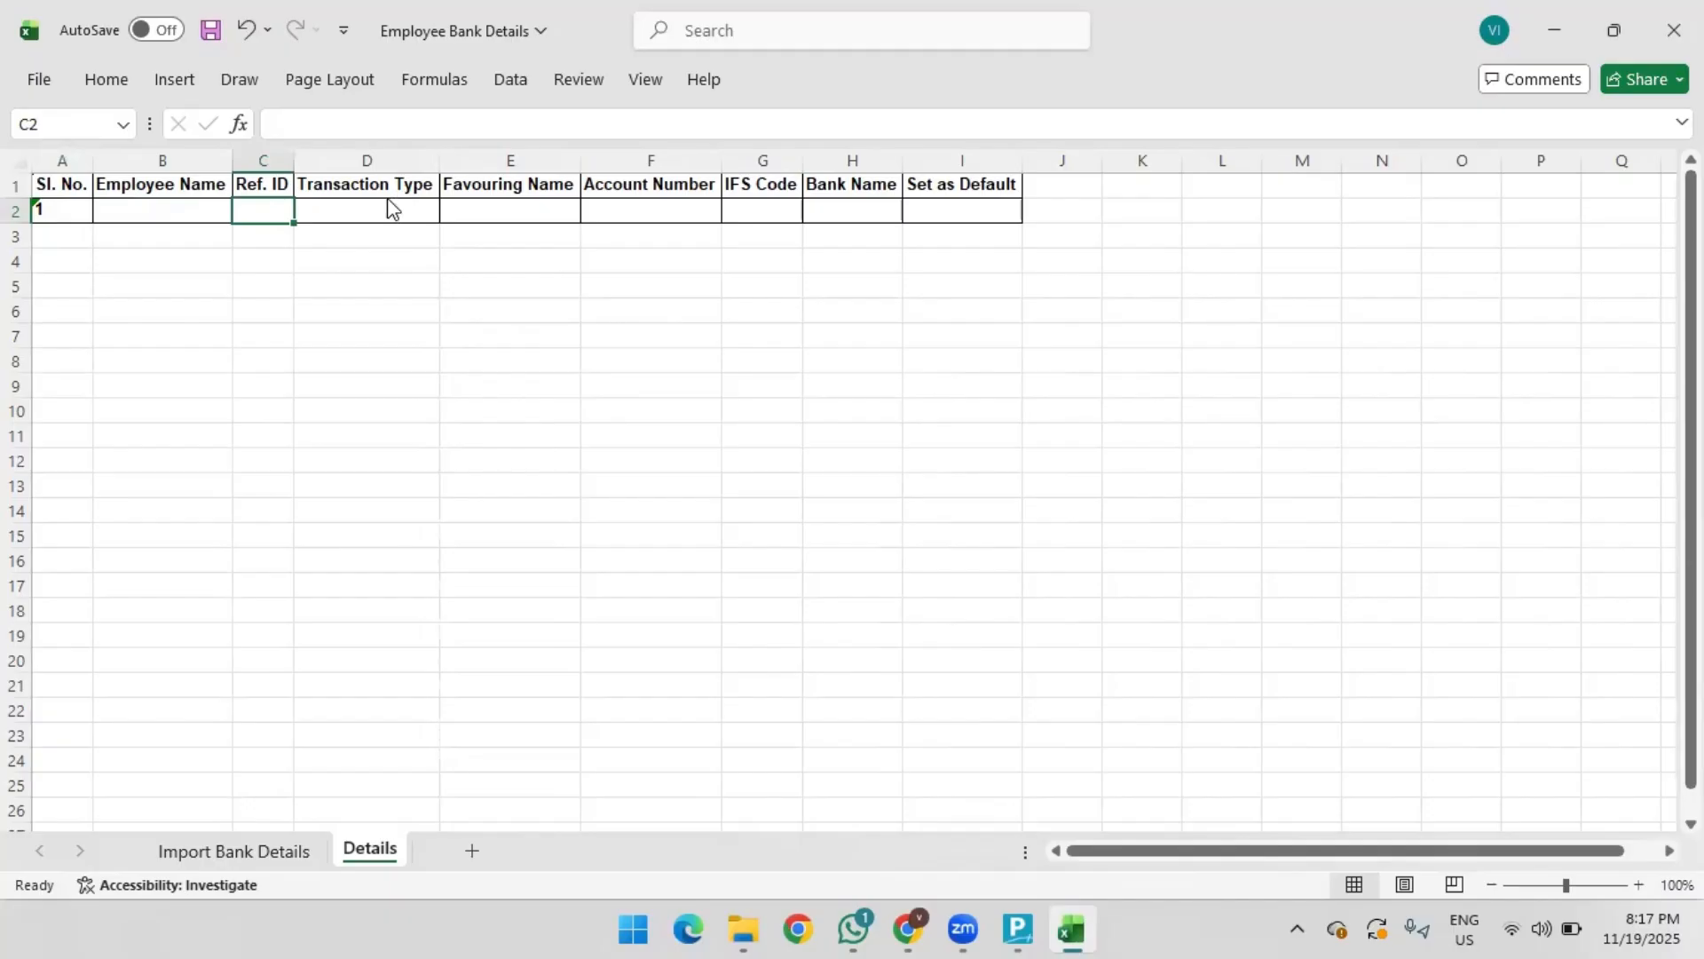
click(500, 204)
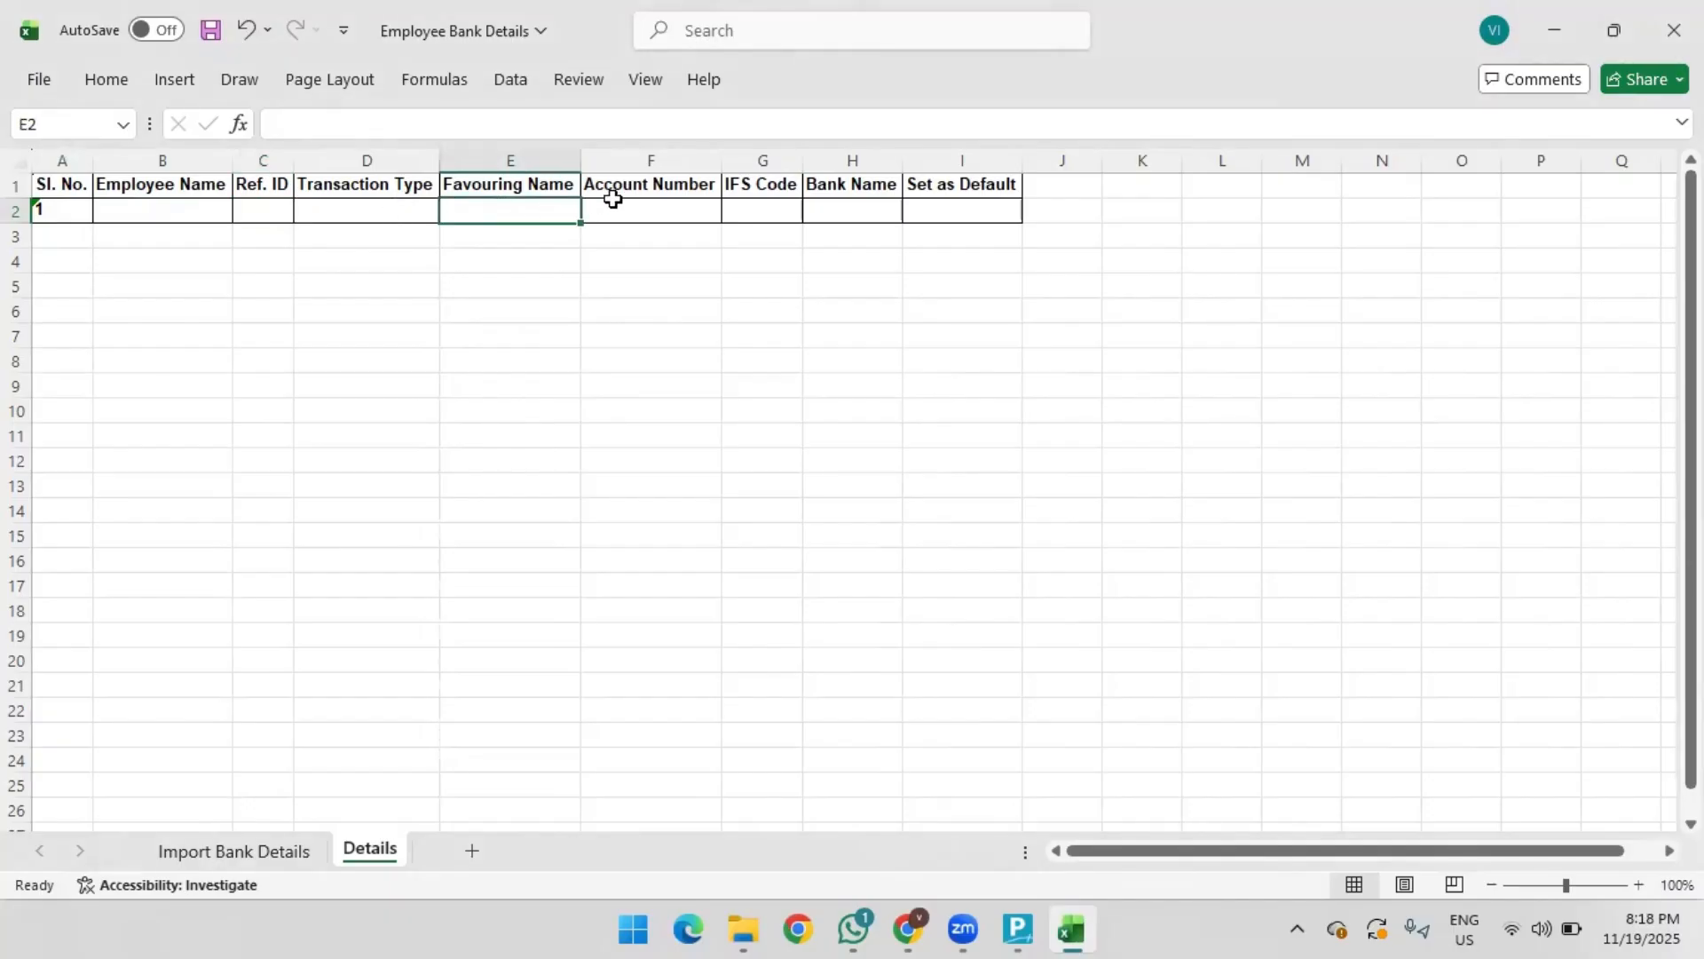
click(621, 204)
click(761, 209)
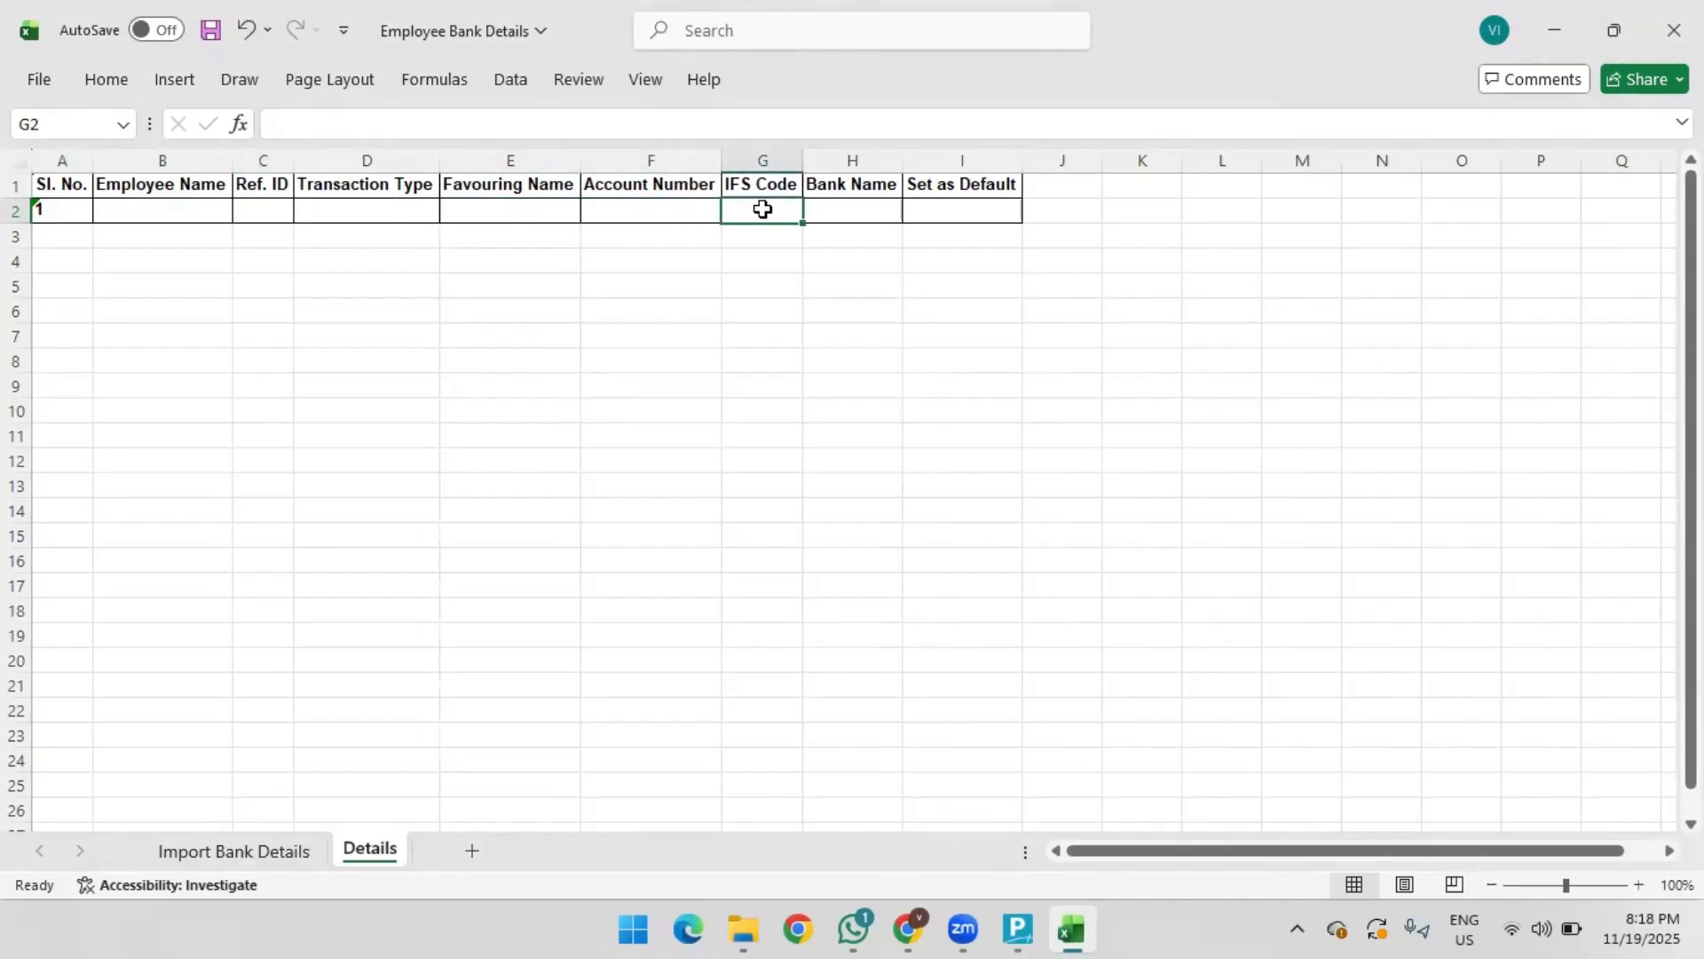
click(842, 212)
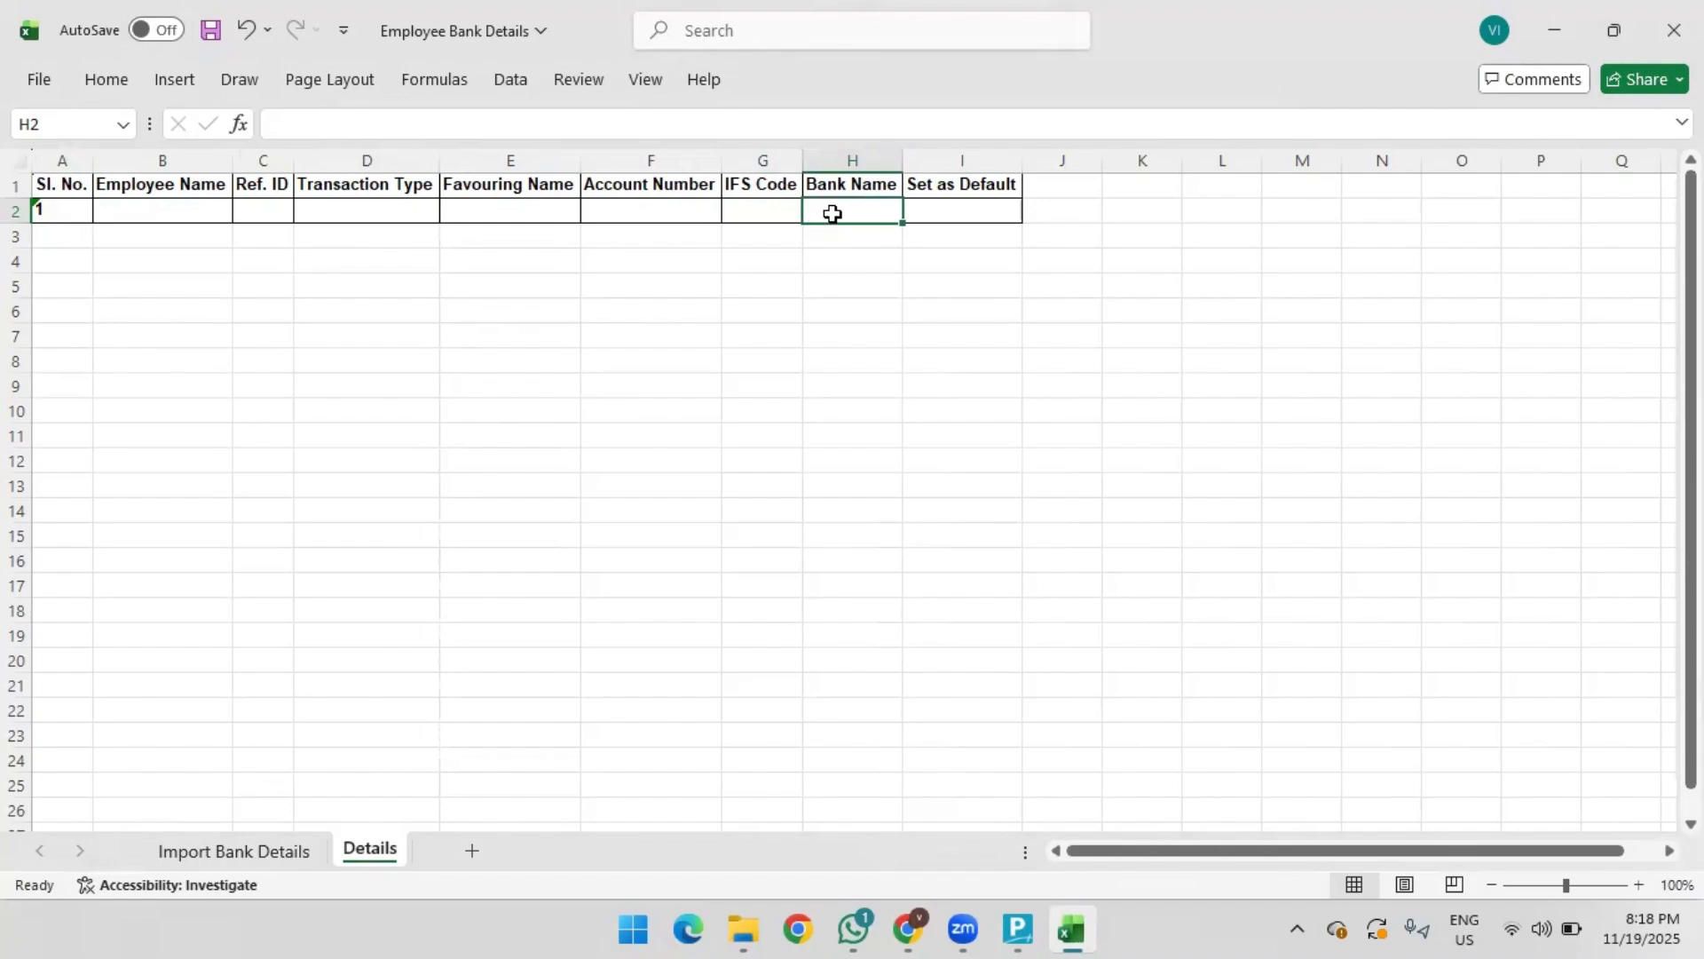
click(934, 217)
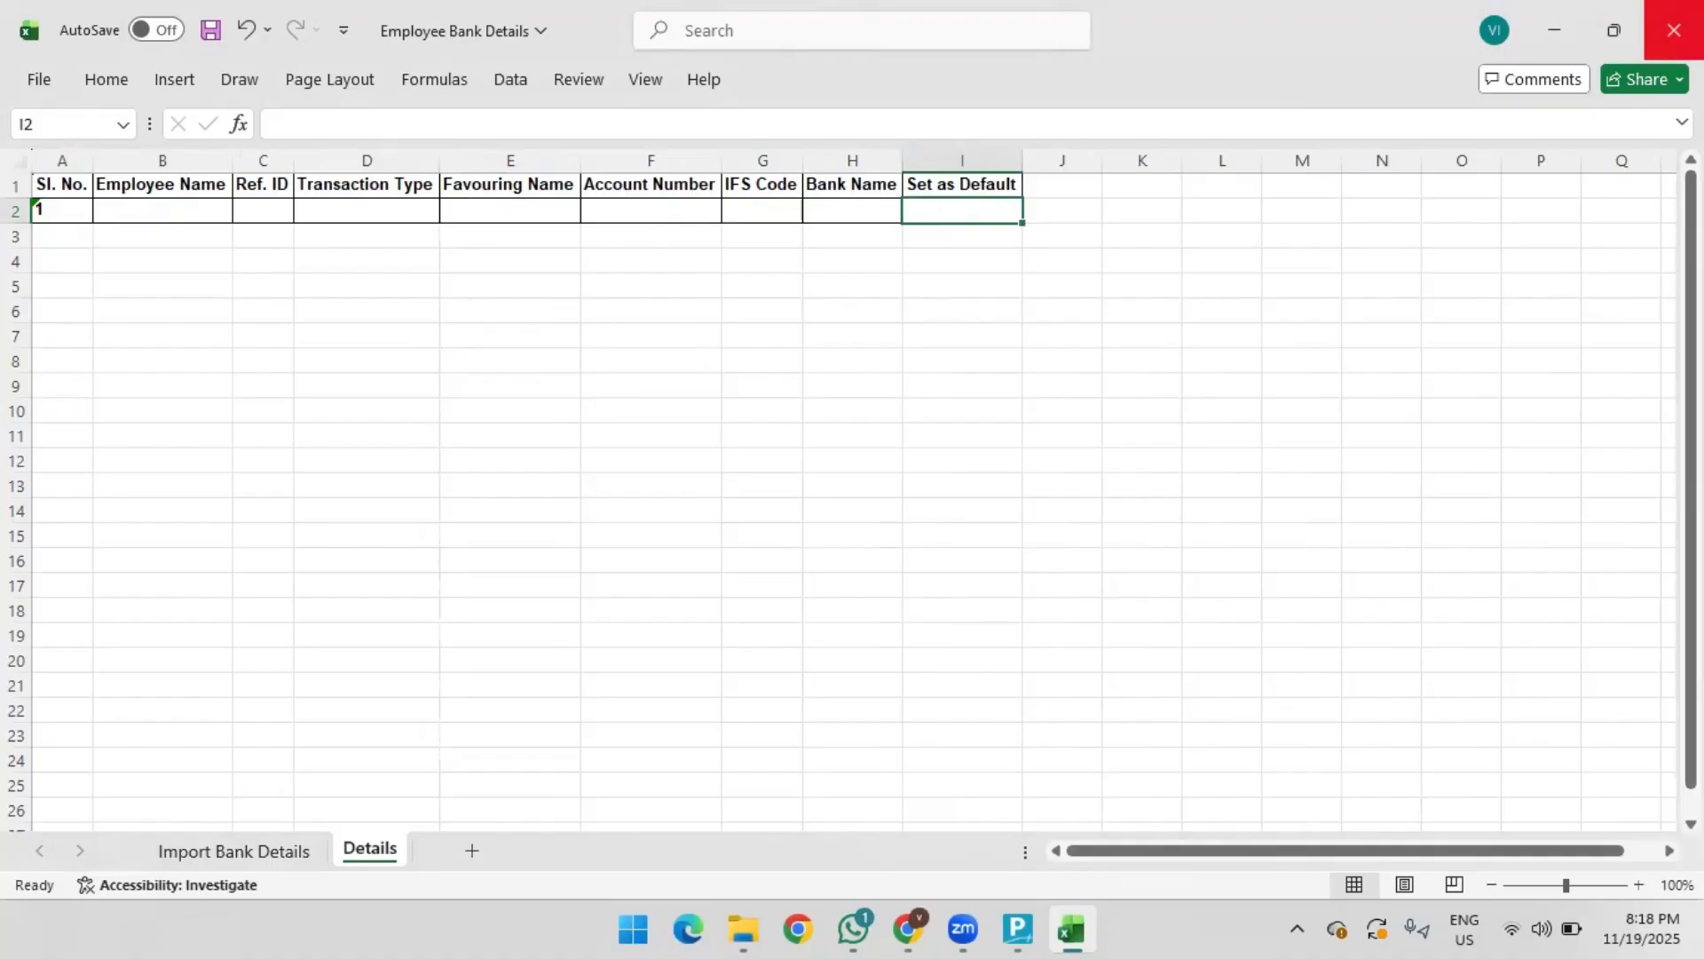
click(1673, 31)
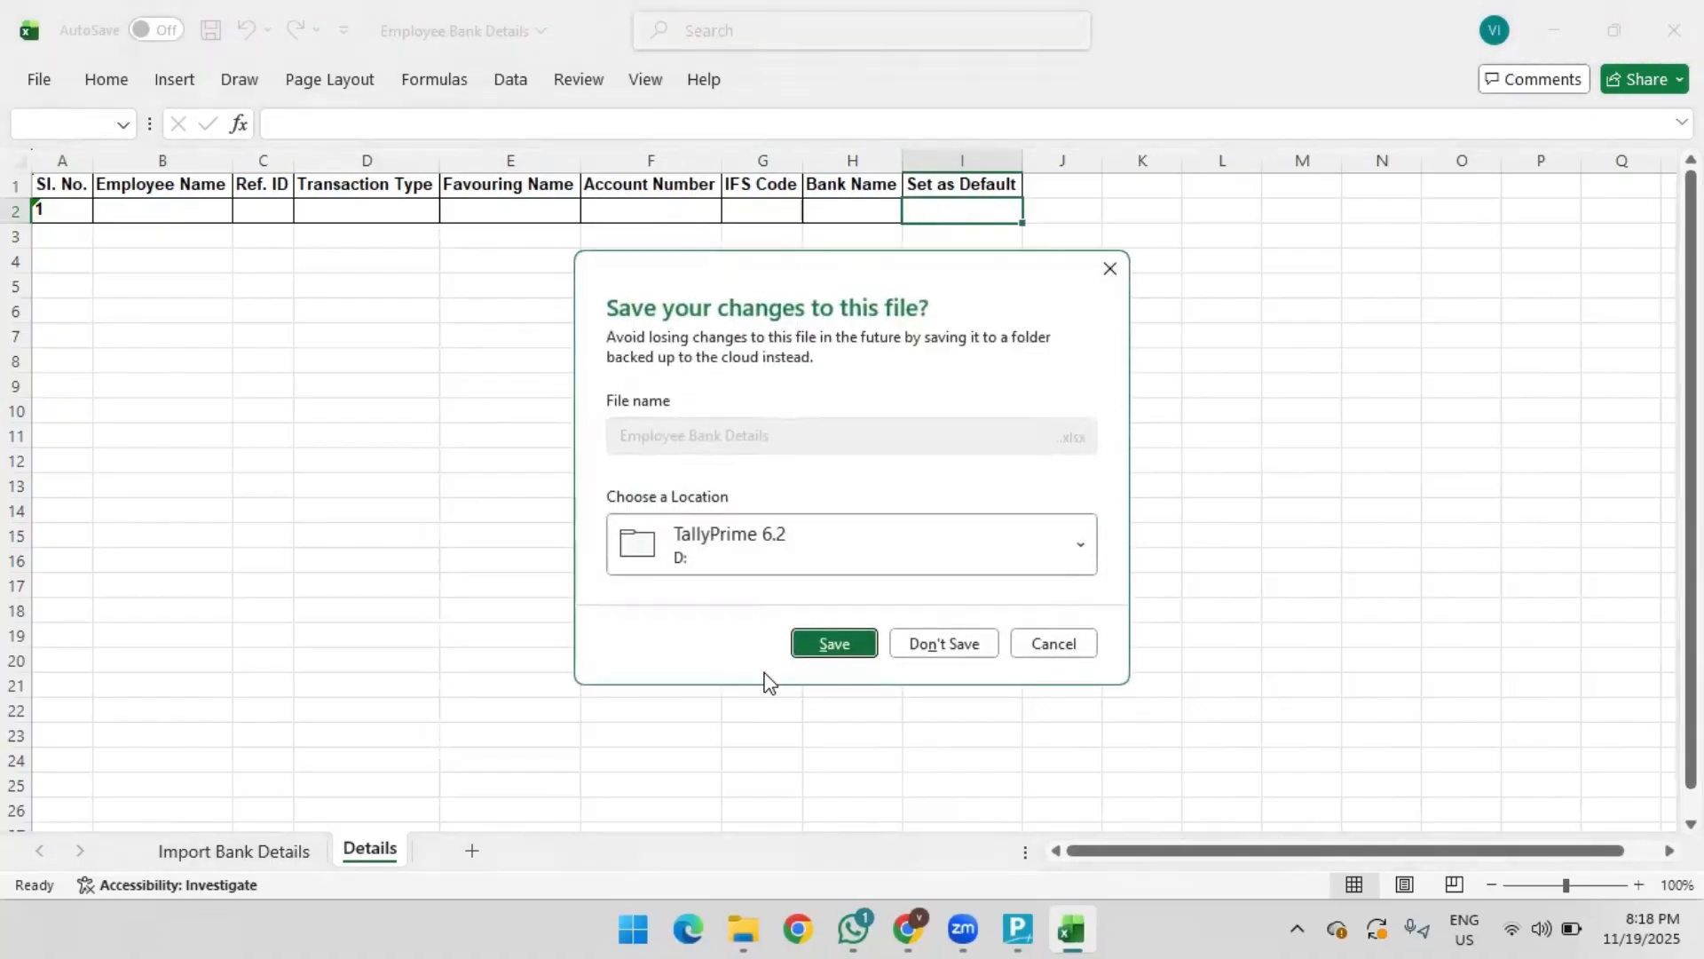
click(929, 644)
Step: Open the Employee Bank Details workbook from D:\EXCEL TO TALLY, review the filled-in employee rows and minimize it
mouse_move(779, 928)
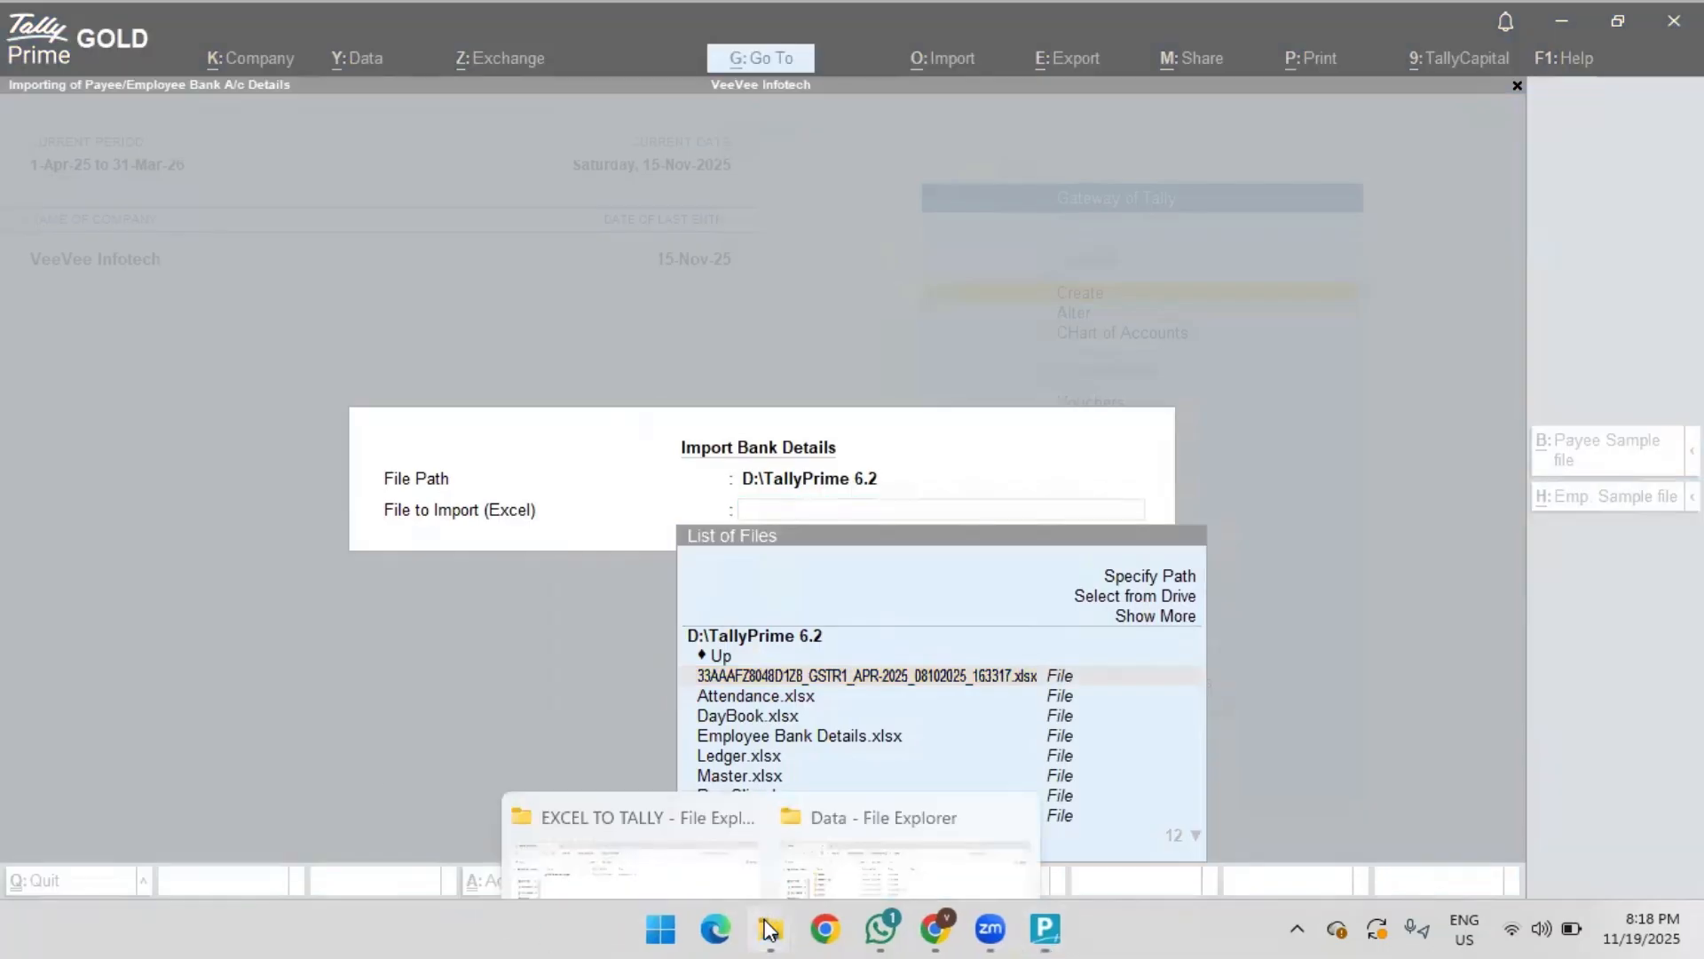
click(622, 825)
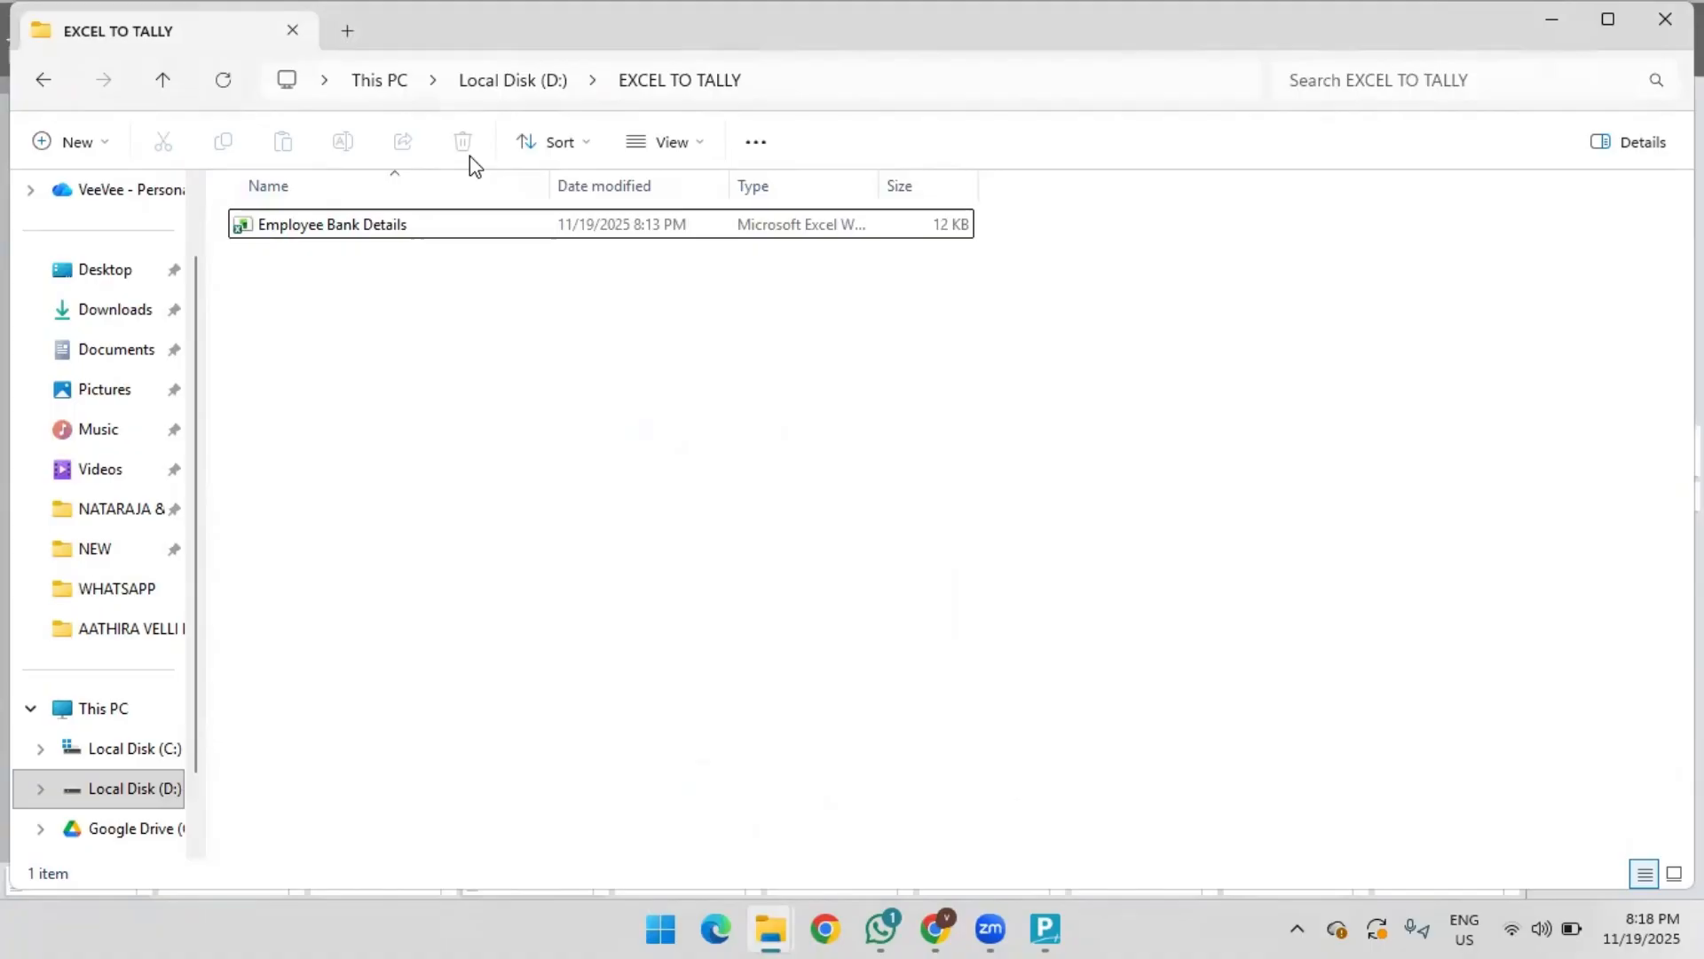
double_click(373, 229)
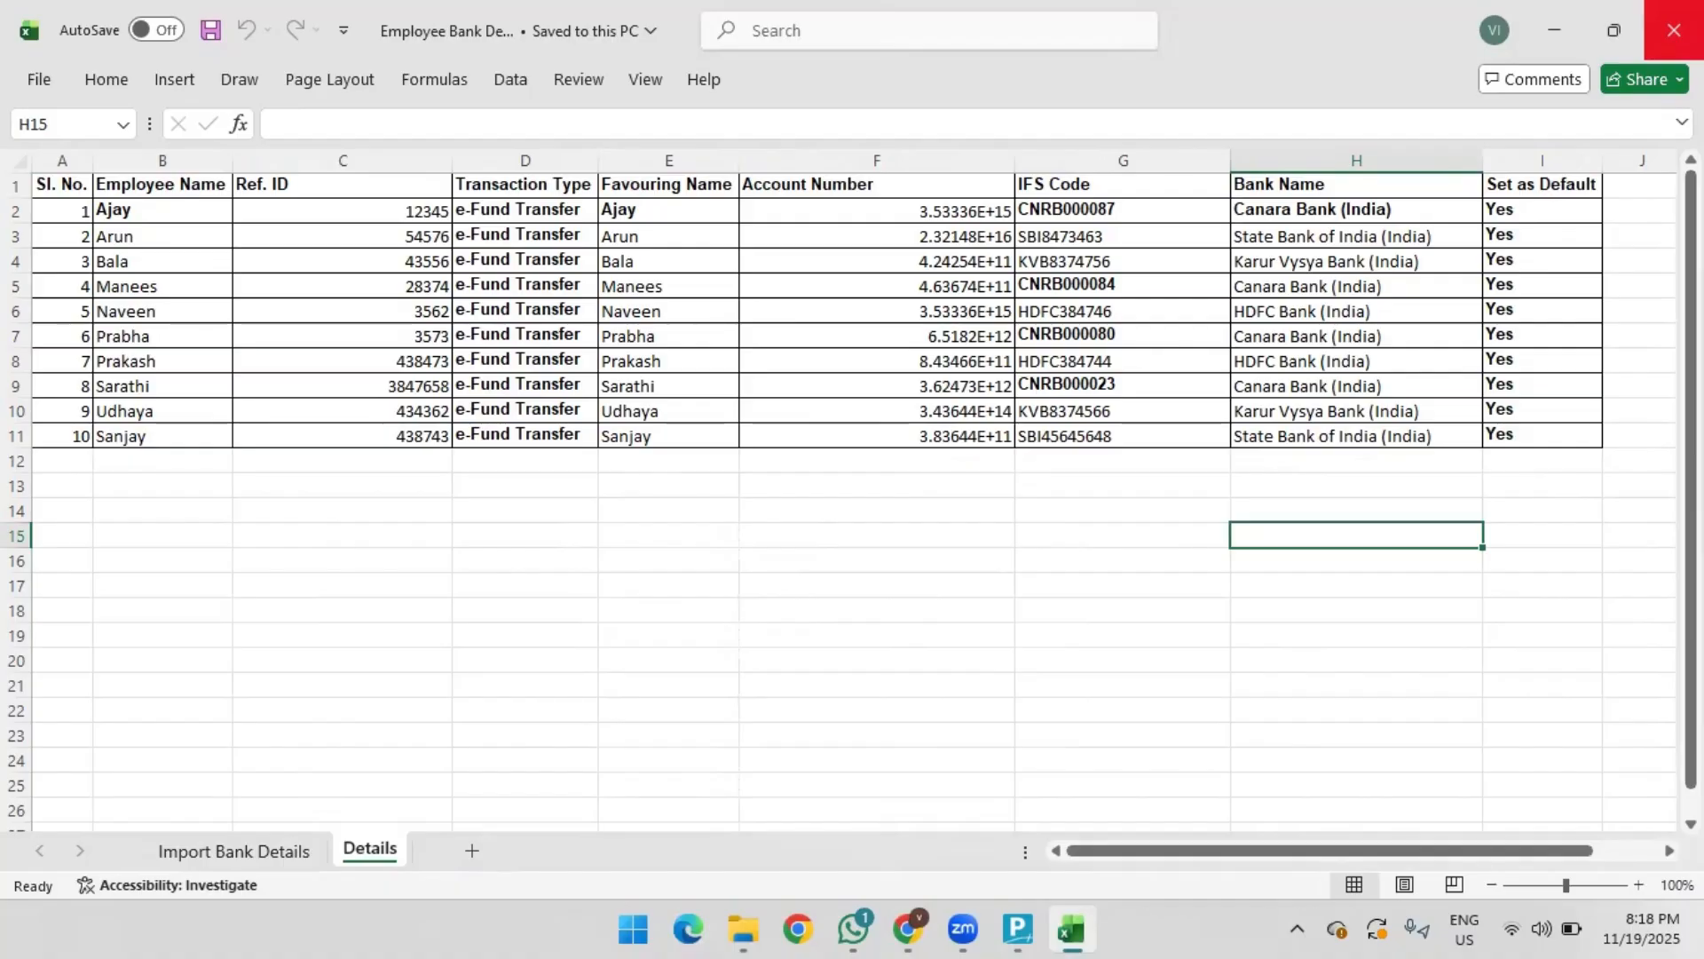
click(1554, 33)
Step: Copy the path of the EXCEL TO TALLY folder and switch back to TallyPrime
click(821, 402)
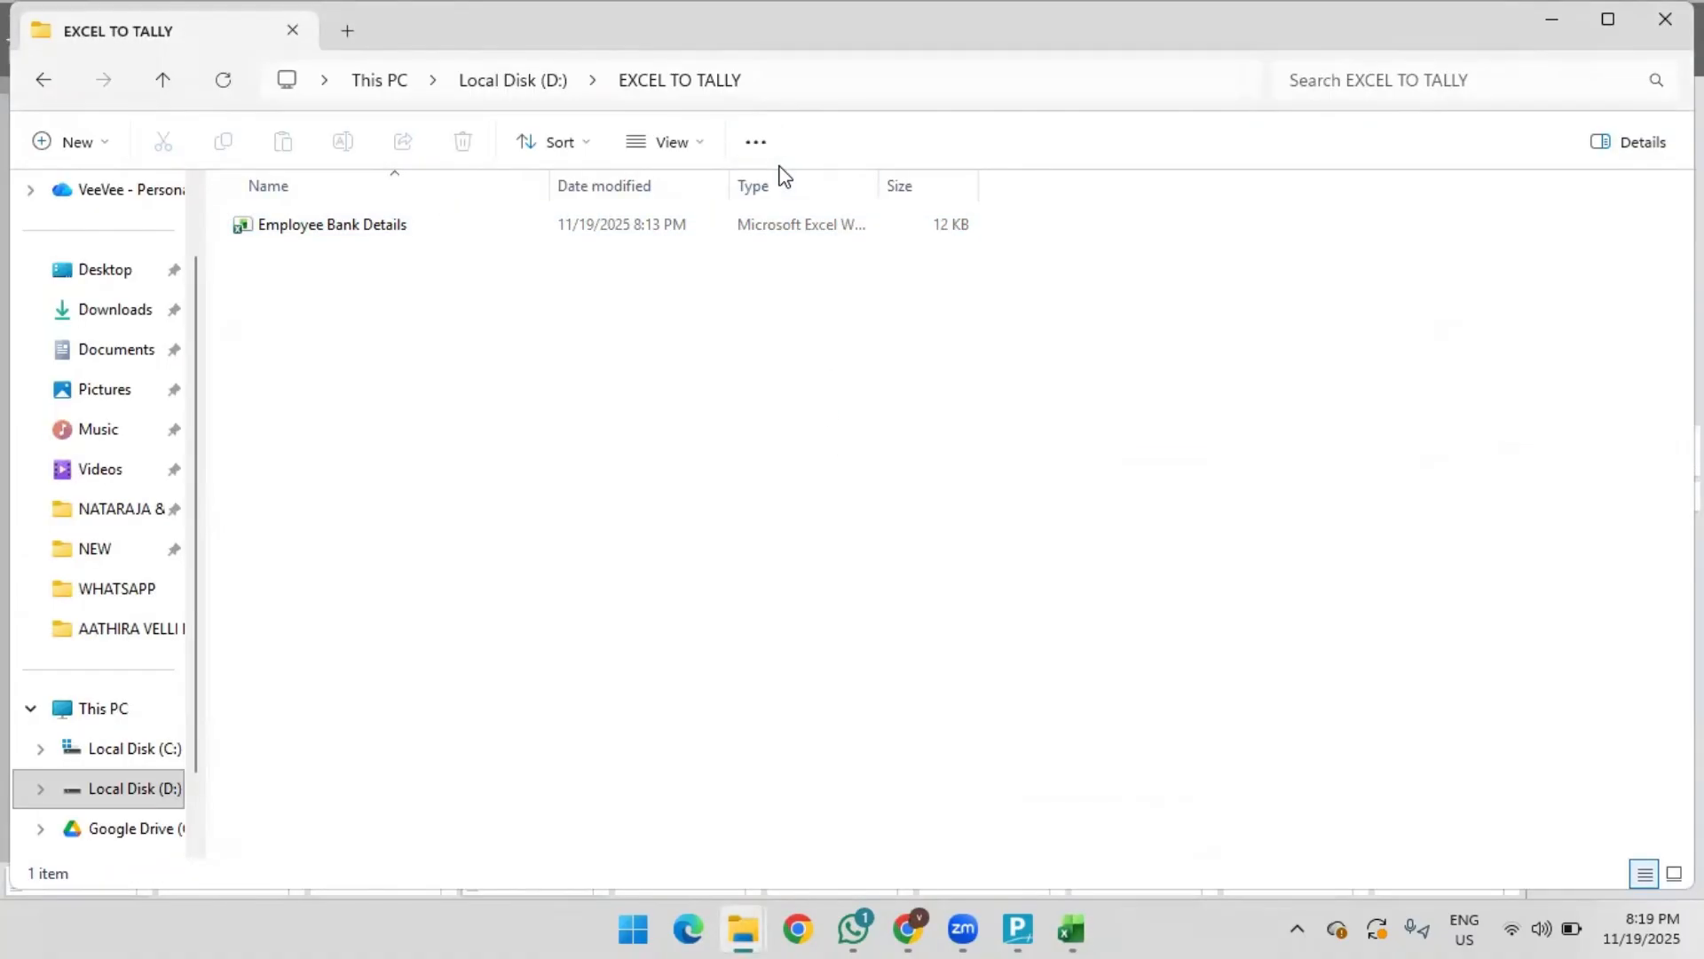
key(F4)
key(ctrl+c)
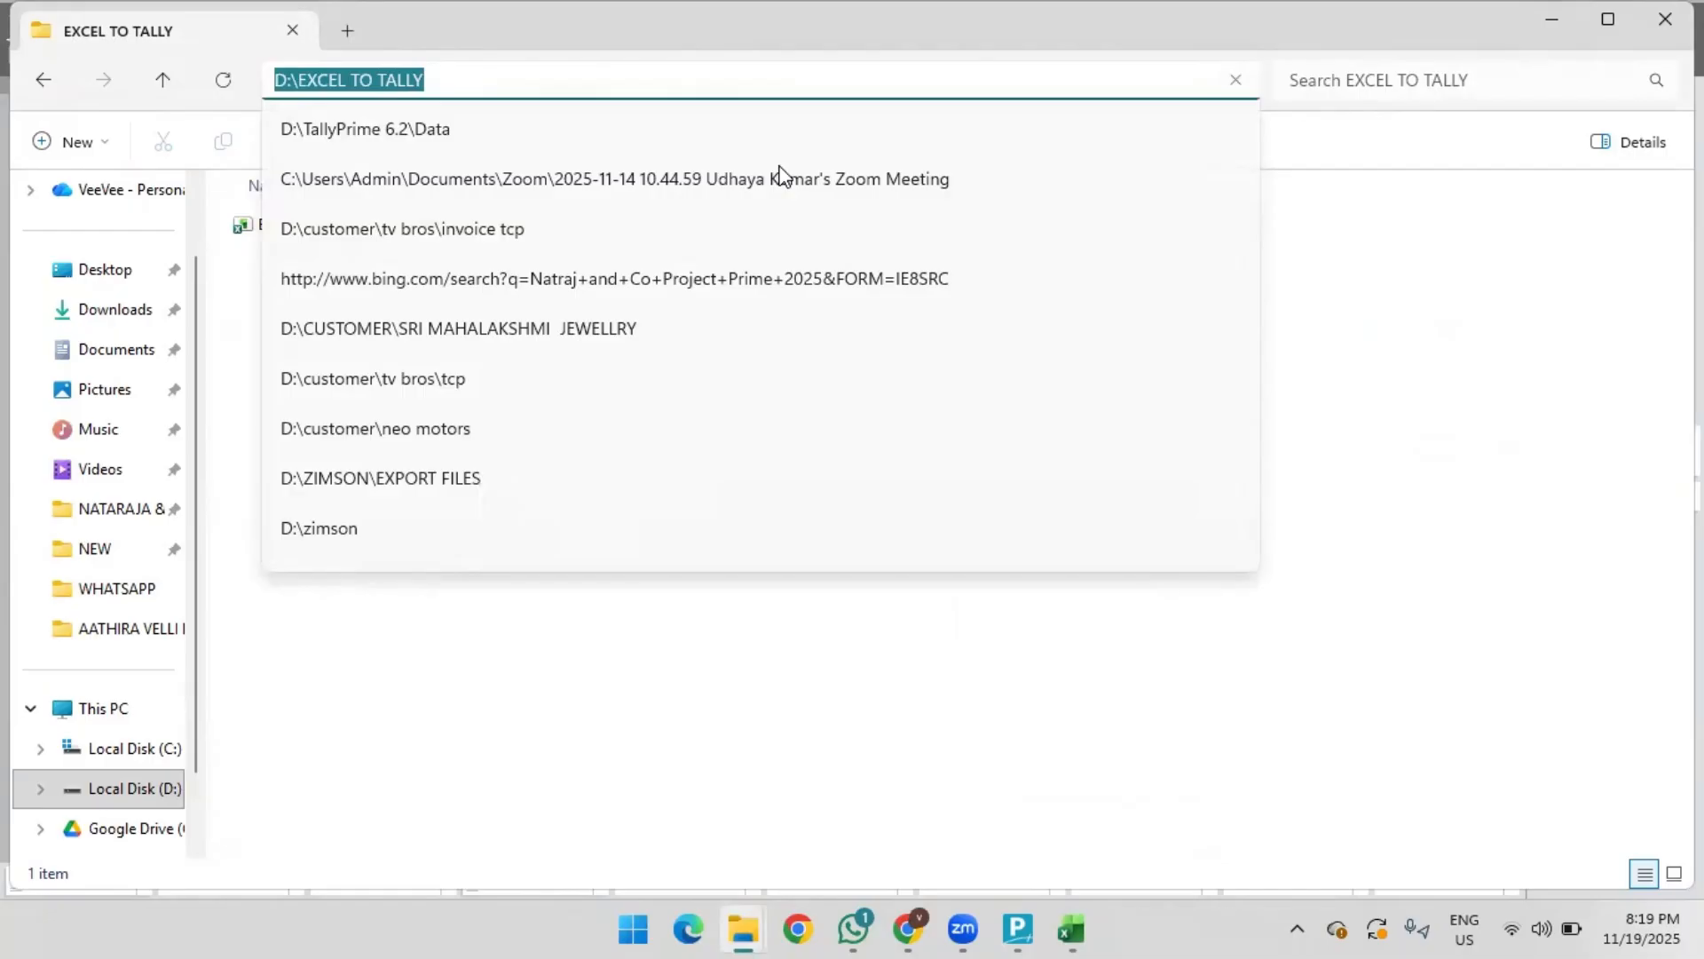
click(1015, 928)
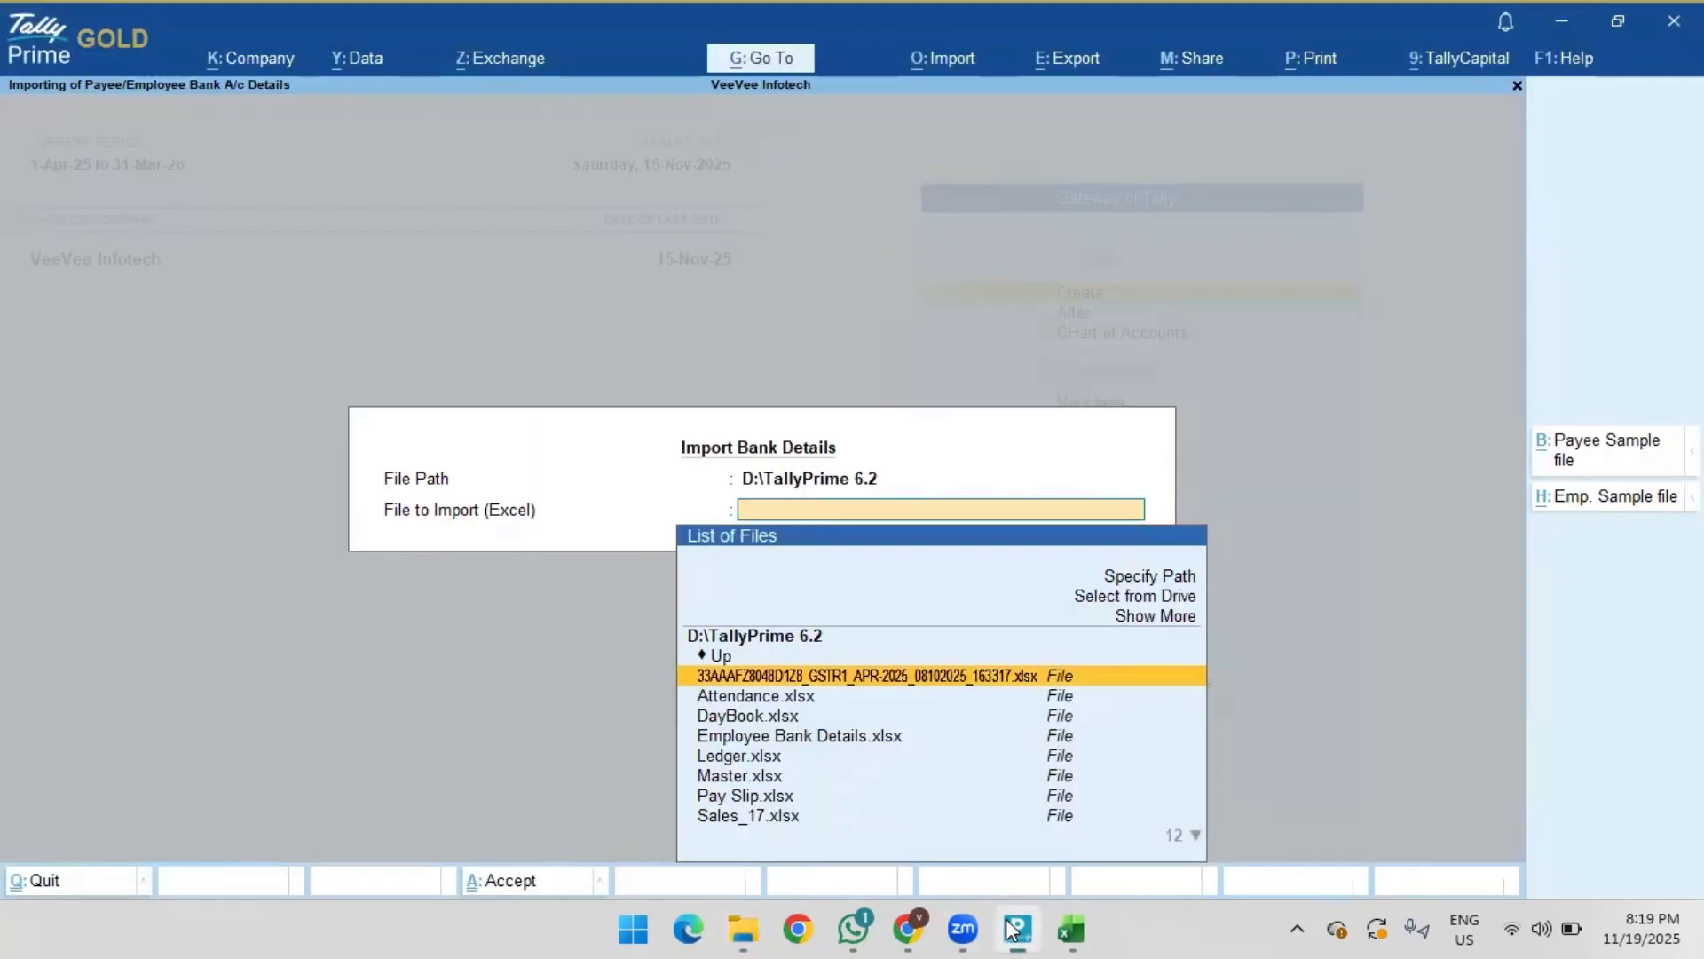
Step: Return to the Gateway of Tally and reopen the bank details import
key(Escape)
key(Escape)
key(Escape)
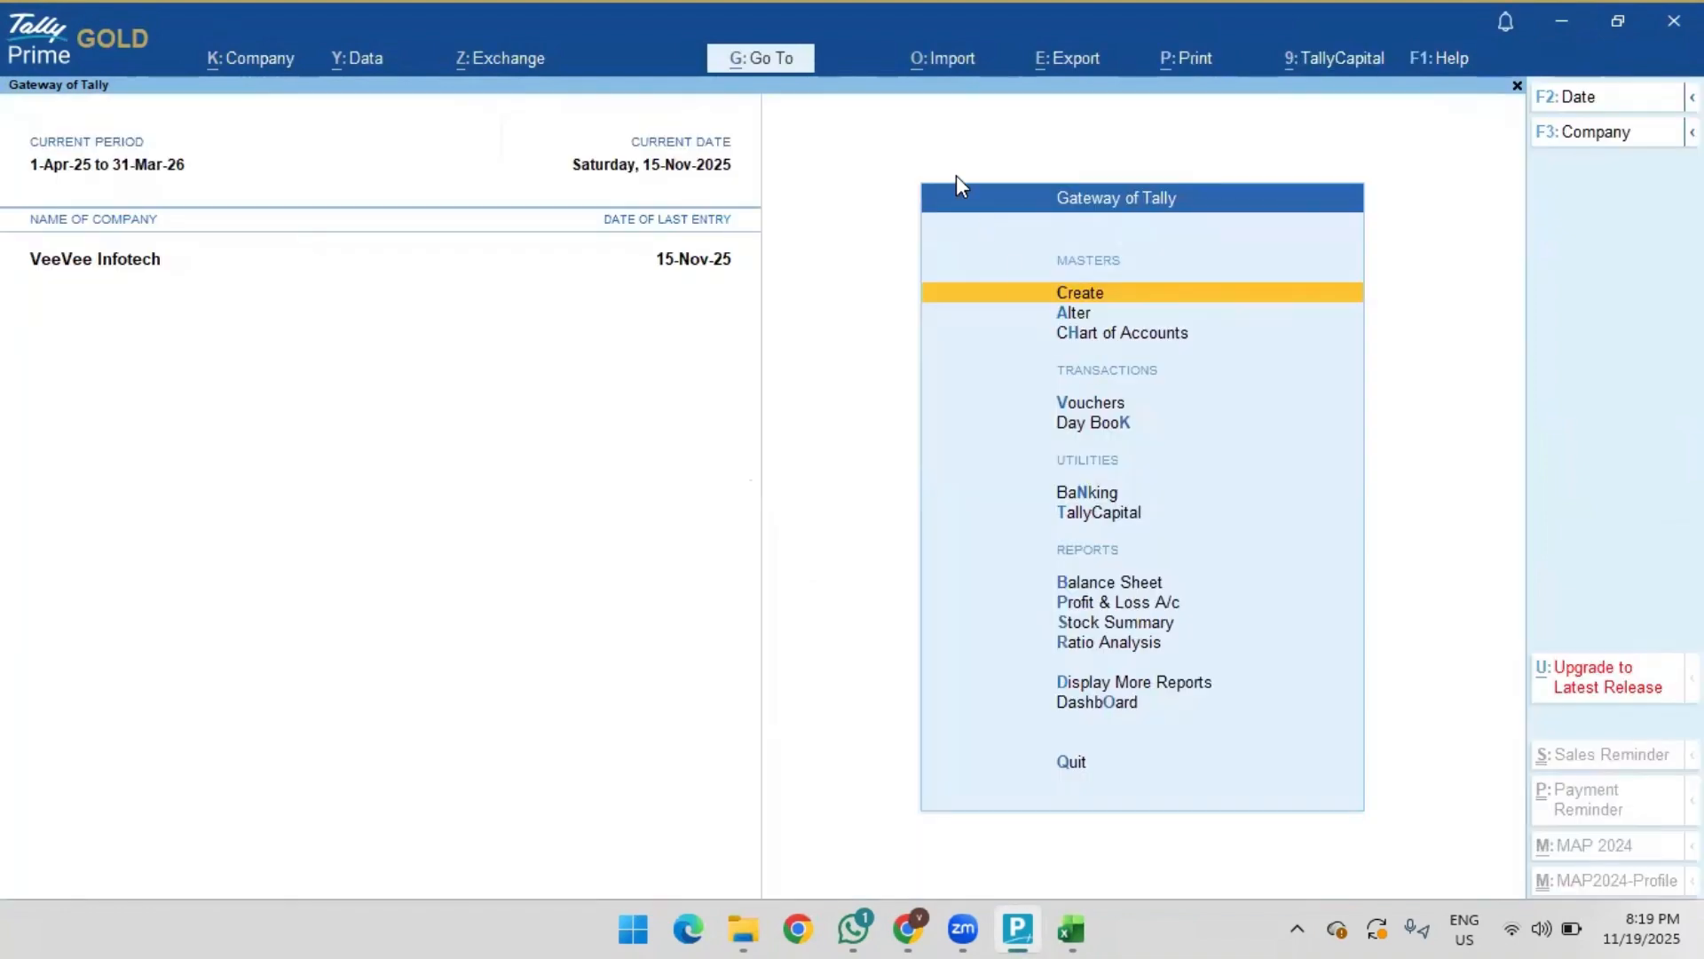
key(alt+o)
key(Down)
key(Down)
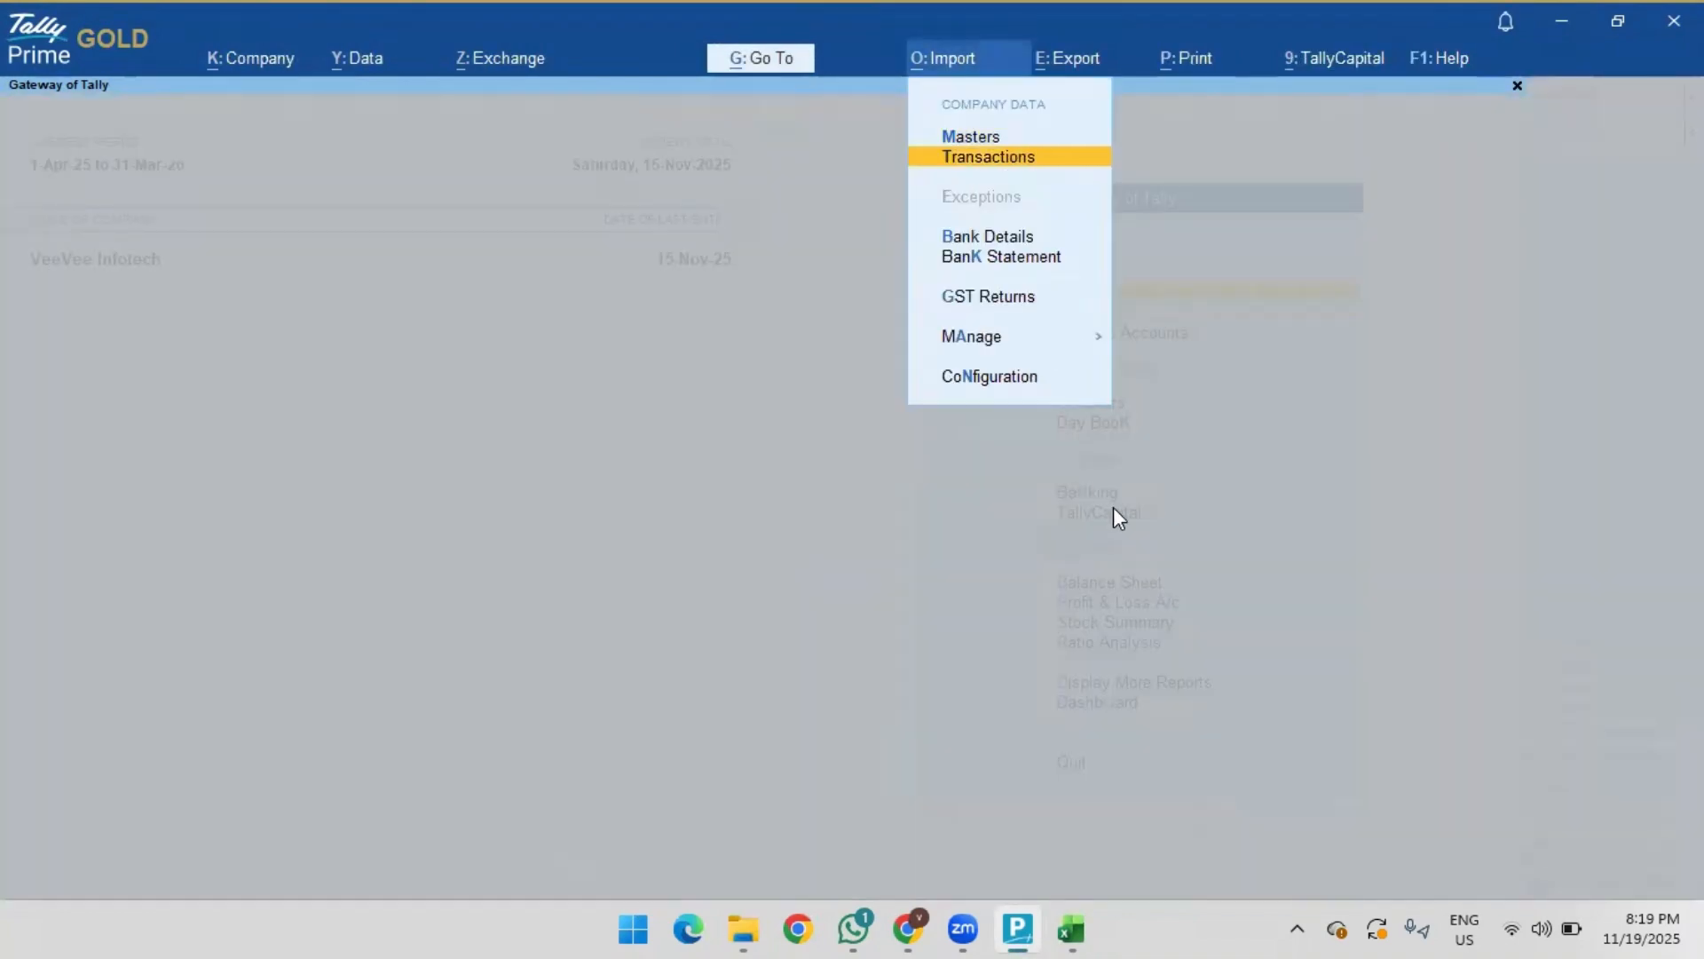
key(Return)
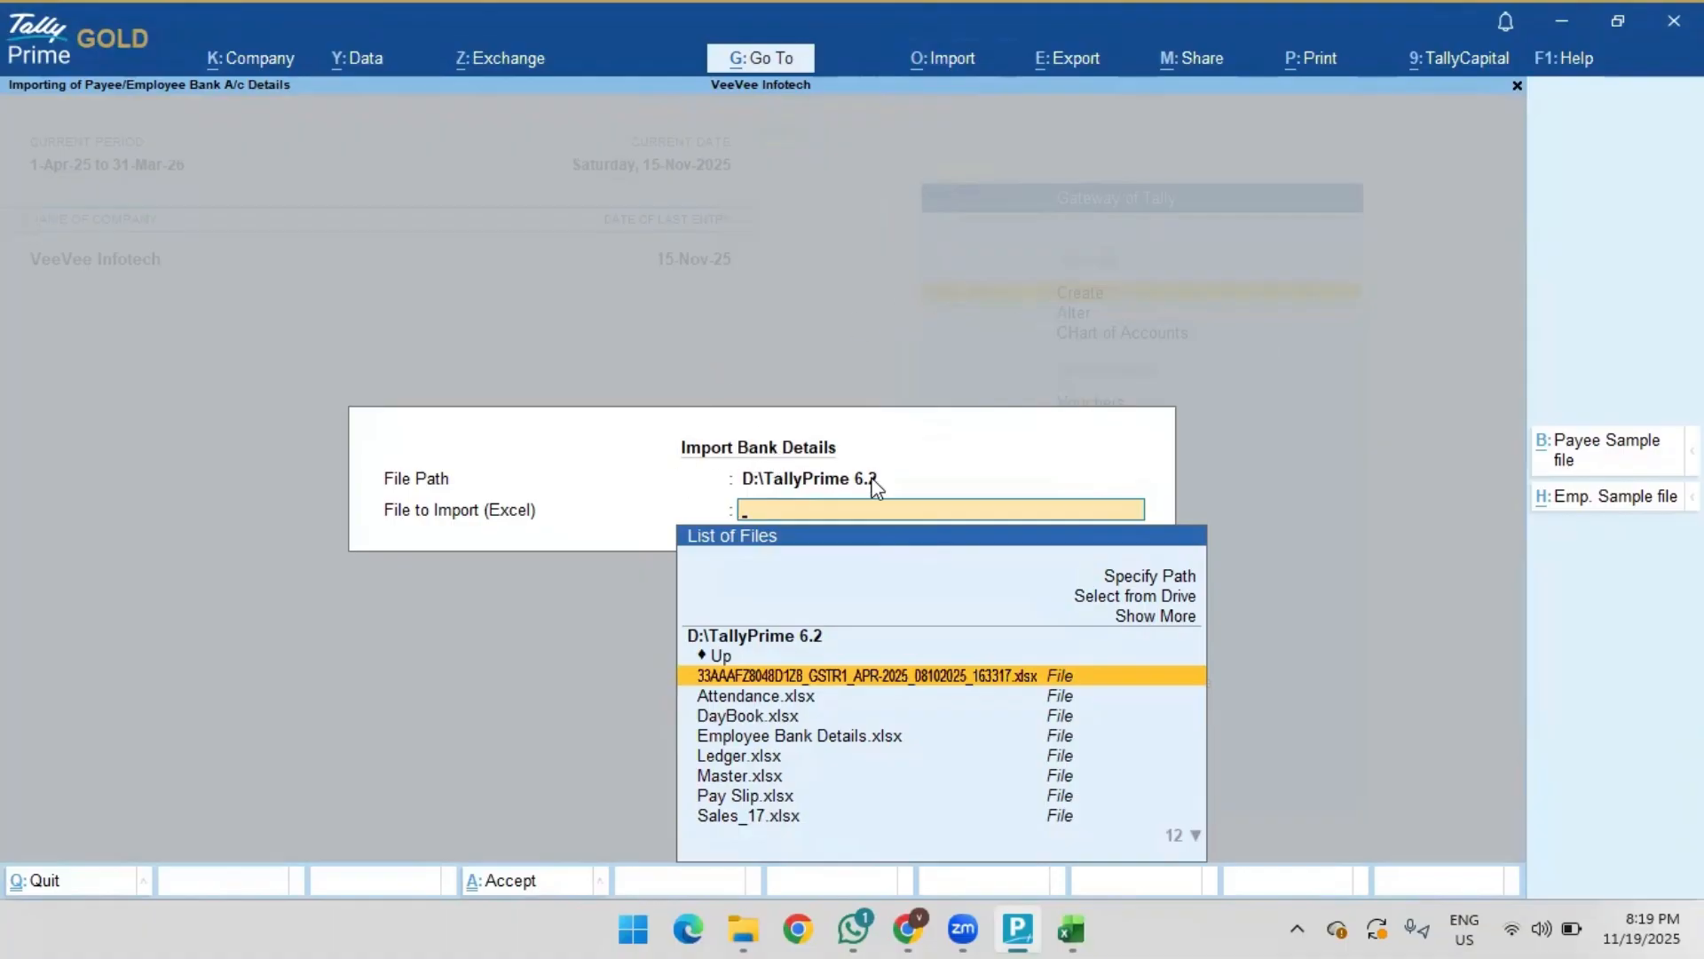
Step: Set the import file path to the copied folder D:\EXCEL TO TALLY
key(Up)
key(Up)
key(Up)
key(Up)
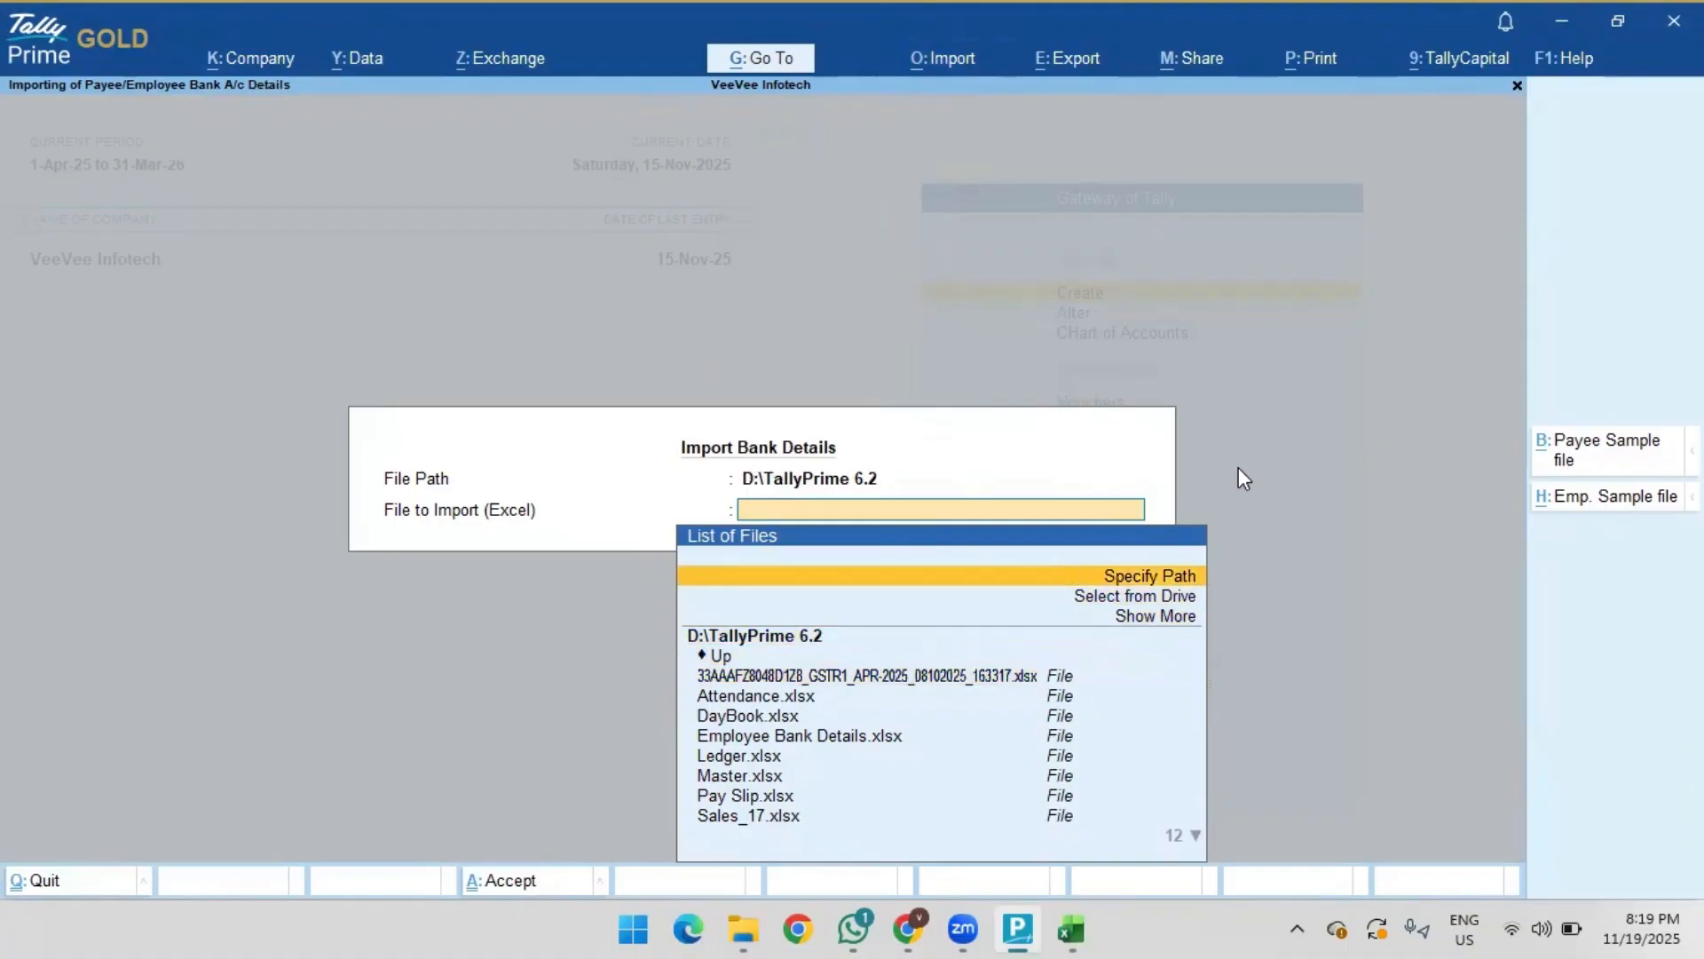
key(Return)
key(ctrl+v)
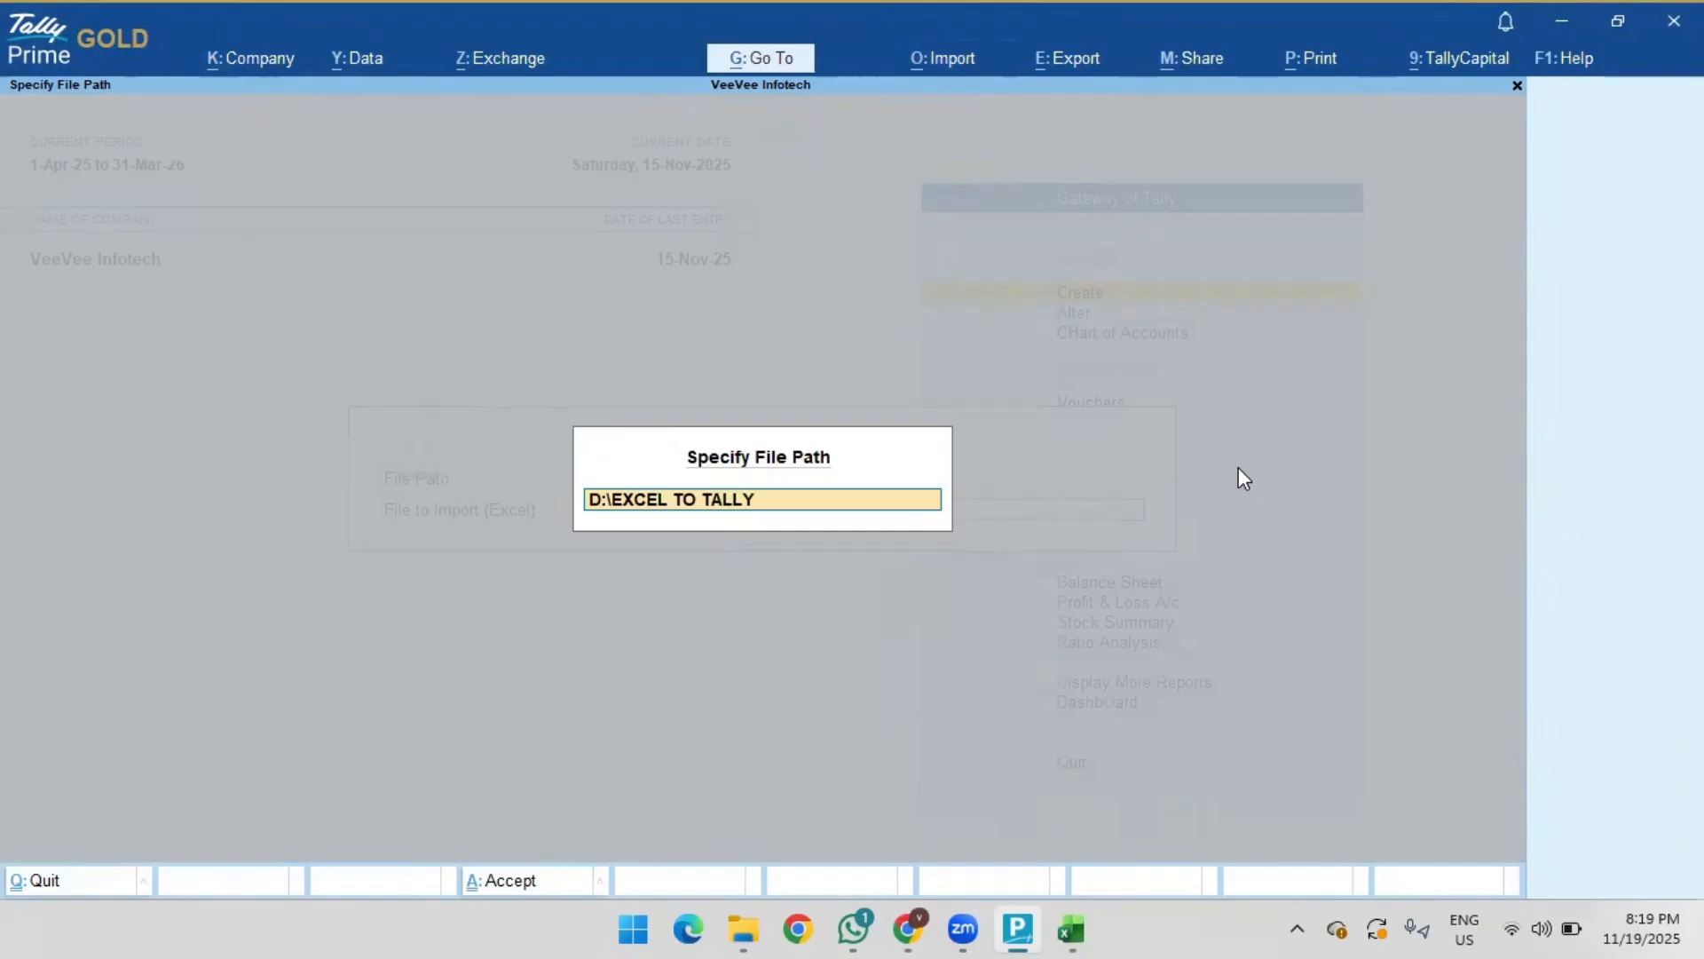
key(Return)
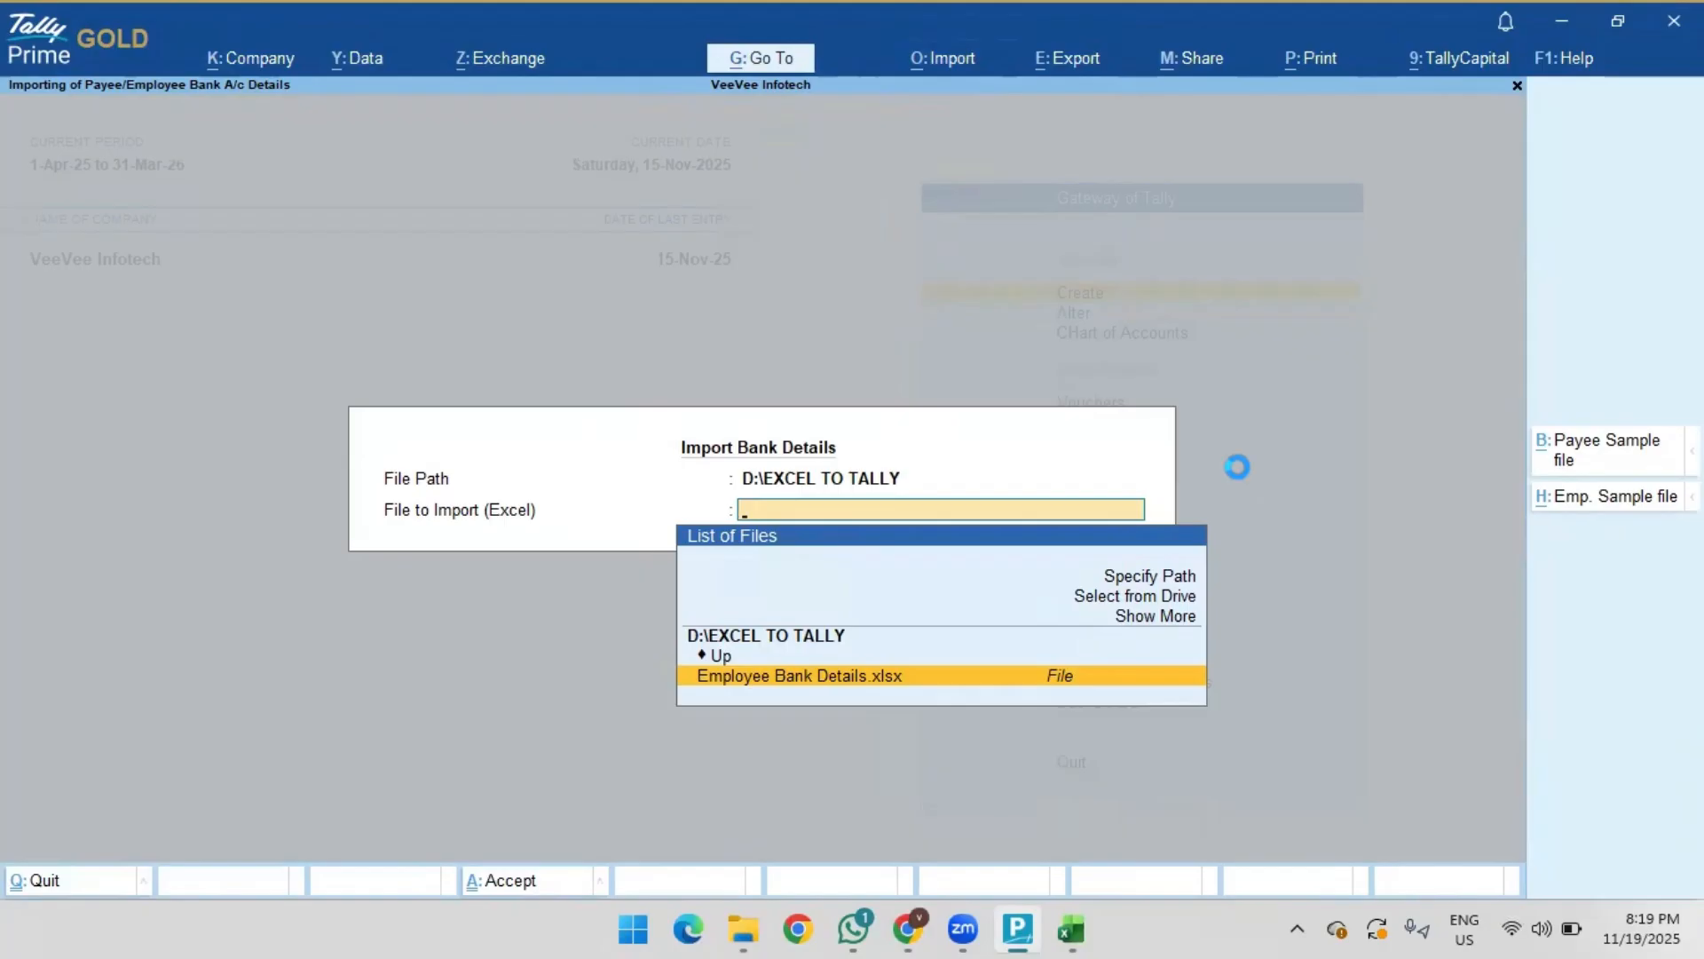
Step: Import the bank details from Employee Bank Details.xlsx, compare against the employee rows in the Excel workbook, and dismiss the import summary
key(Return)
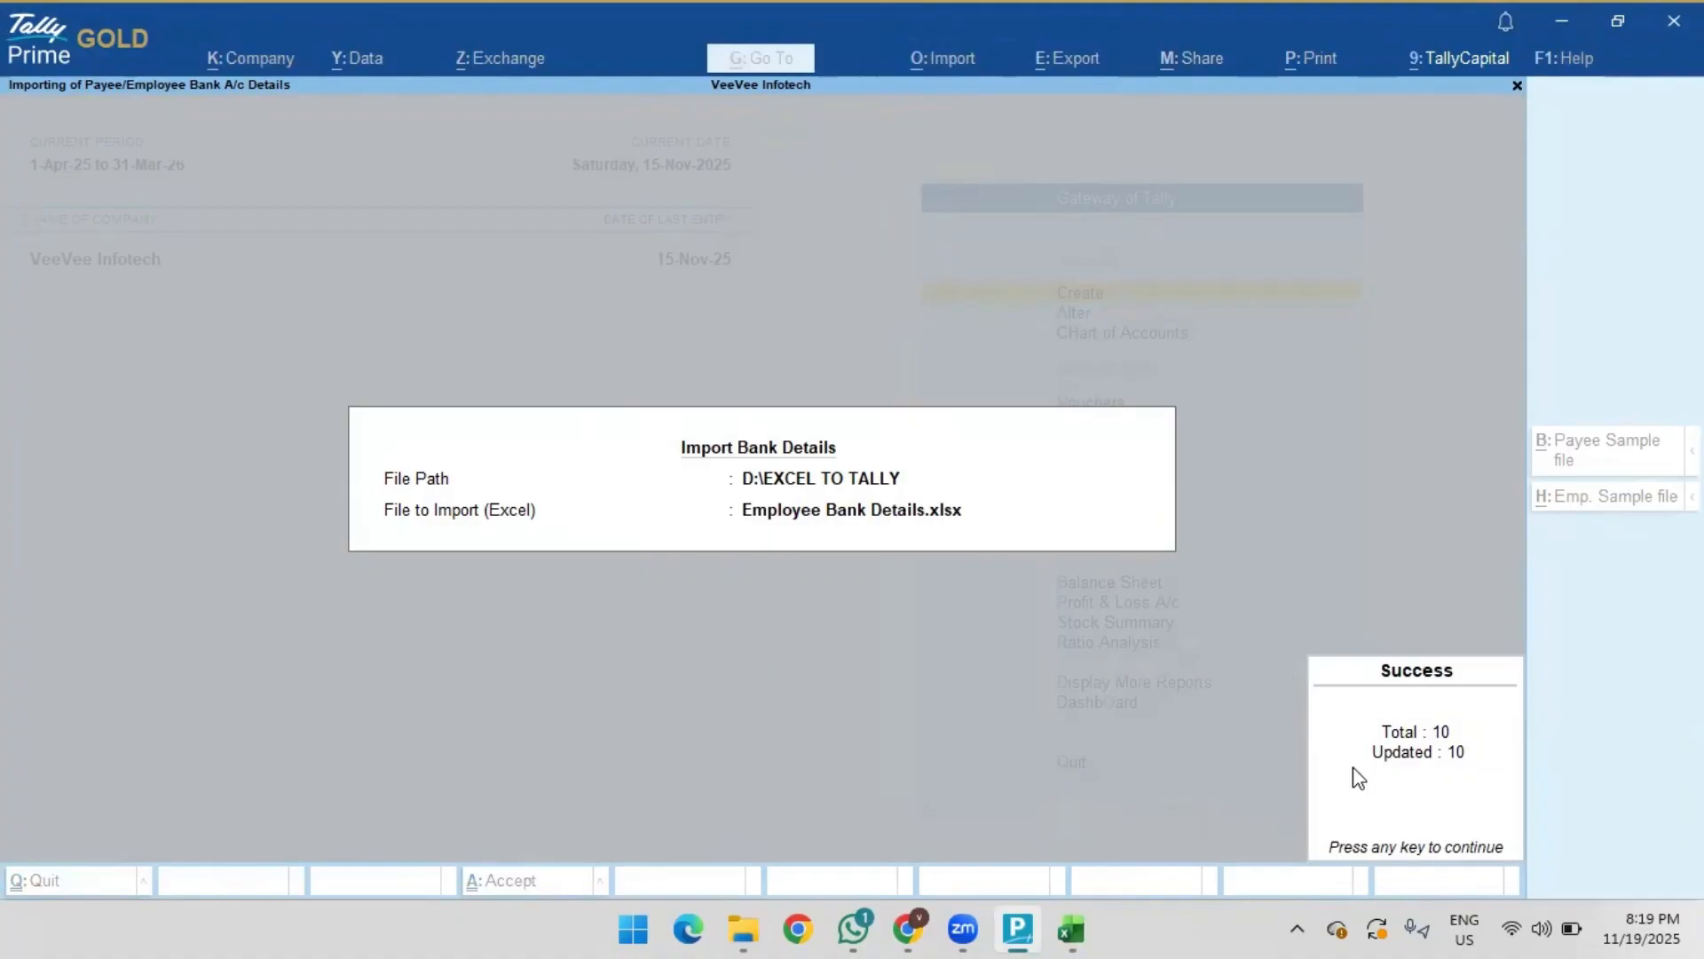
click(1086, 923)
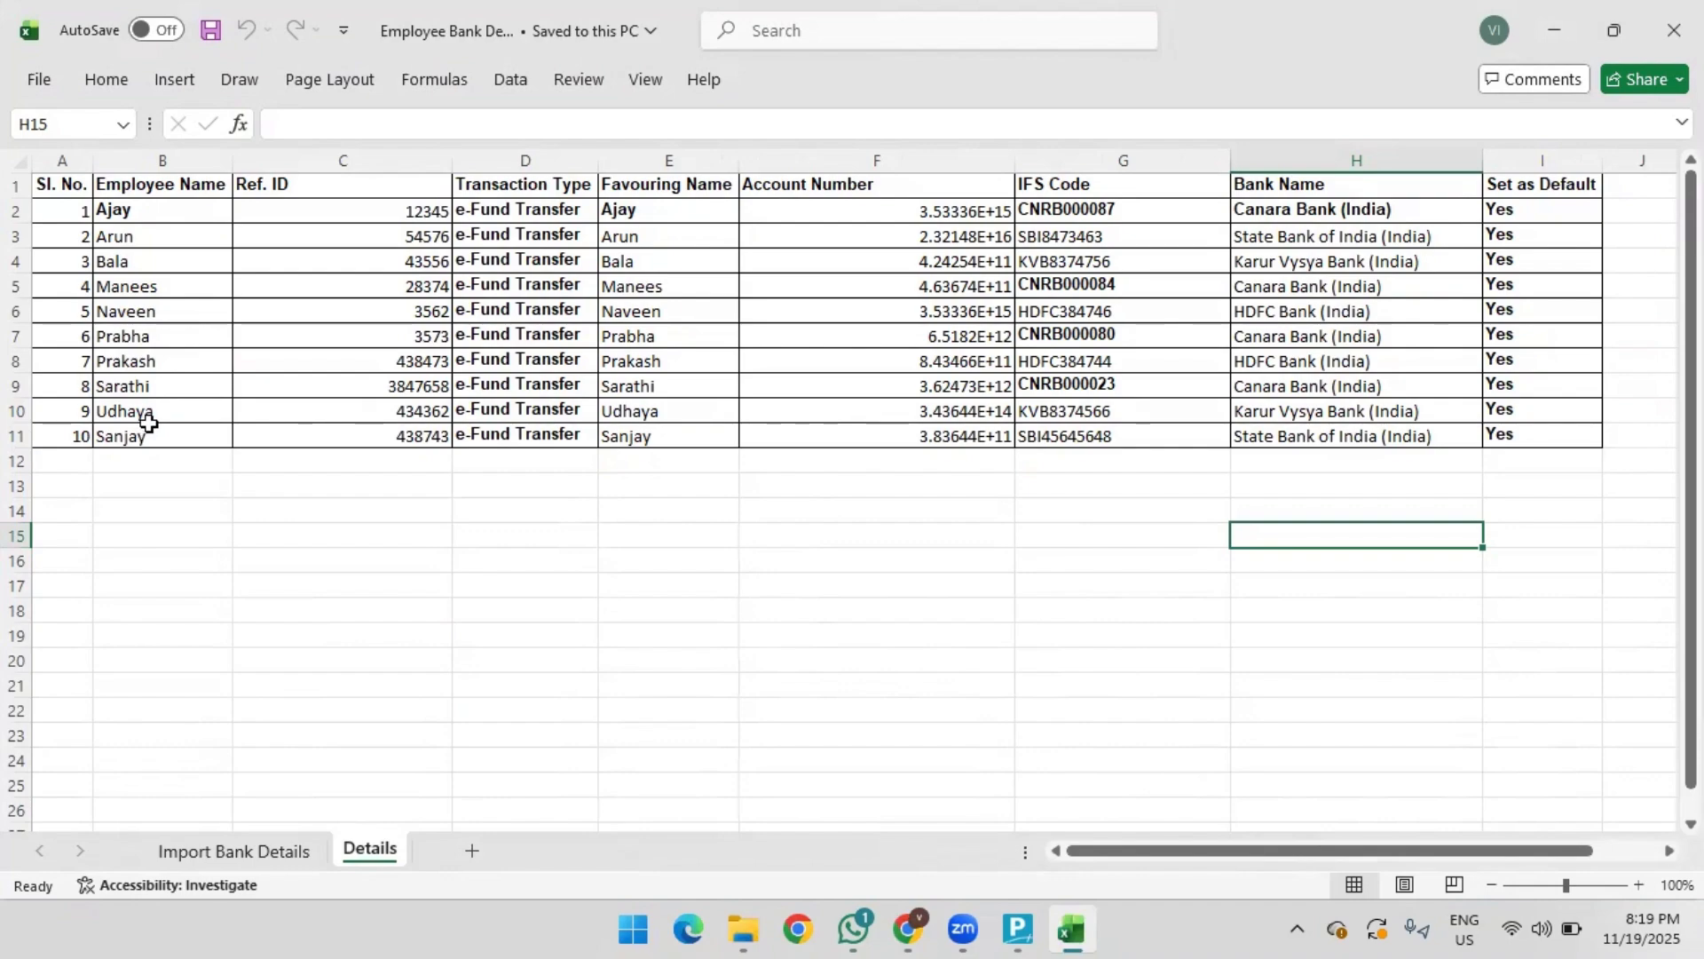
click(1555, 30)
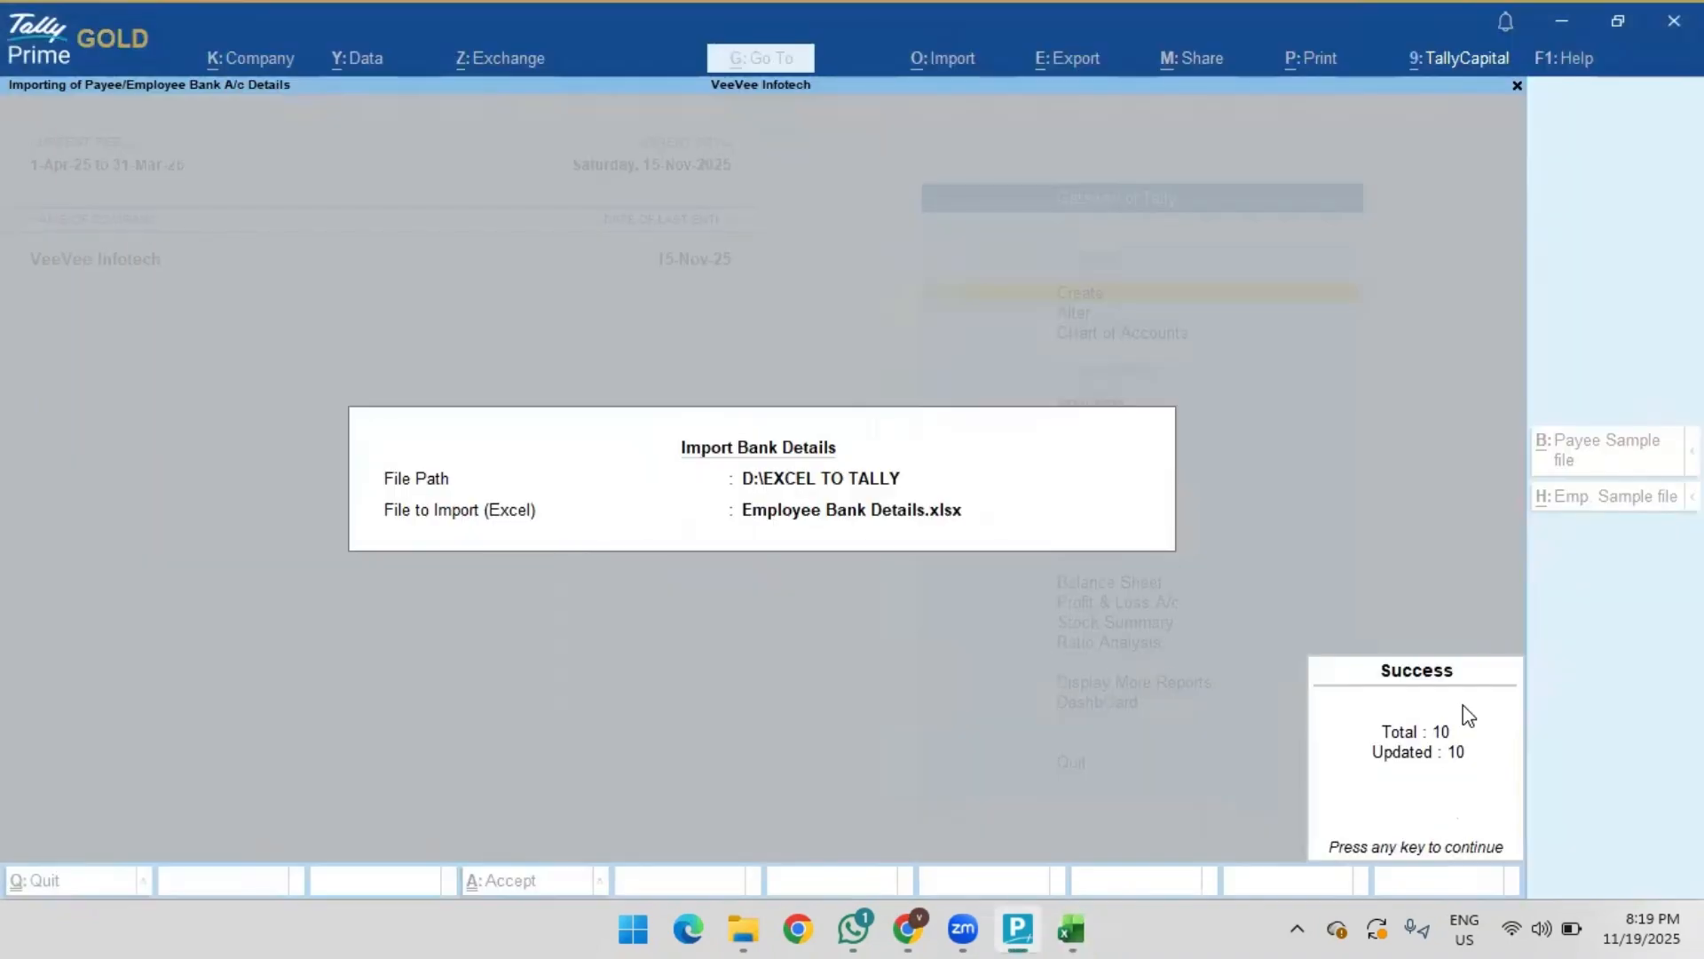
key(Return)
Step: Open the first employee in the payroll masters' employee list for alteration
key(Down)
key(Down)
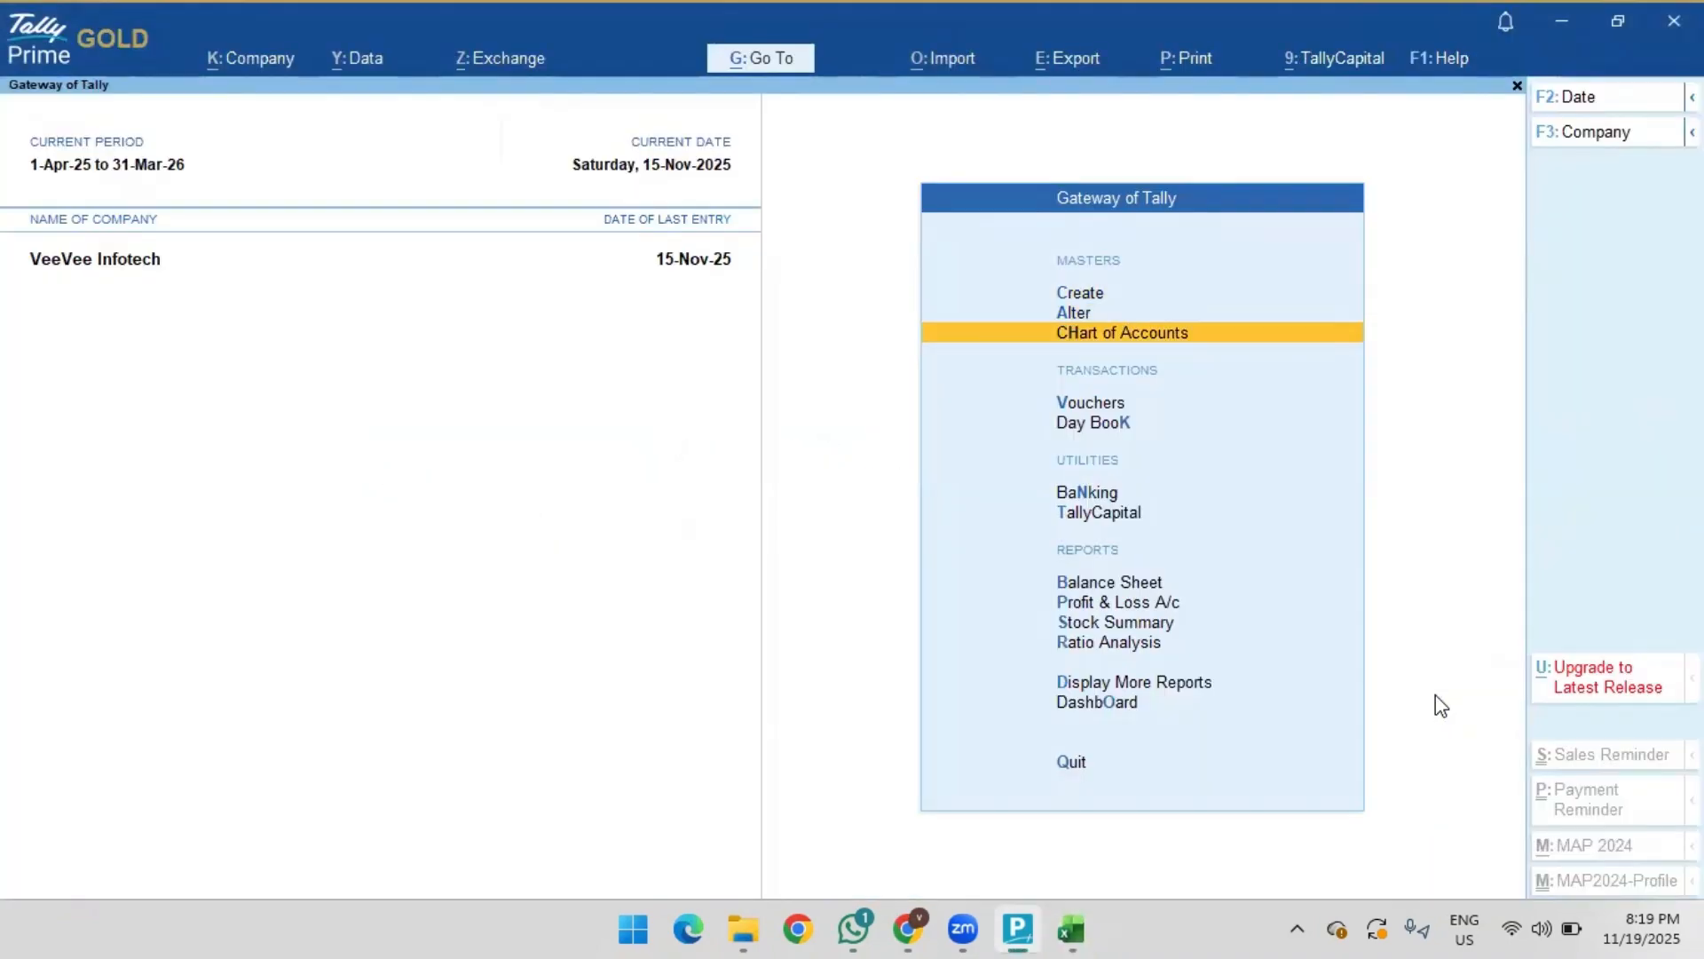
key(Up)
key(Return)
key(Down)
key(Down)
key(Down)
key(Down)
key(Down)
key(Down)
key(Down)
key(Down)
key(Down)
key(Down)
key(Down)
key(Down)
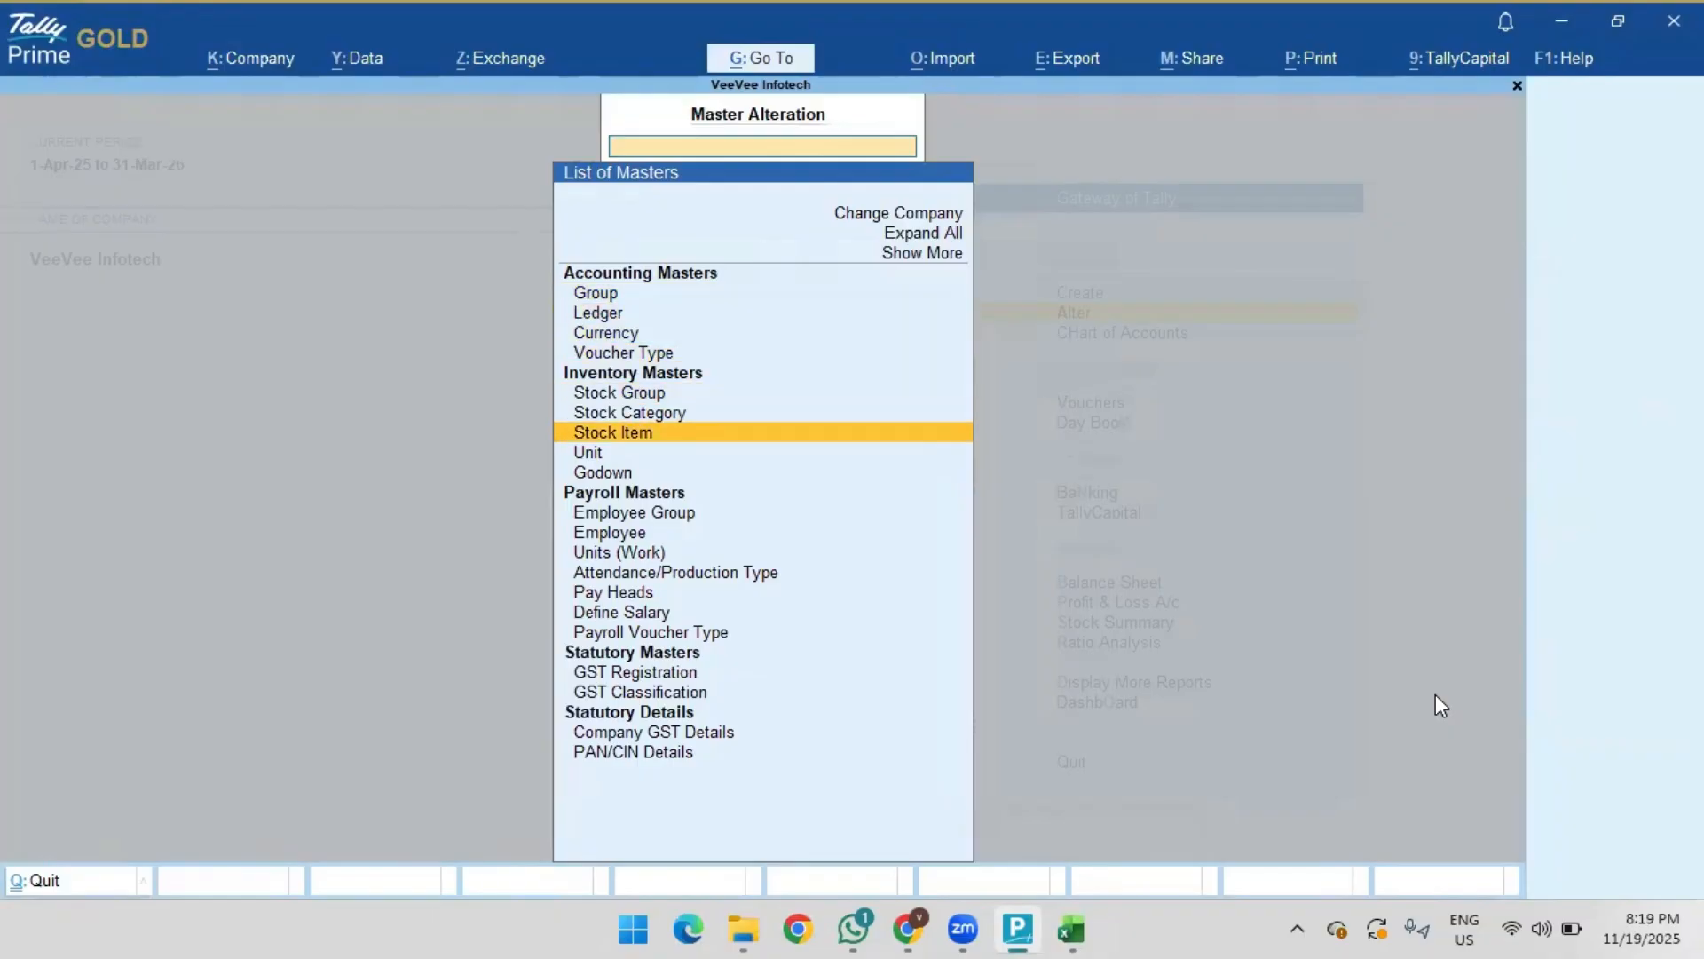
key(Return)
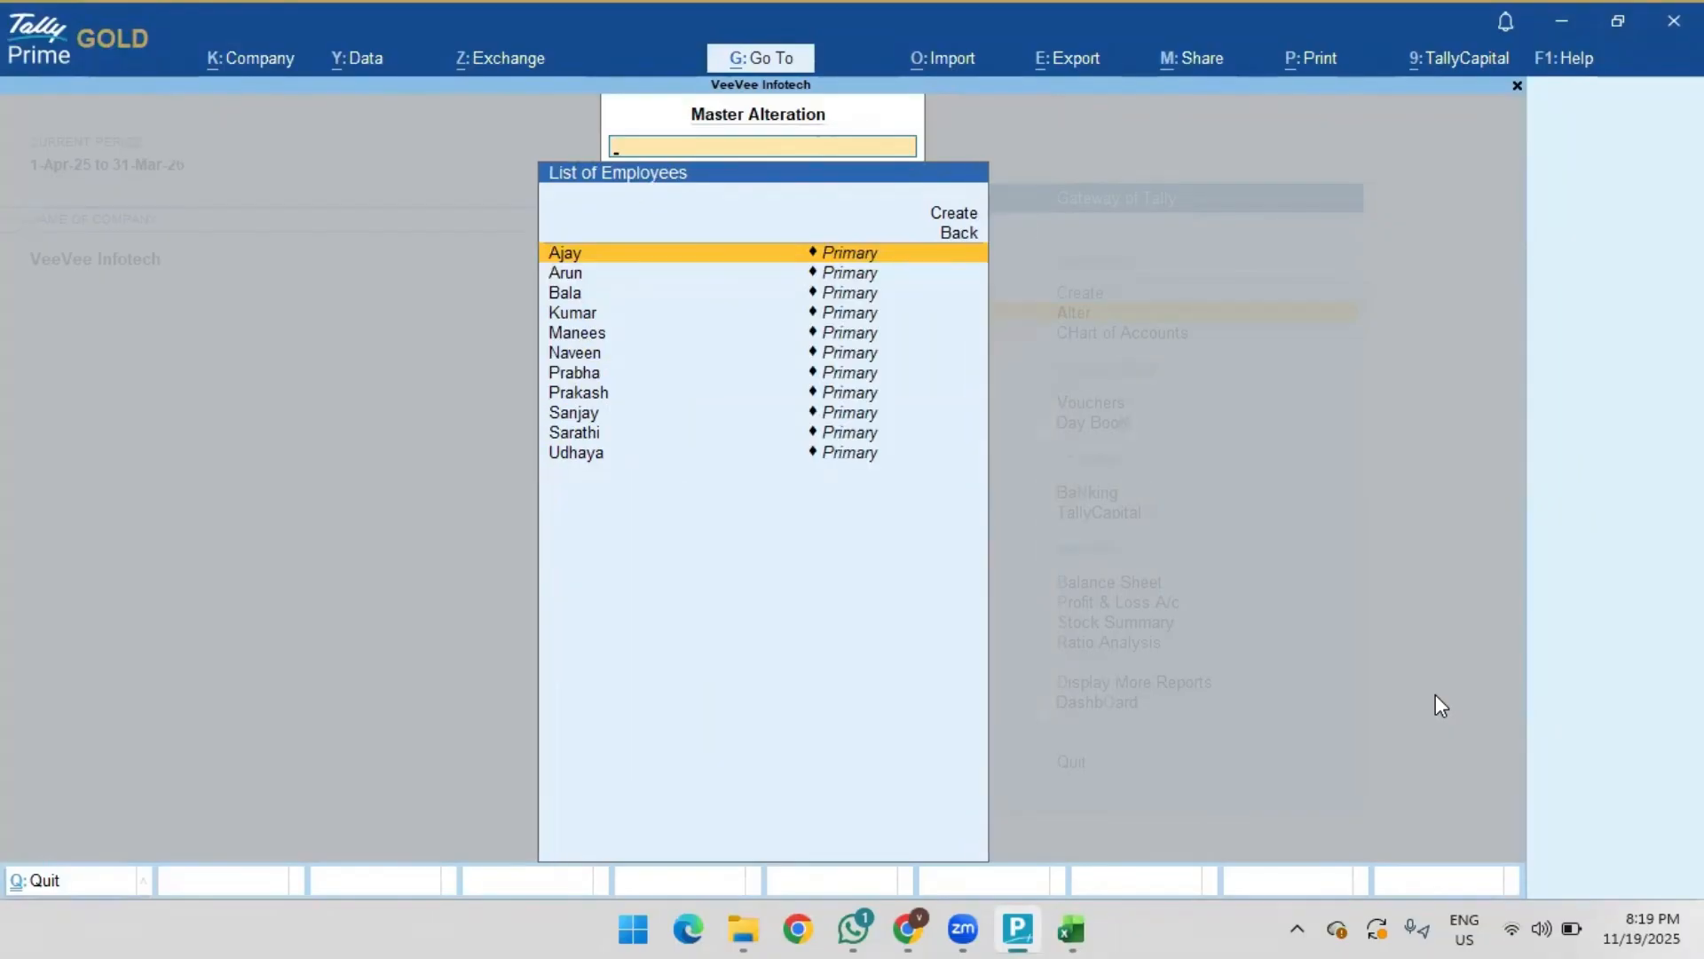
key(Return)
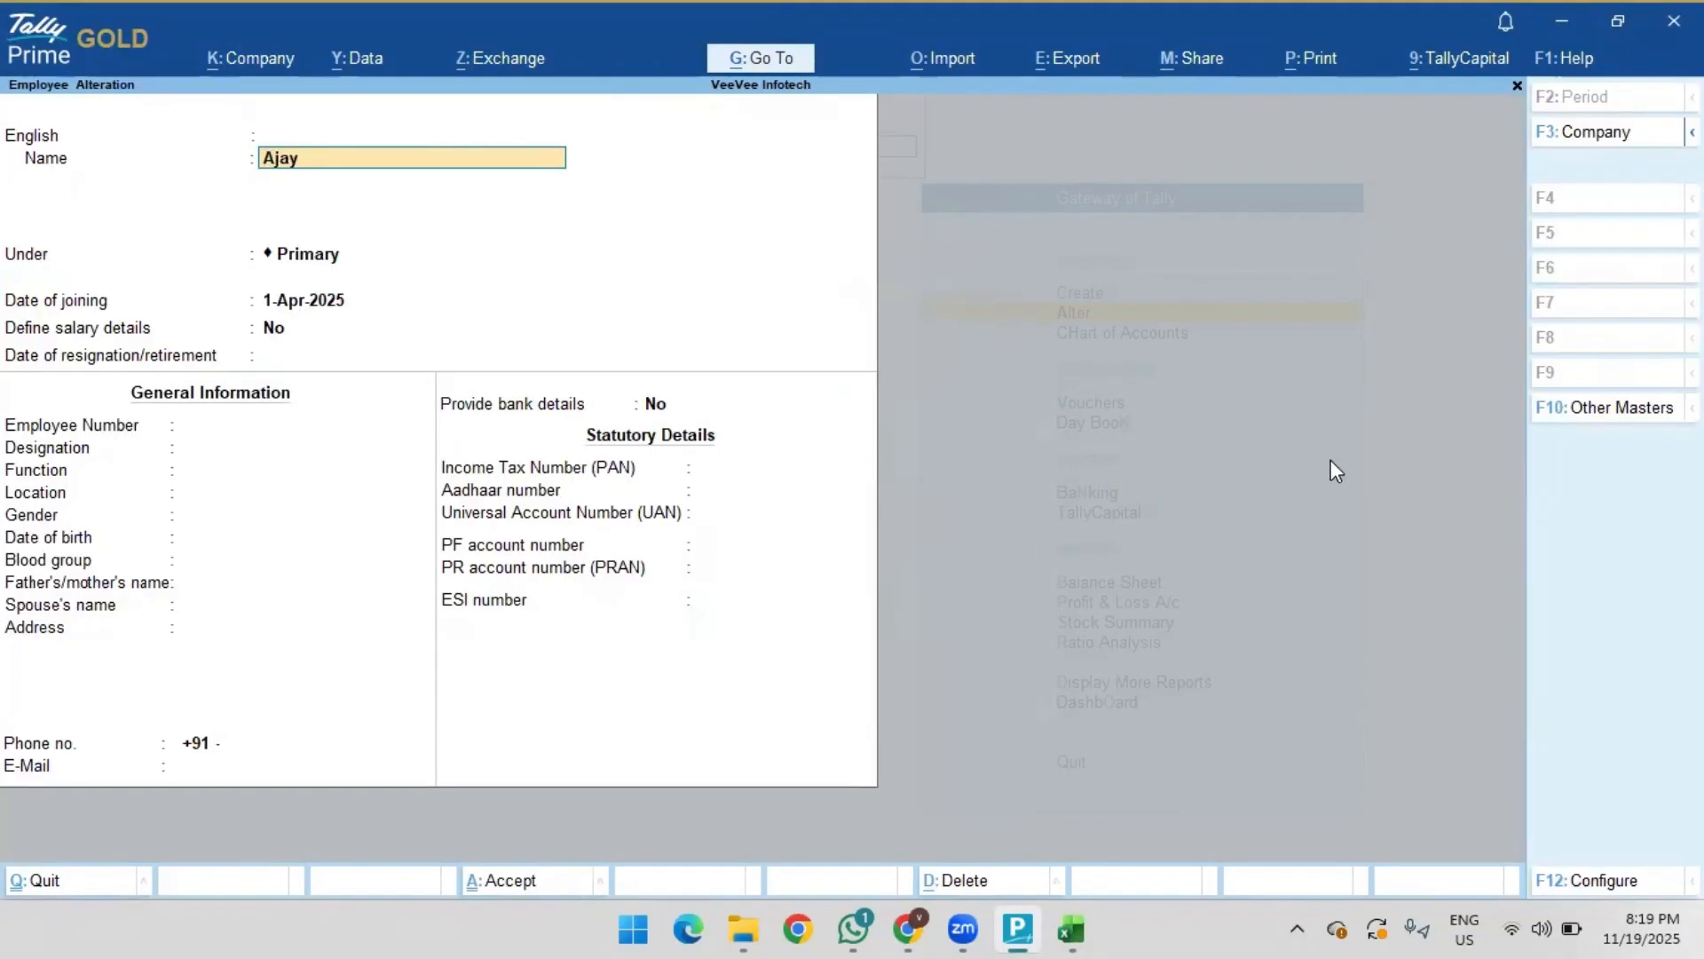
Step: Set Provide bank details to Yes for the first employee, review the e-Fund Transfer entry and leave the record without saving
click(668, 407)
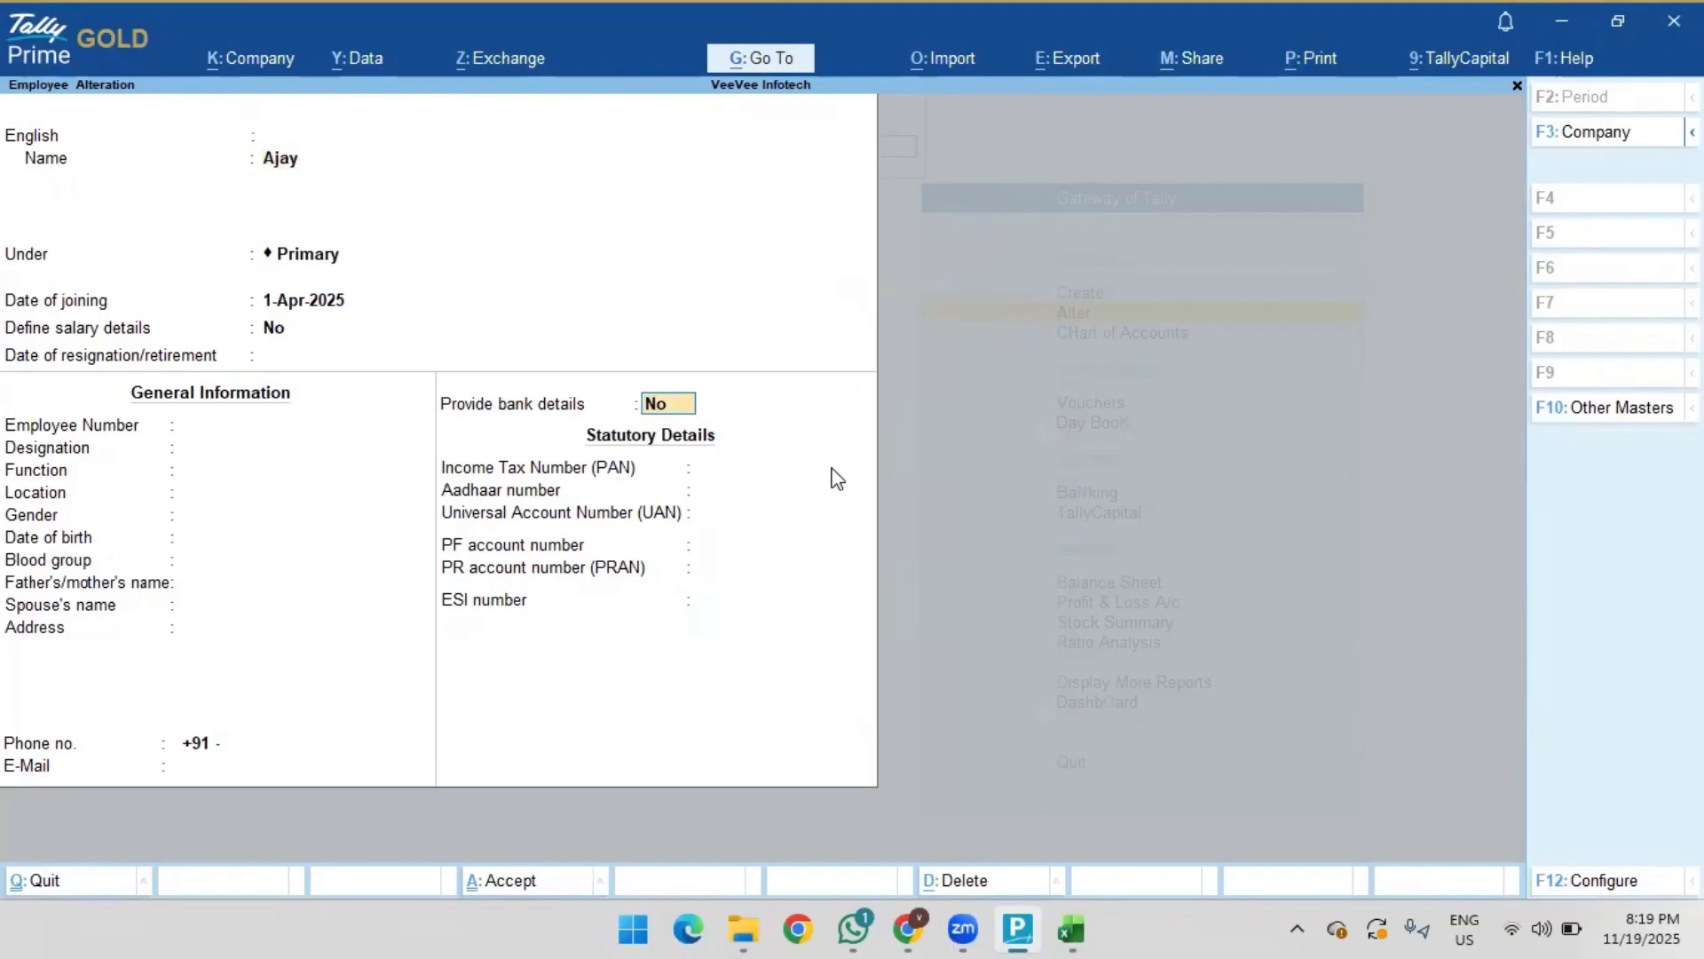
text(y)
key(Return)
key(Return)
key(Return)
key(Return)
key(Return)
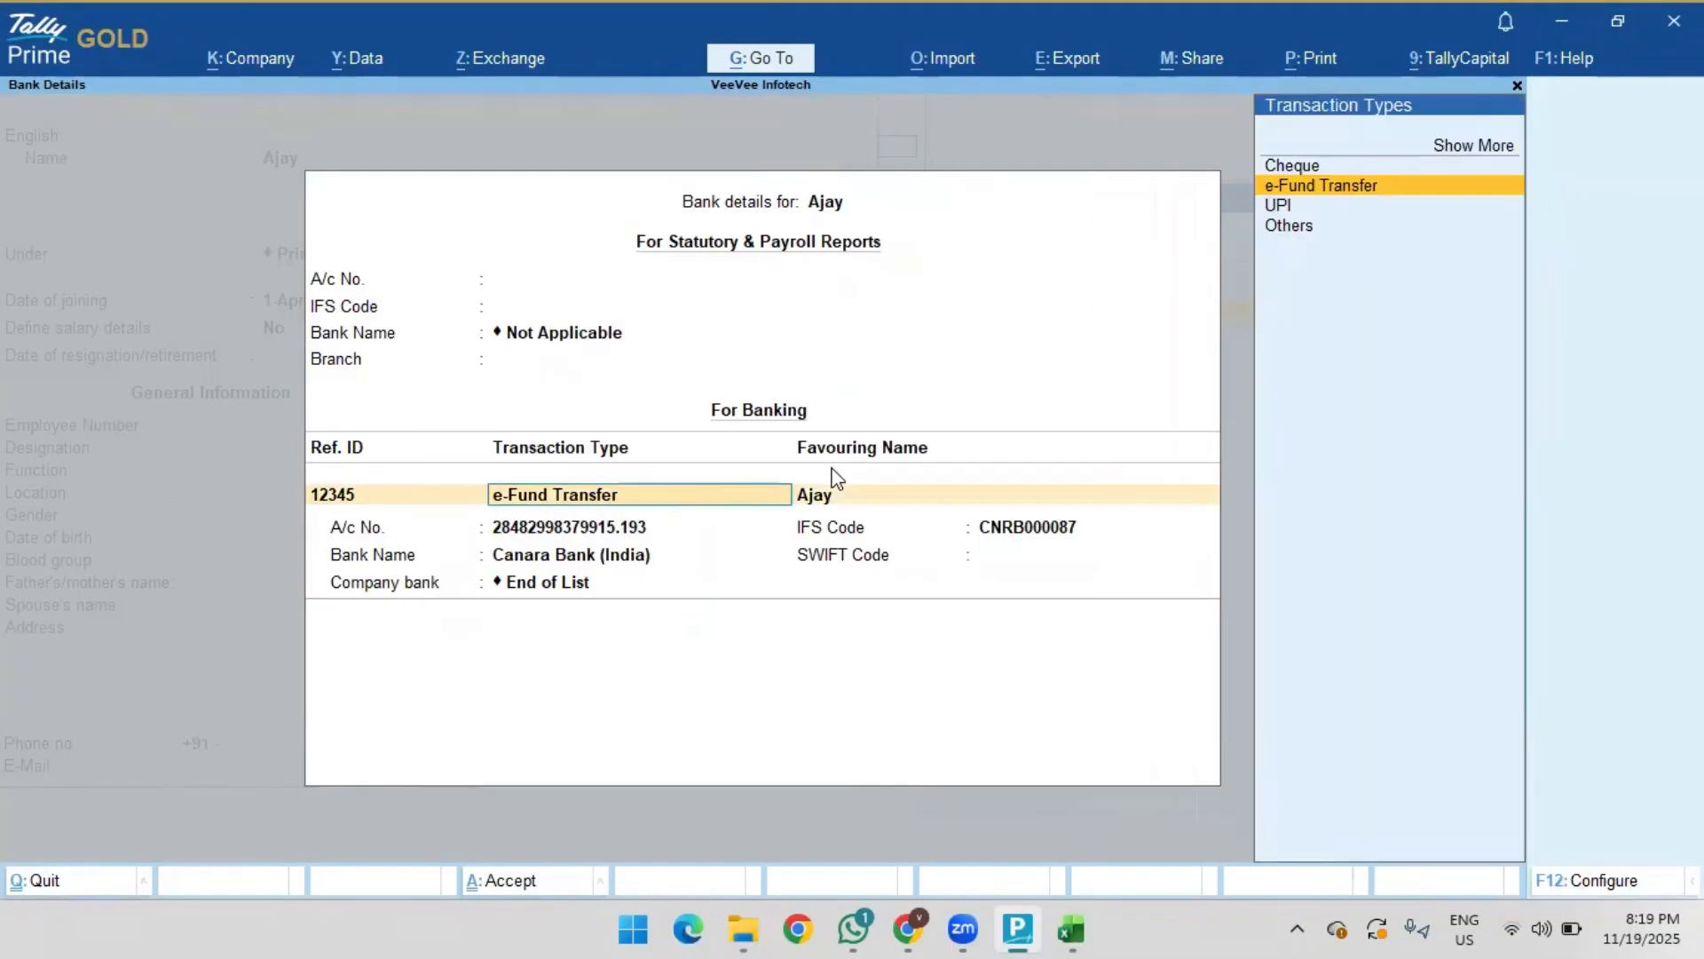
key(Return)
key(Return)
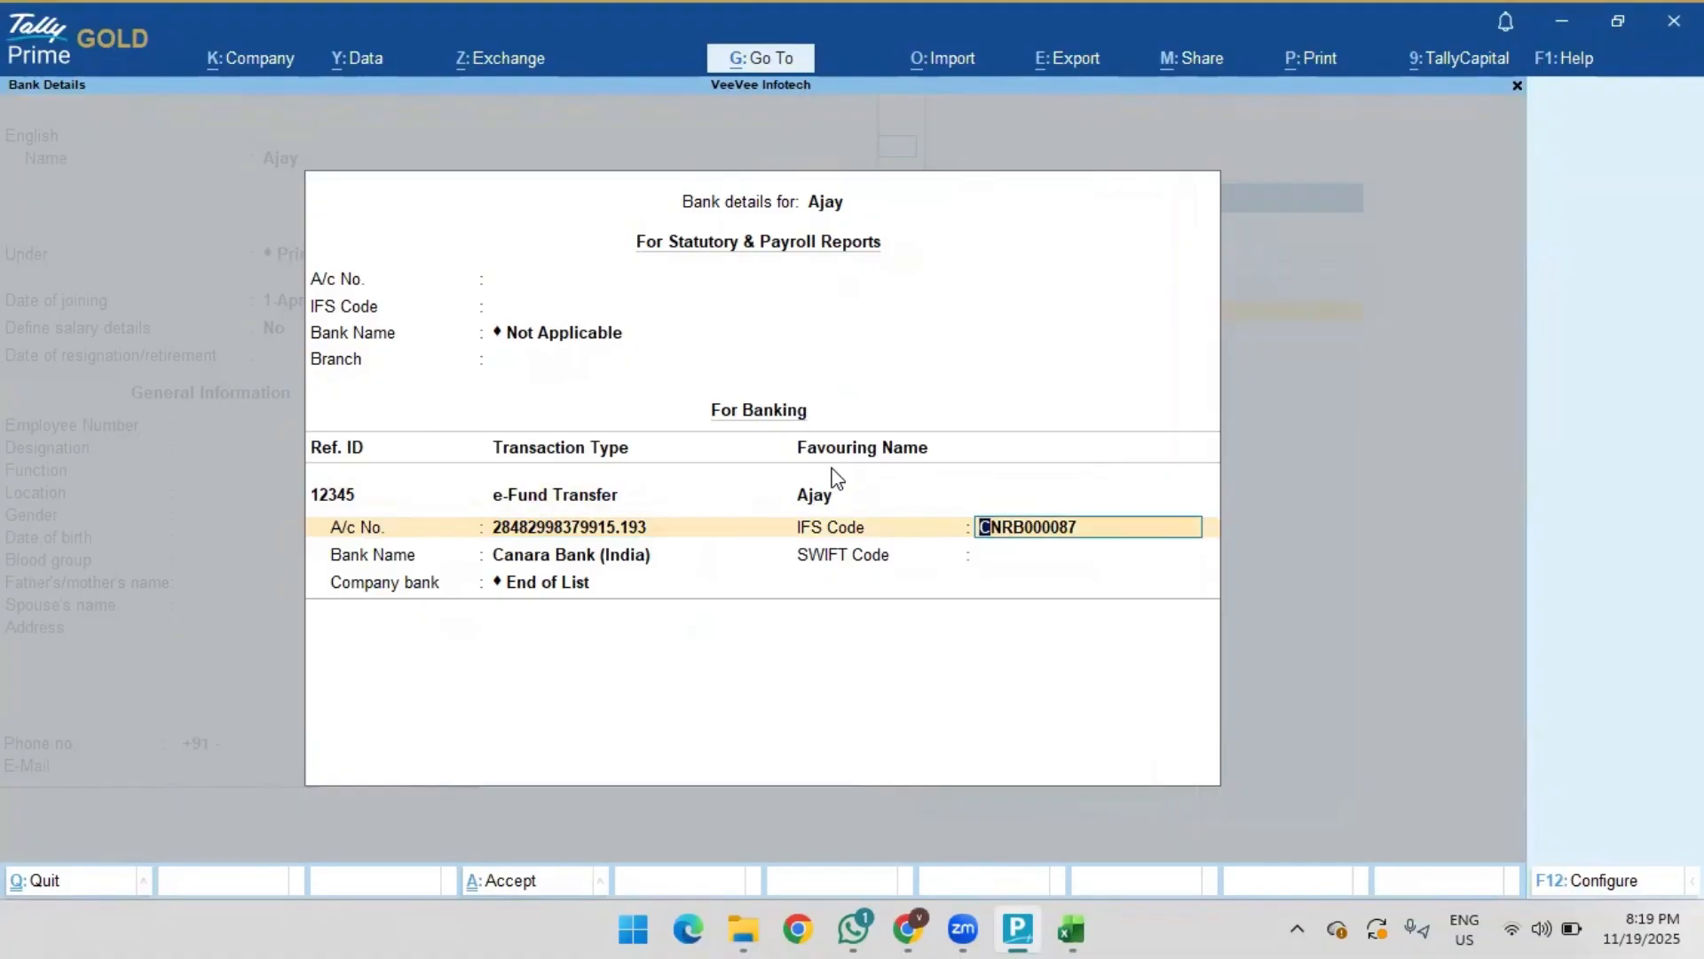
key(Return)
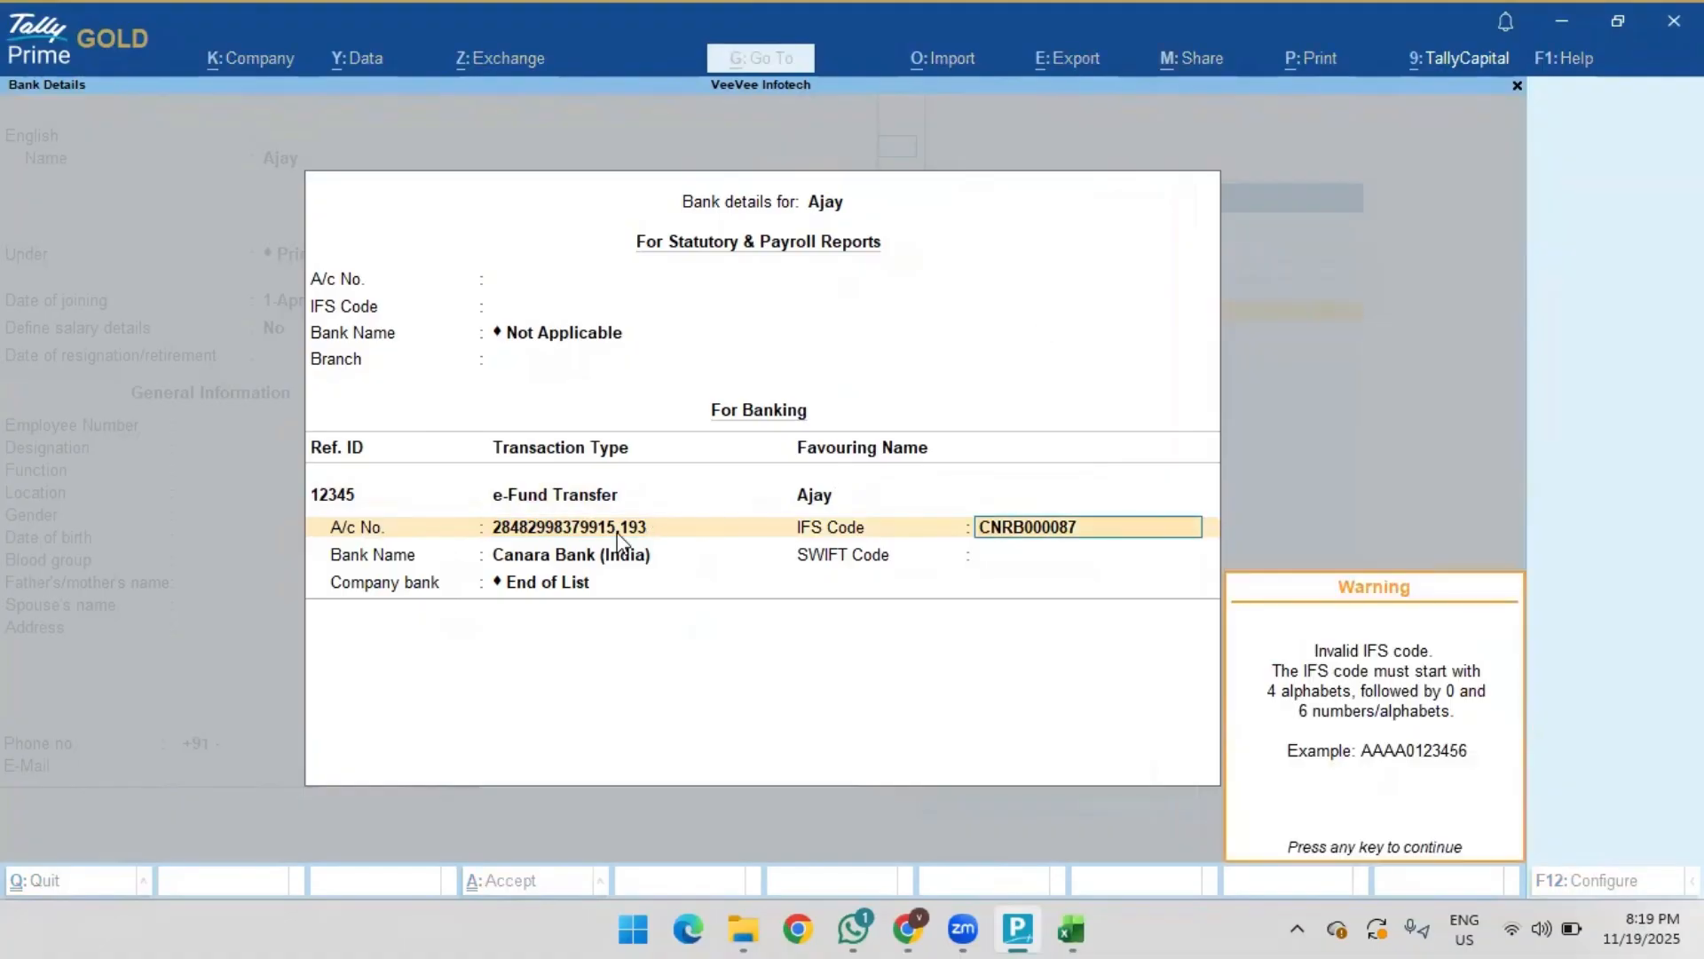
key(Return)
click(569, 500)
key(Escape)
key(Escape)
key(Escape)
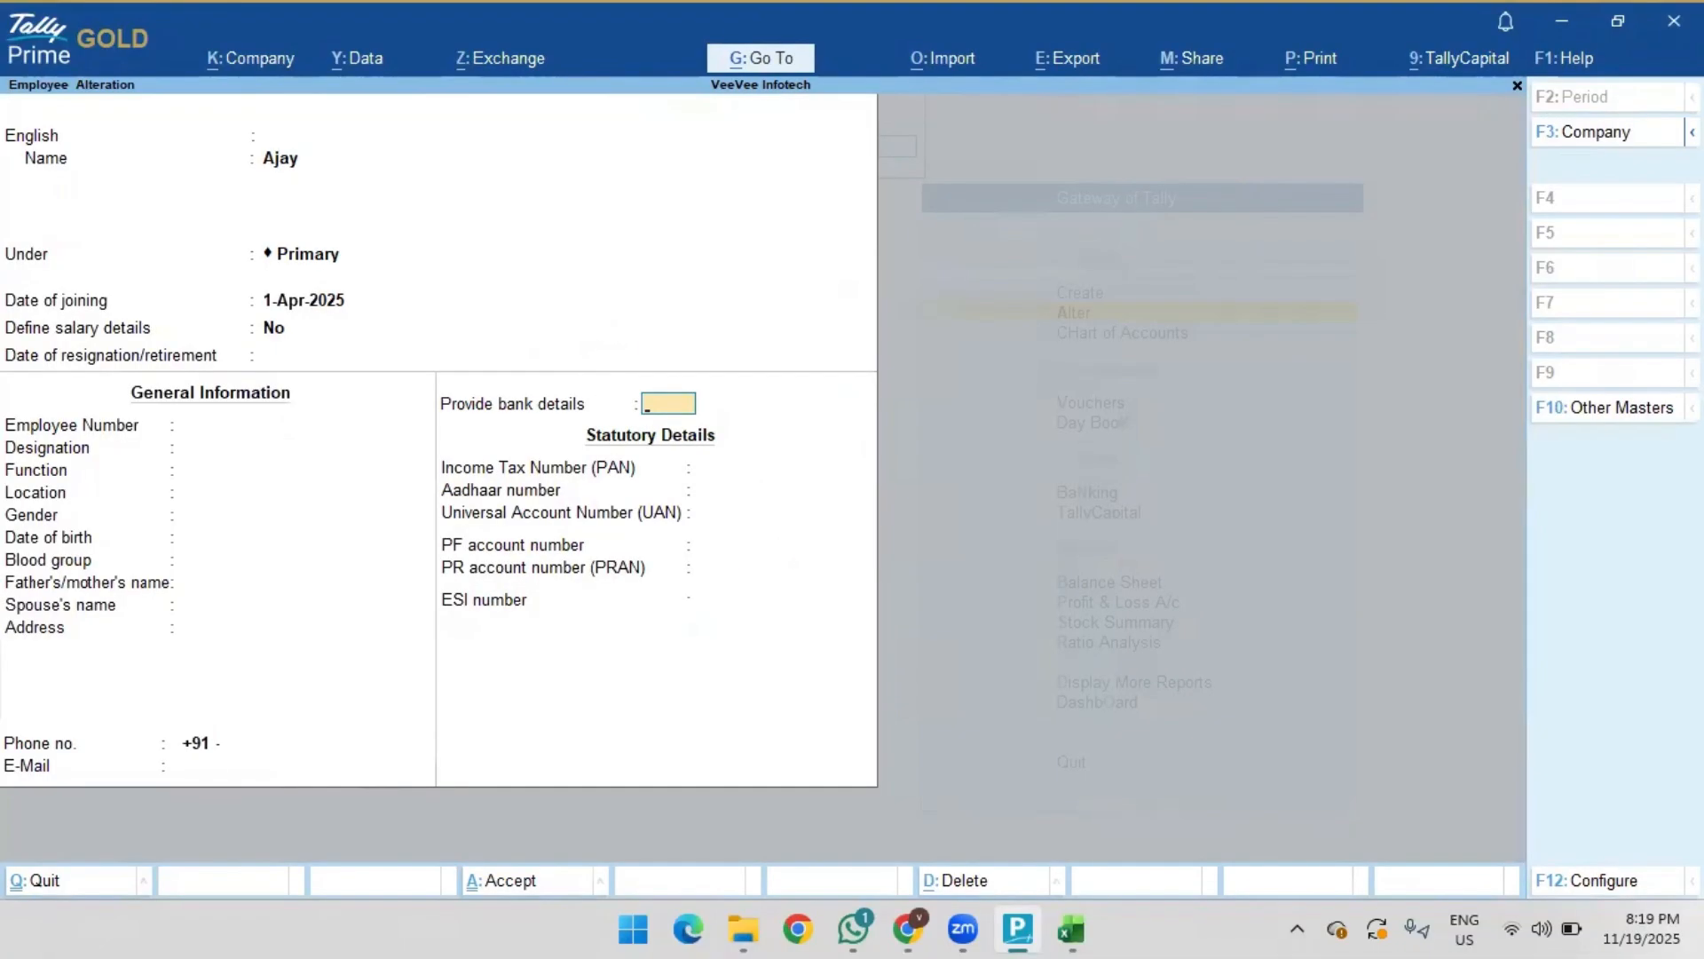
key(Escape)
Step: Open the third employee in the list and set Provide bank details to Yes to view the imported bank entry
key(Down)
key(Down)
key(Return)
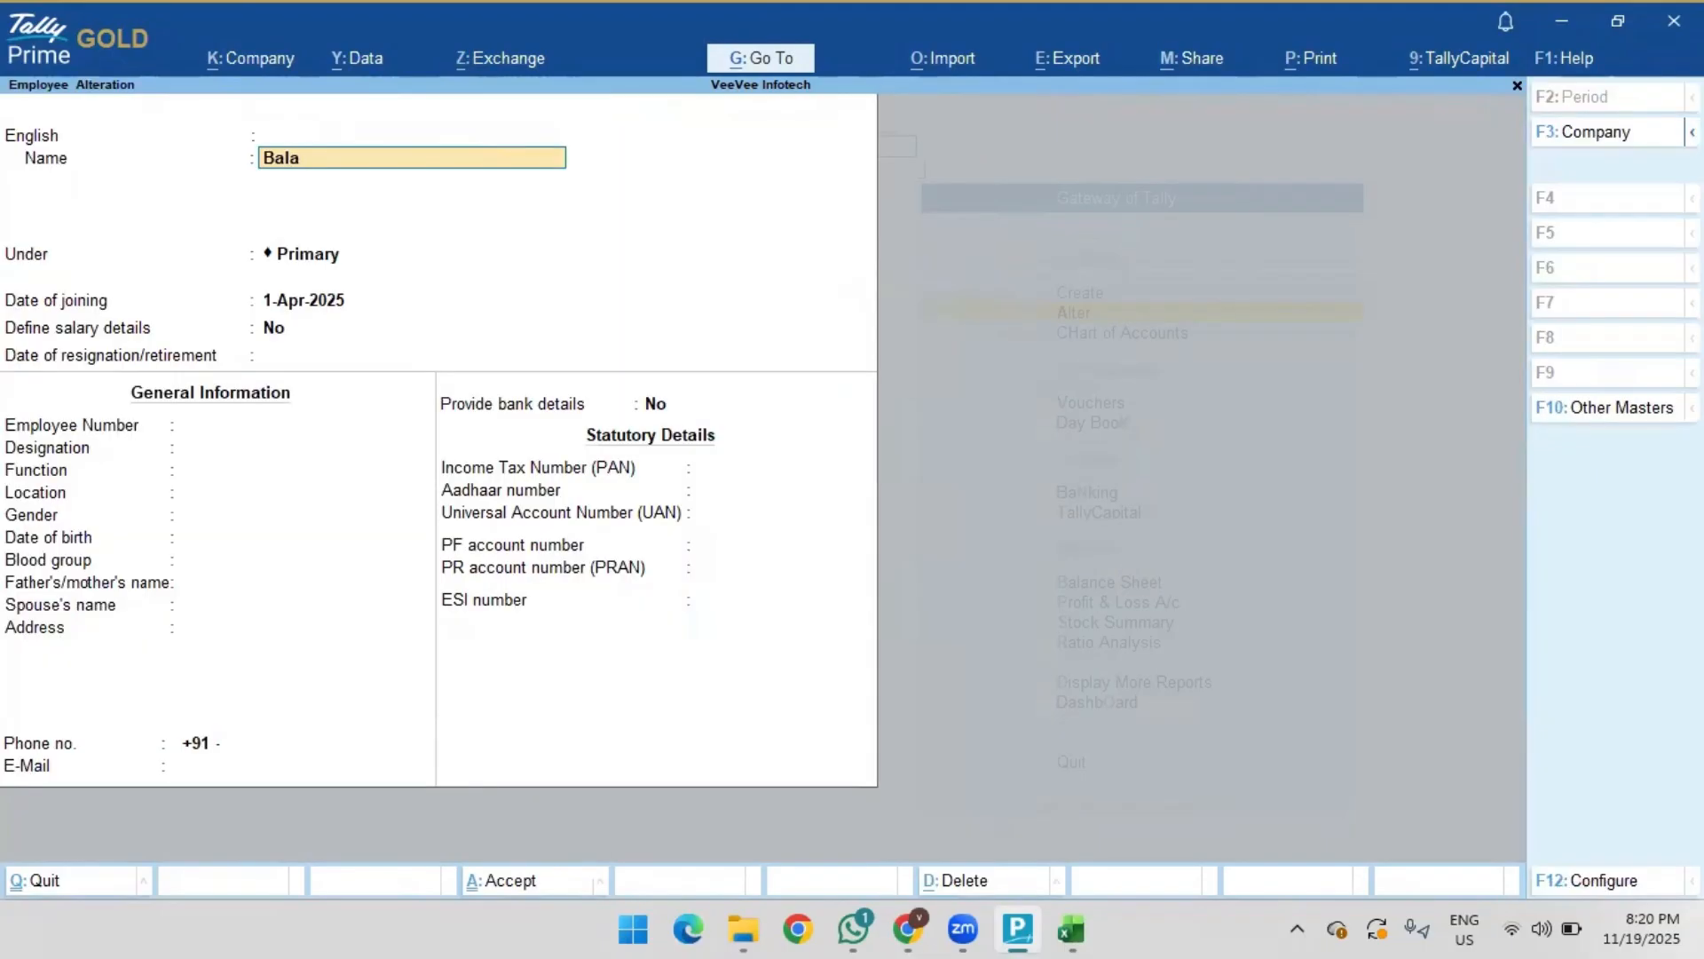
click(653, 427)
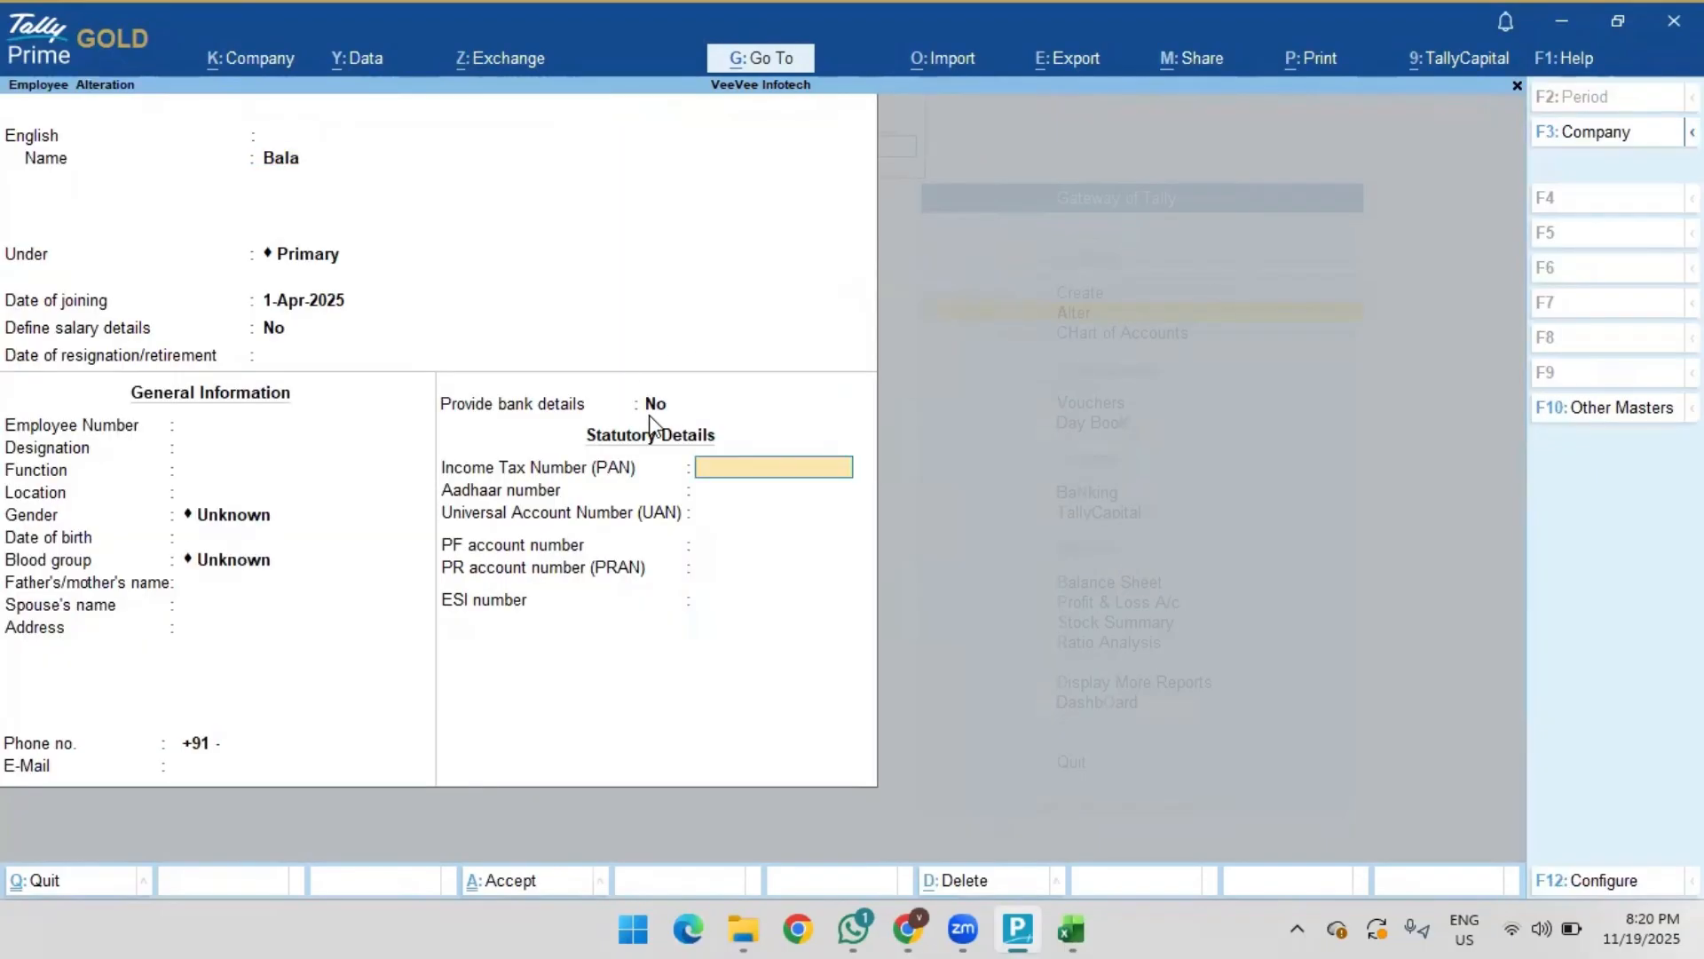
text(Y)
key(Return)
key(Escape)
key(Up)
text(Y)
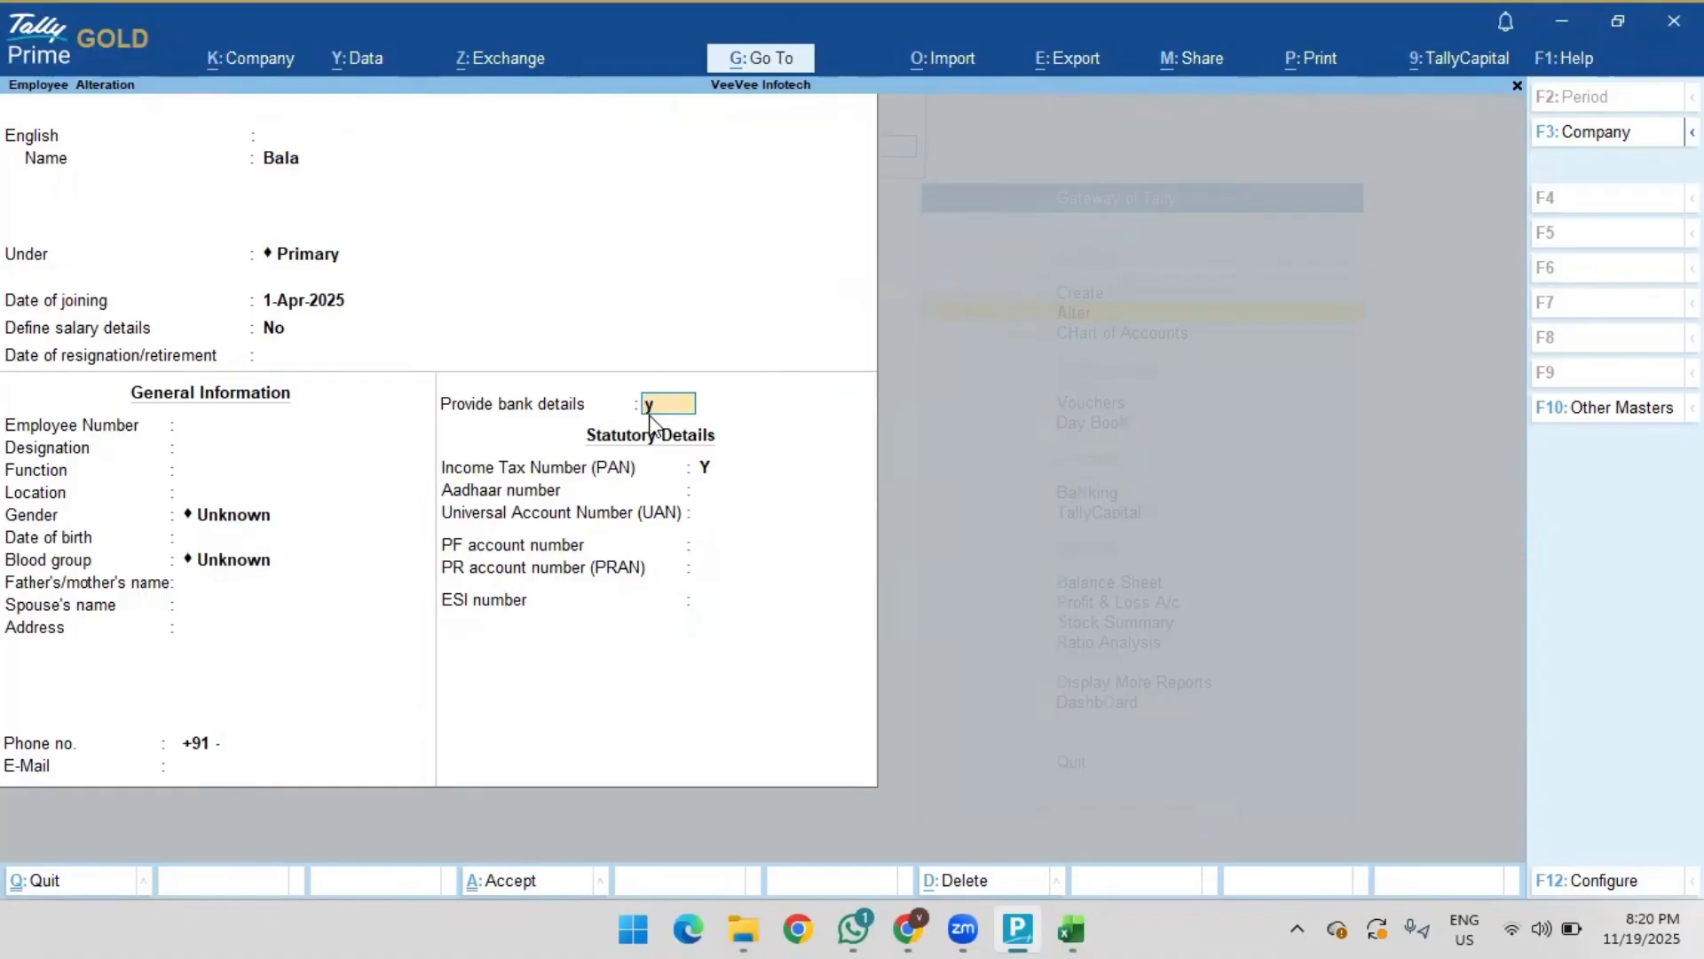
key(Return)
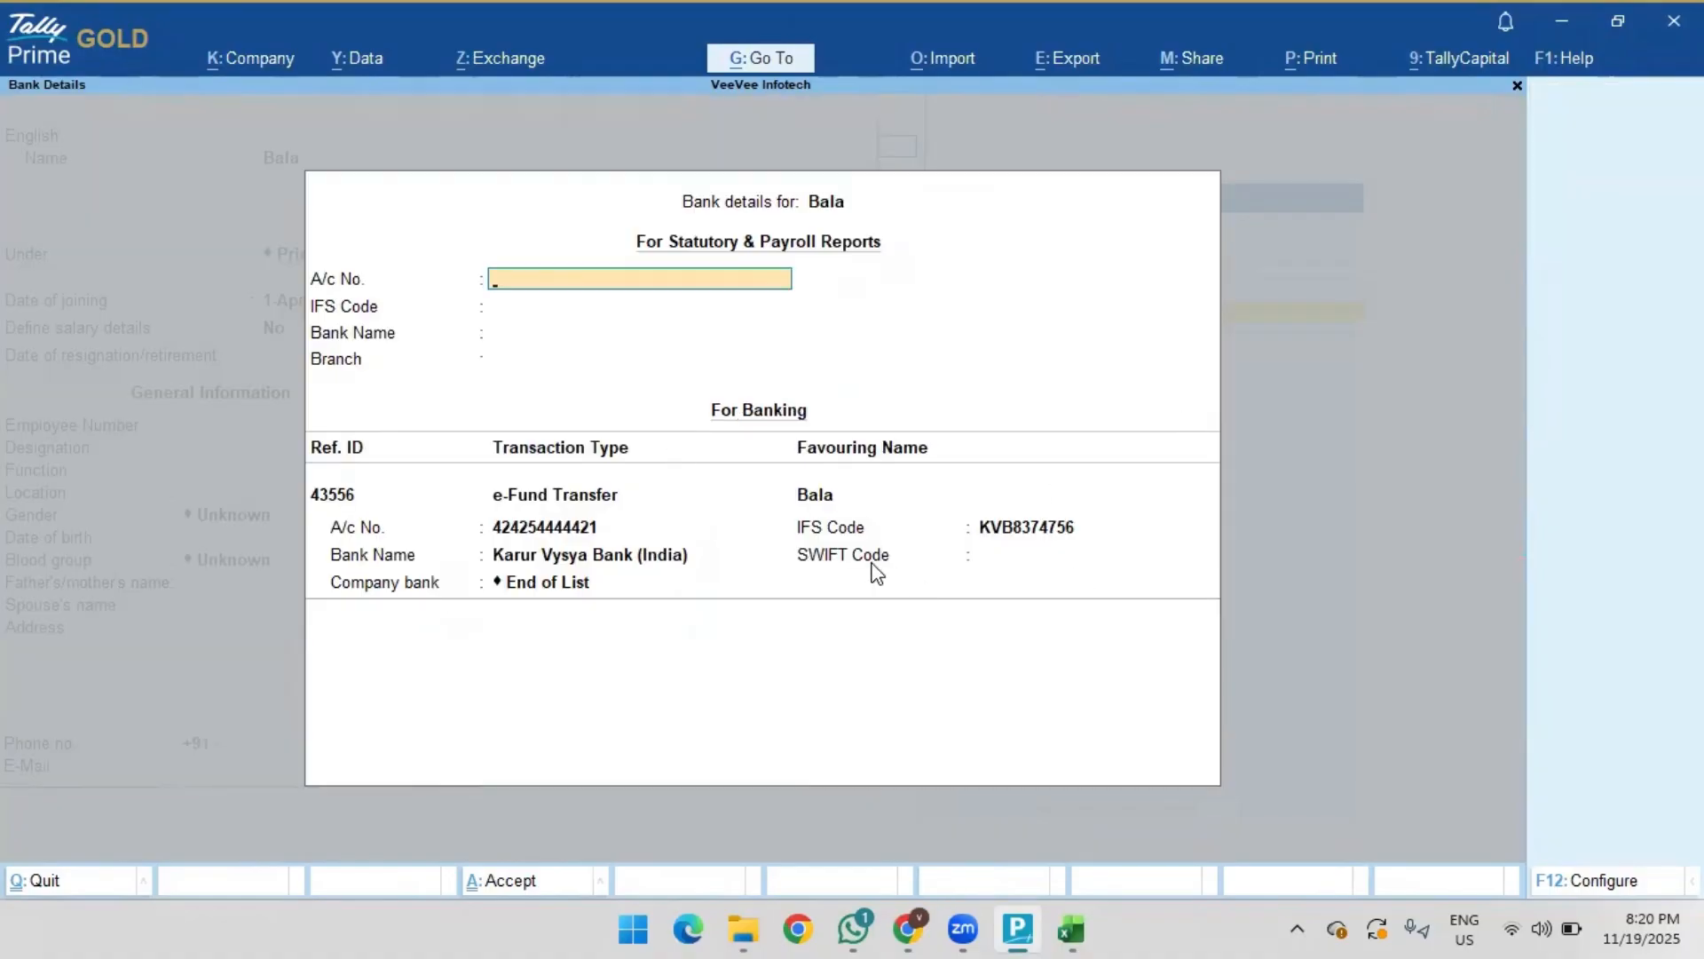
Step: Accept the third employee's bank details and exit the employee alteration
key(ctrl+a)
key(ctrl+a)
key(Escape)
key(Escape)
key(Escape)
key(Escape)
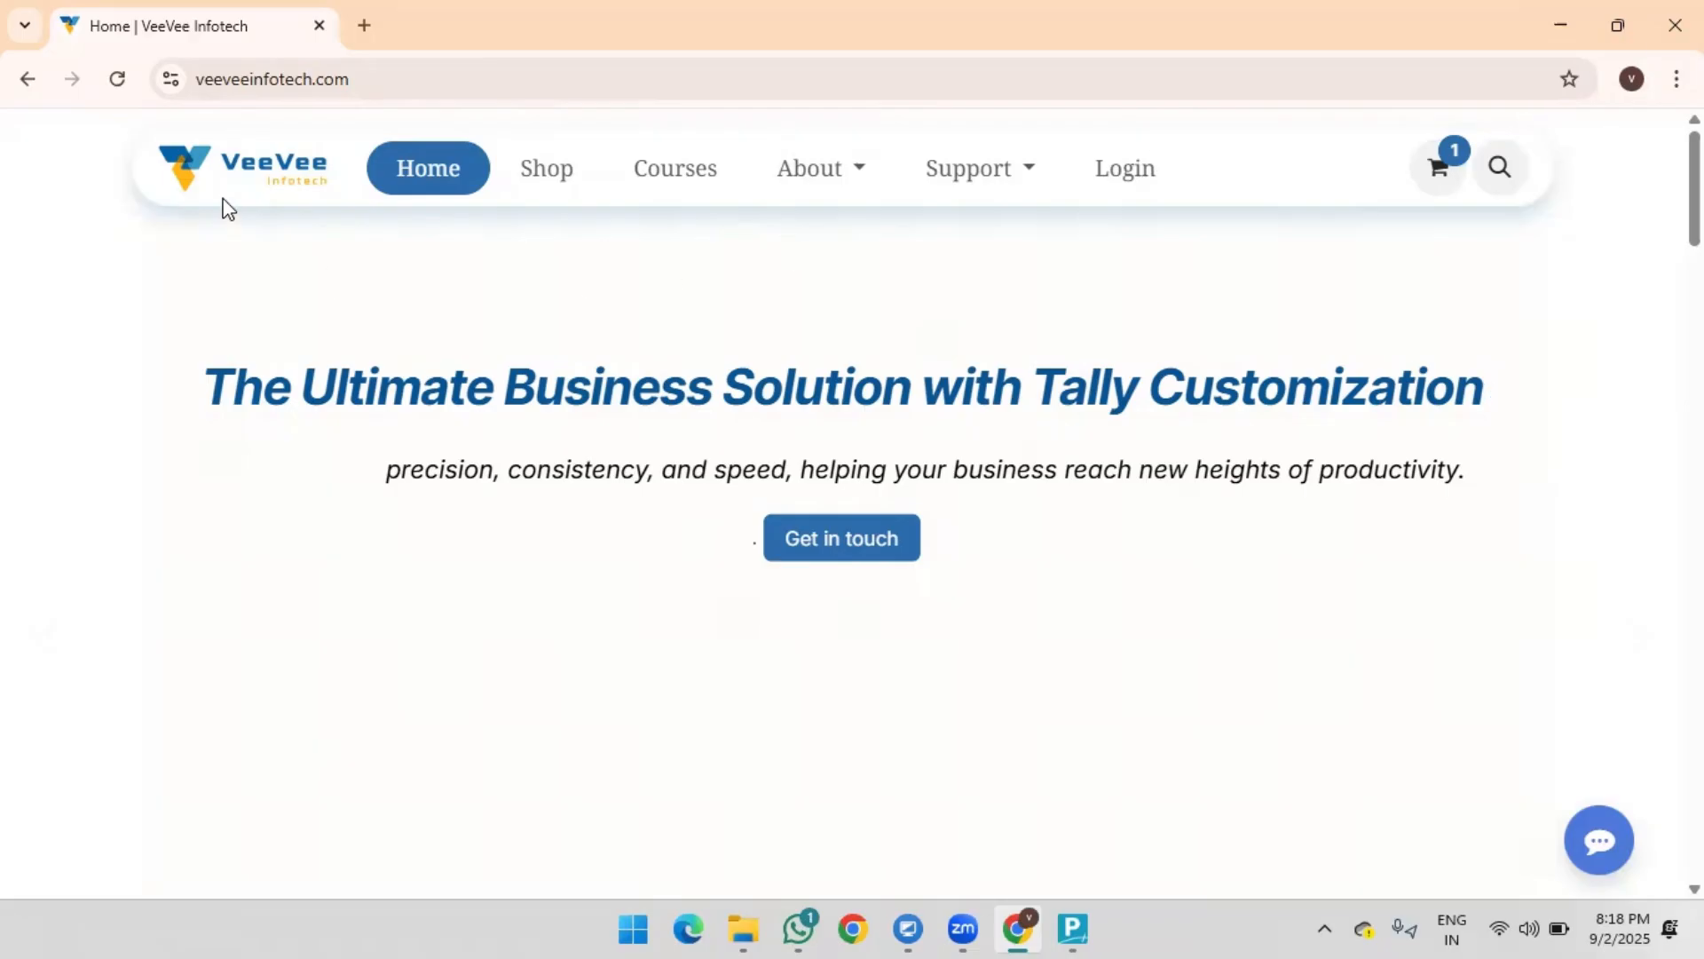
Step: Open the Courses page of the veeveeinfotech.com website and look through the most popular courses
click(370, 84)
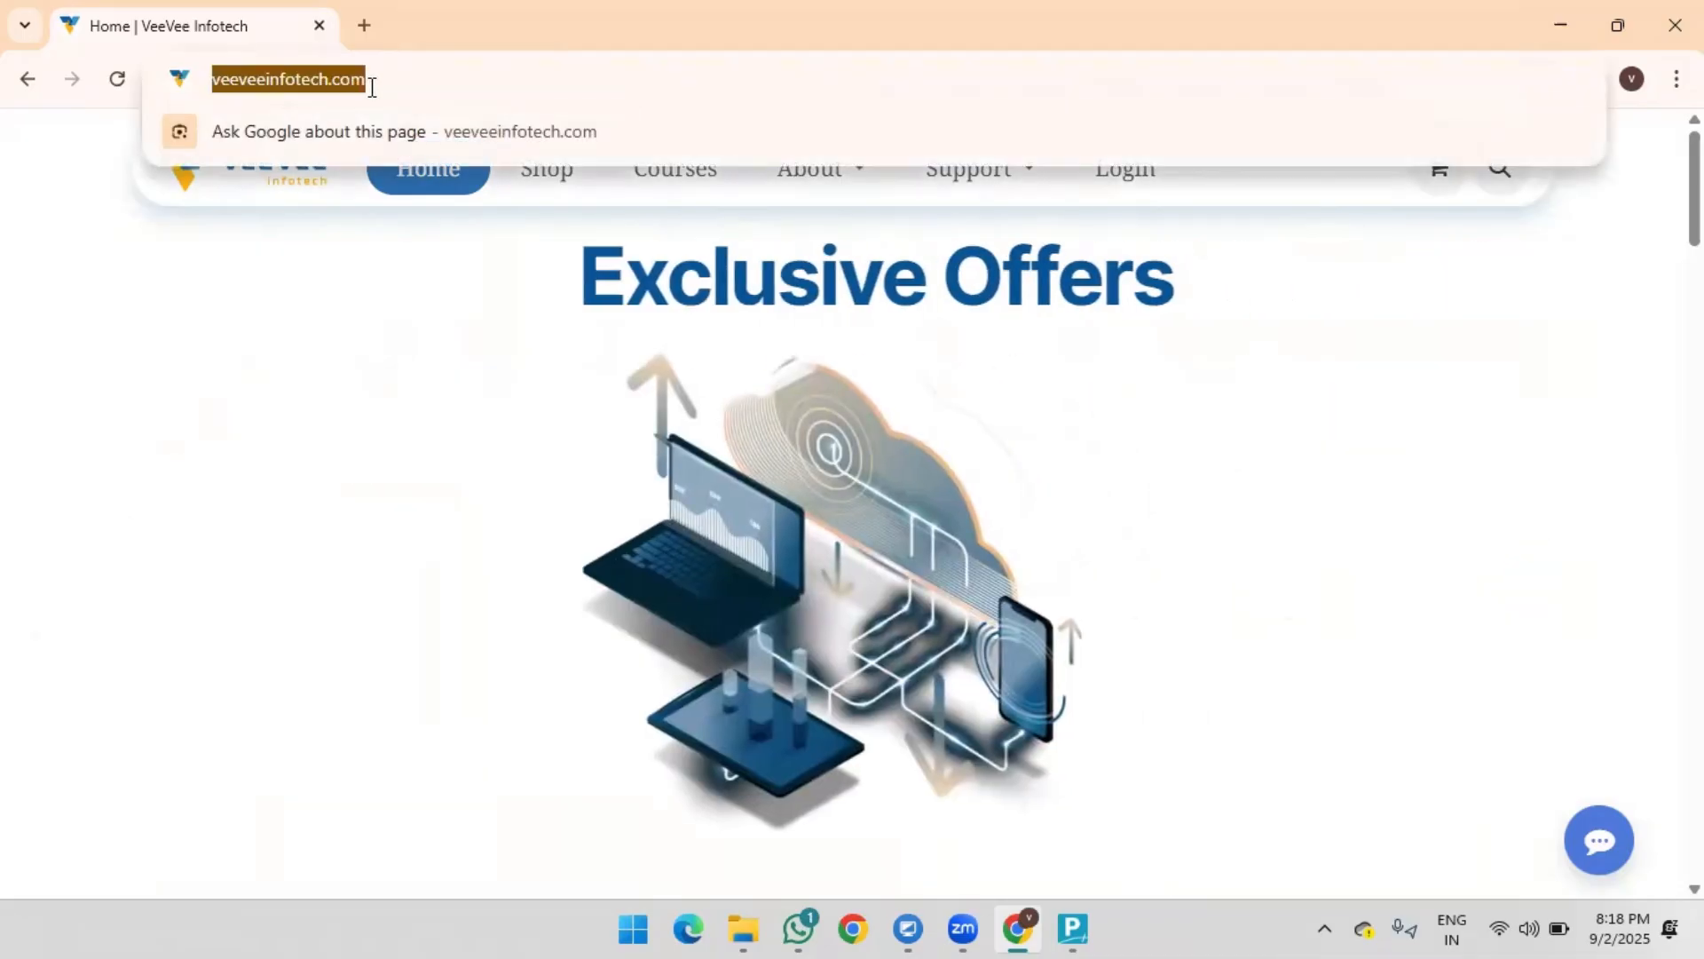
click(449, 284)
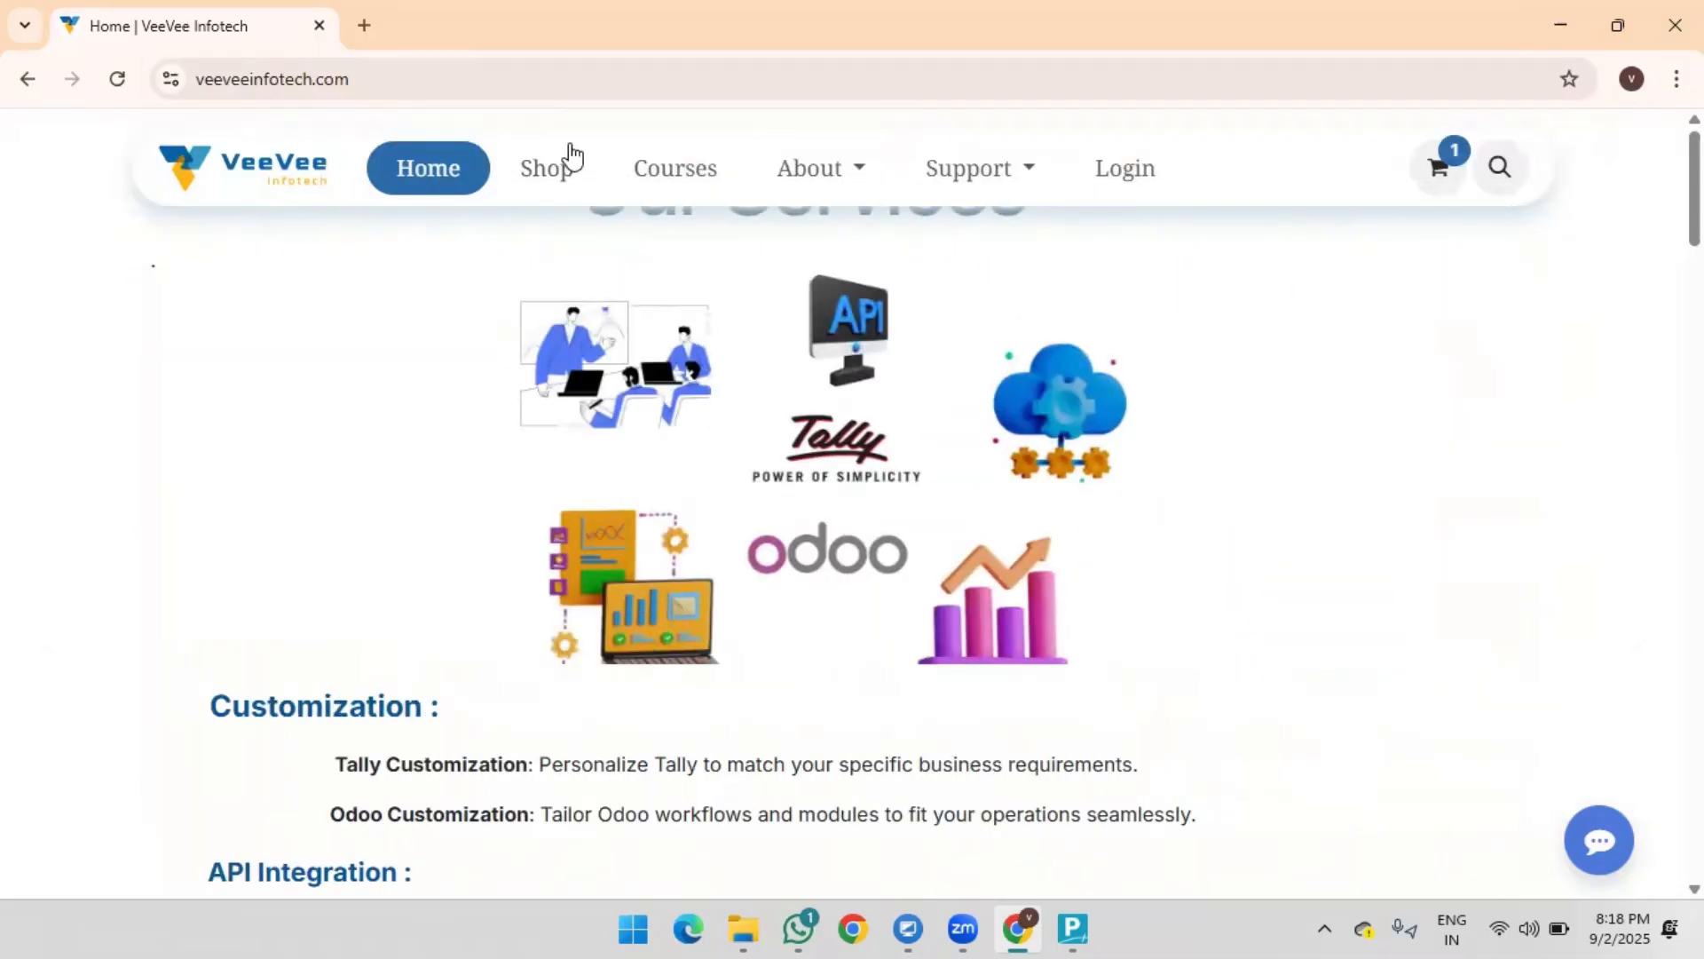
click(672, 182)
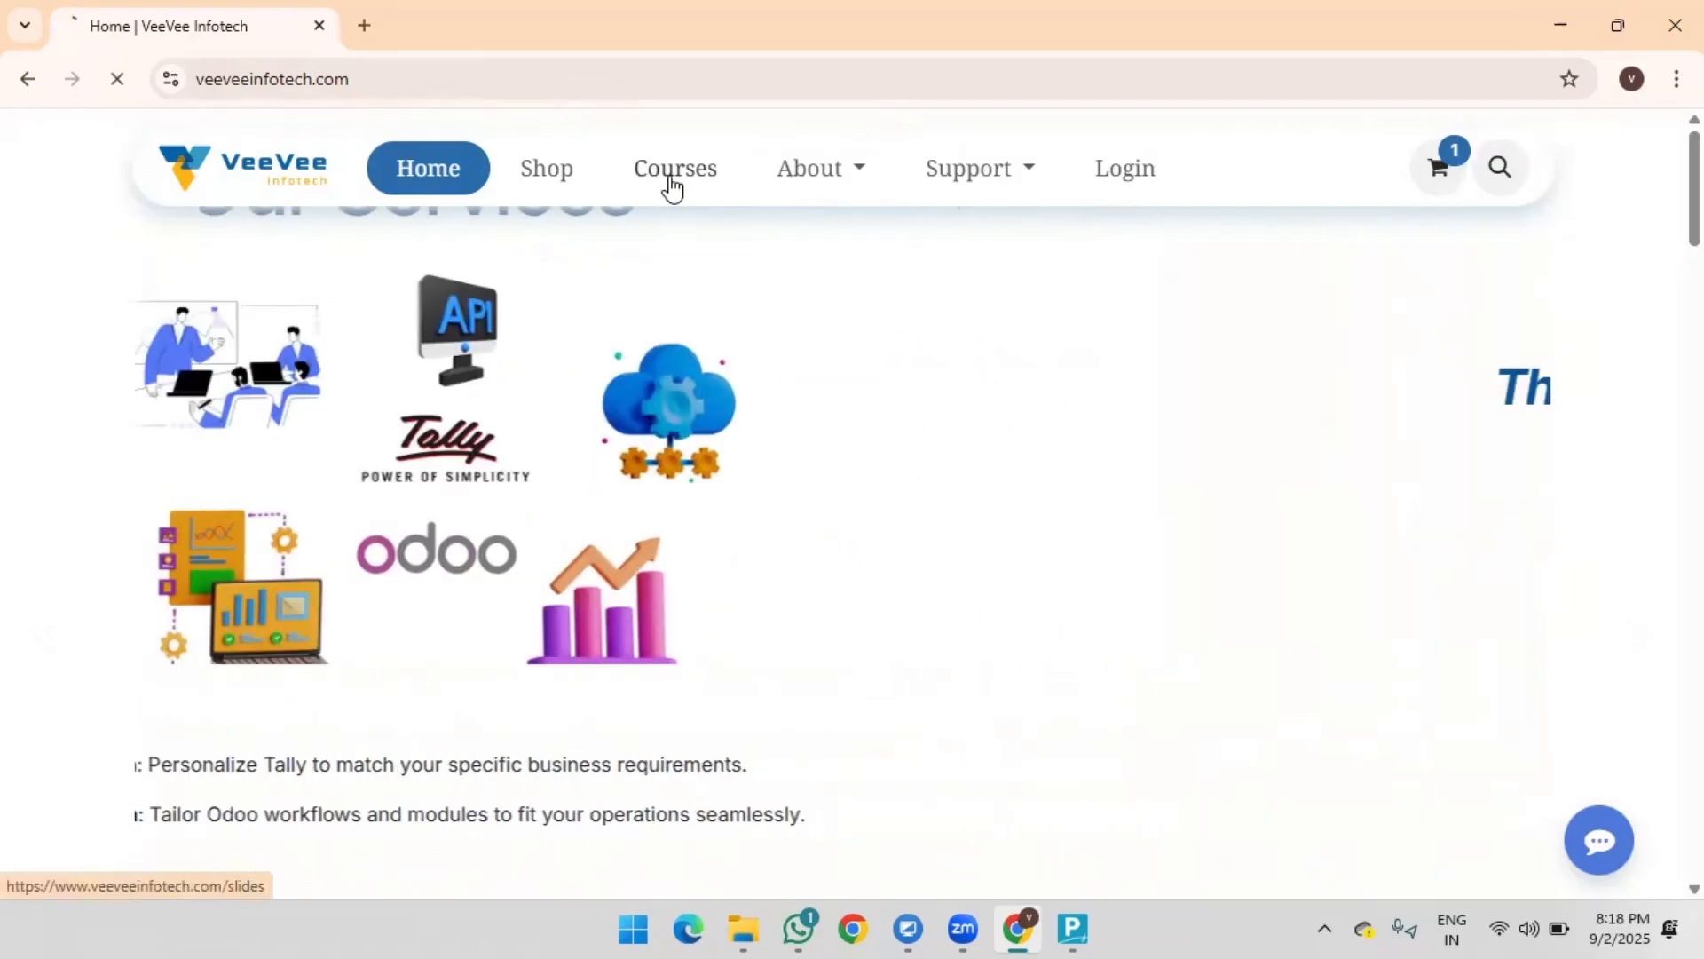
scroll(423, 544, down, 4)
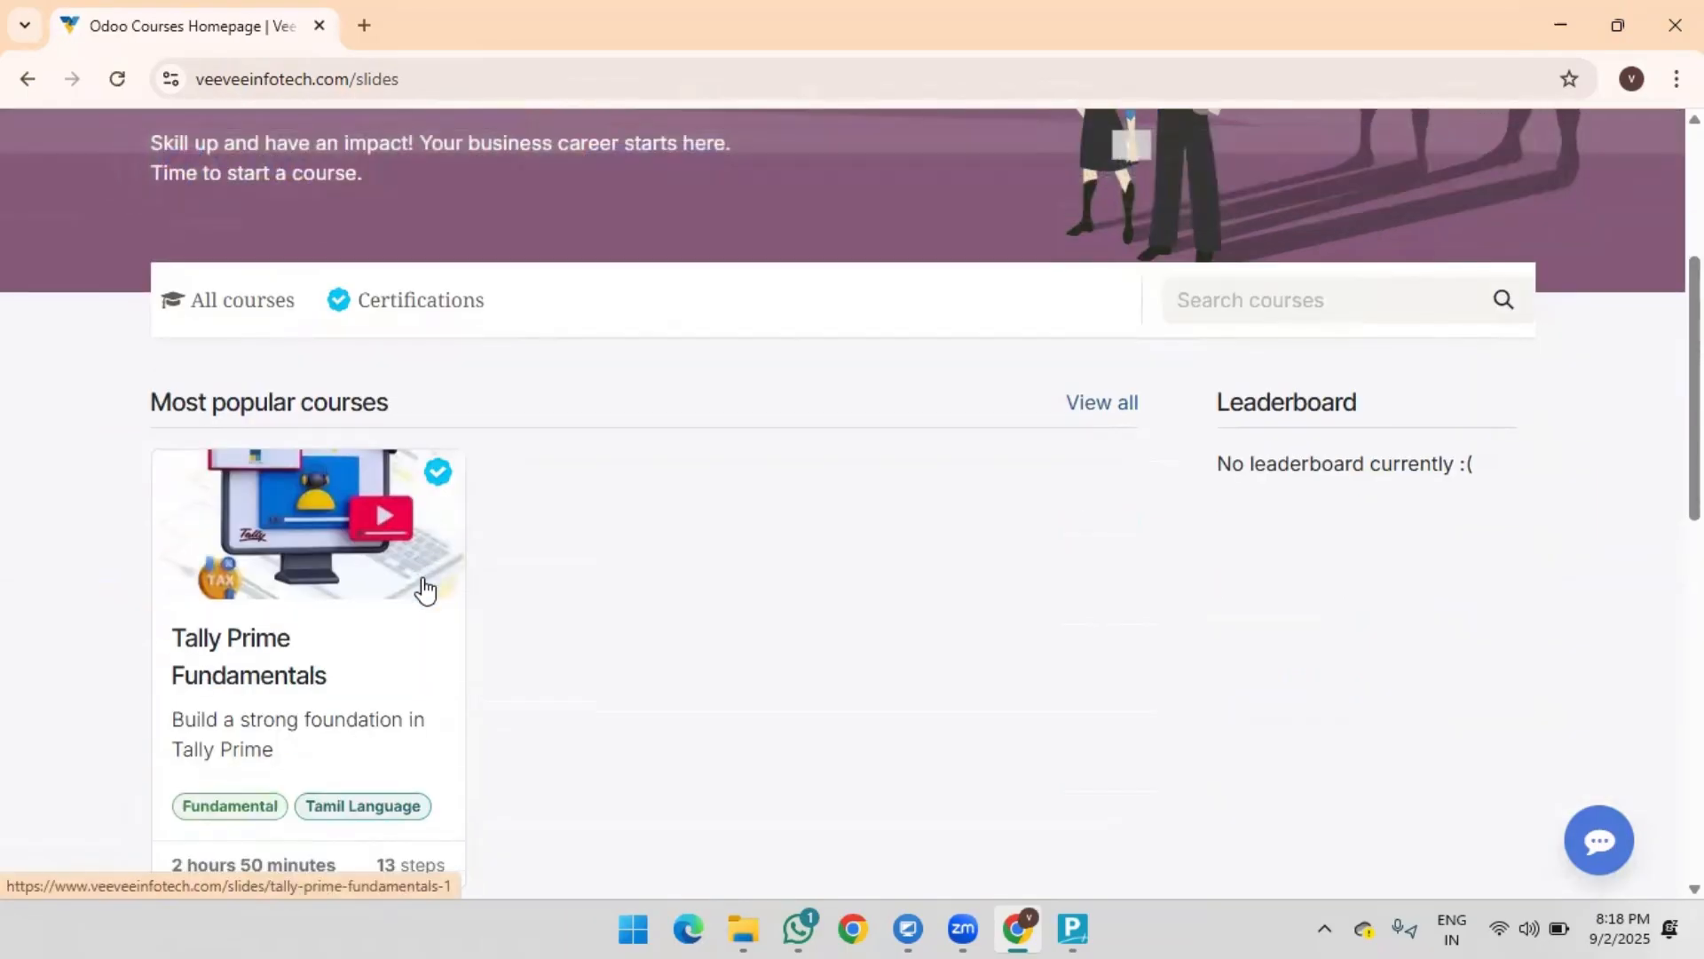
scroll(424, 590, down, 1)
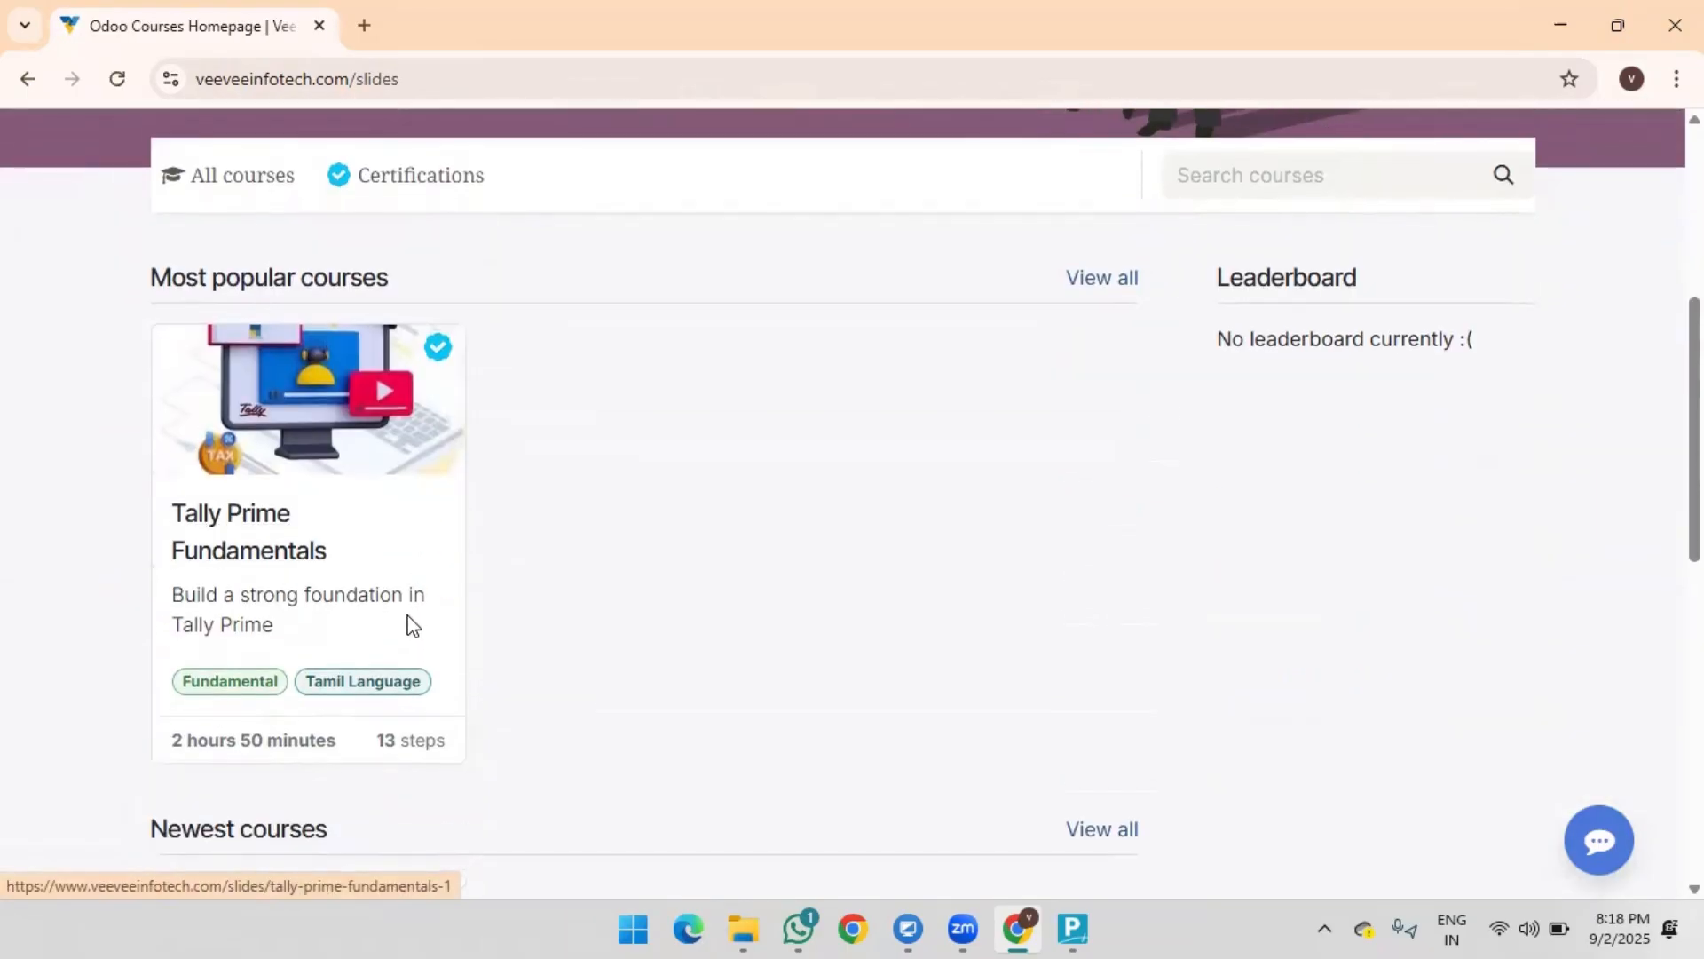
Step: Open the Tally Prime Fundamentals course and look over its highlights, price and lesson list
click(296, 568)
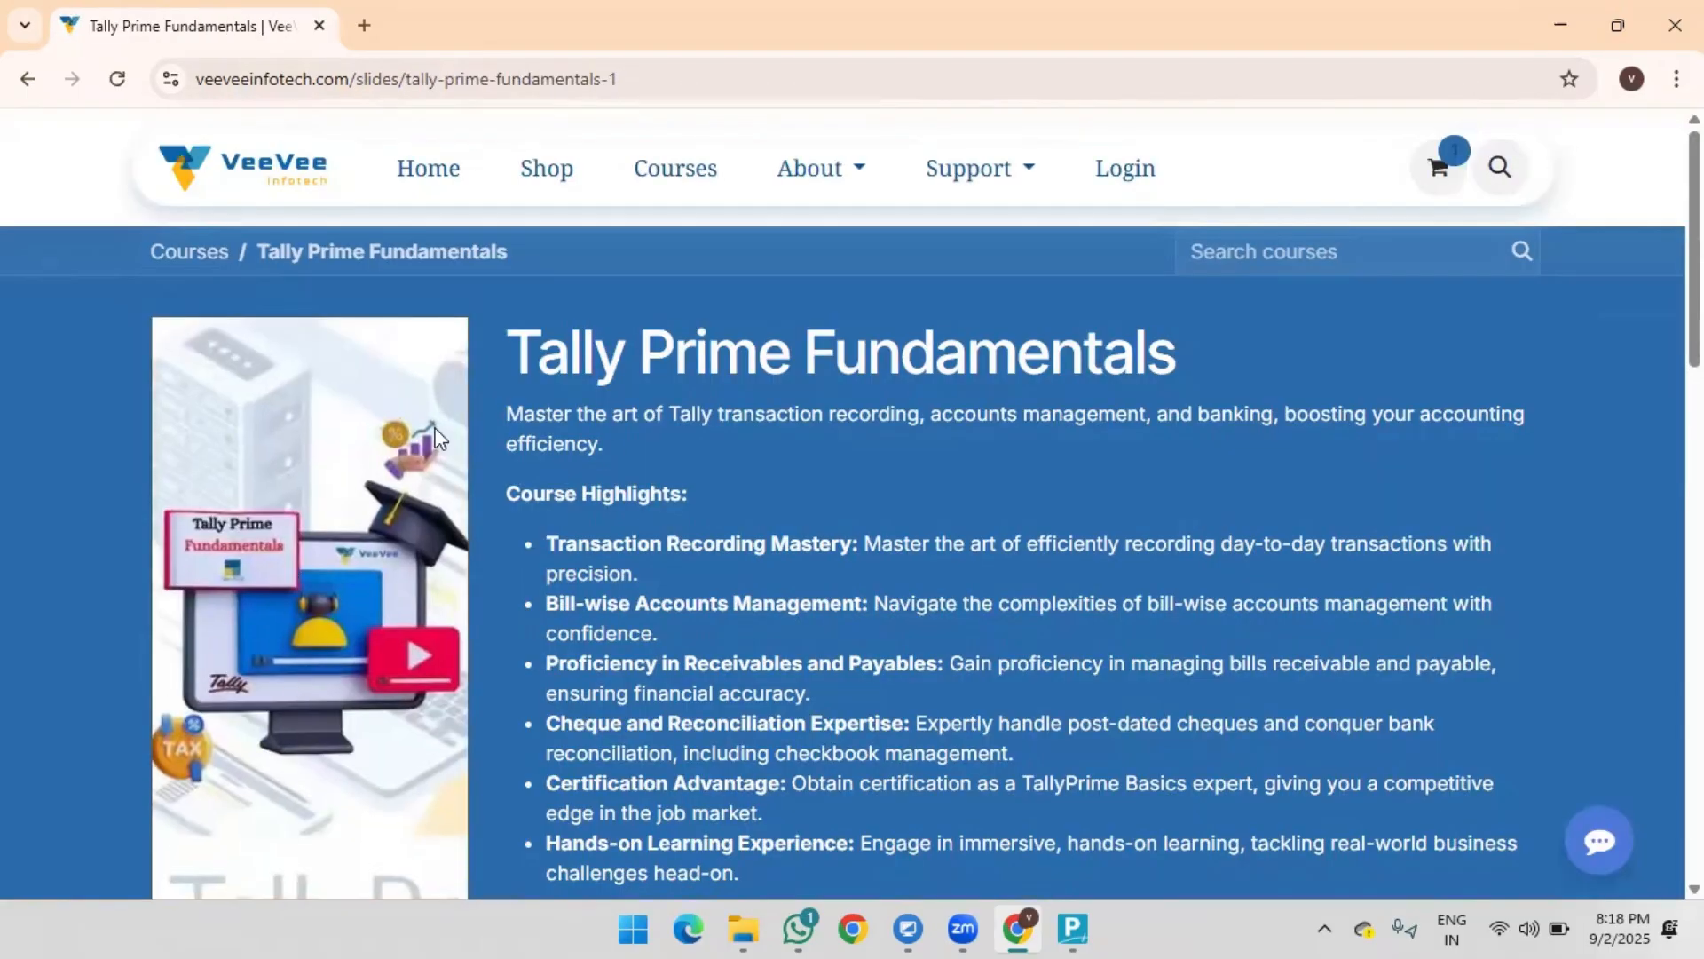
scroll(435, 434, down, 5)
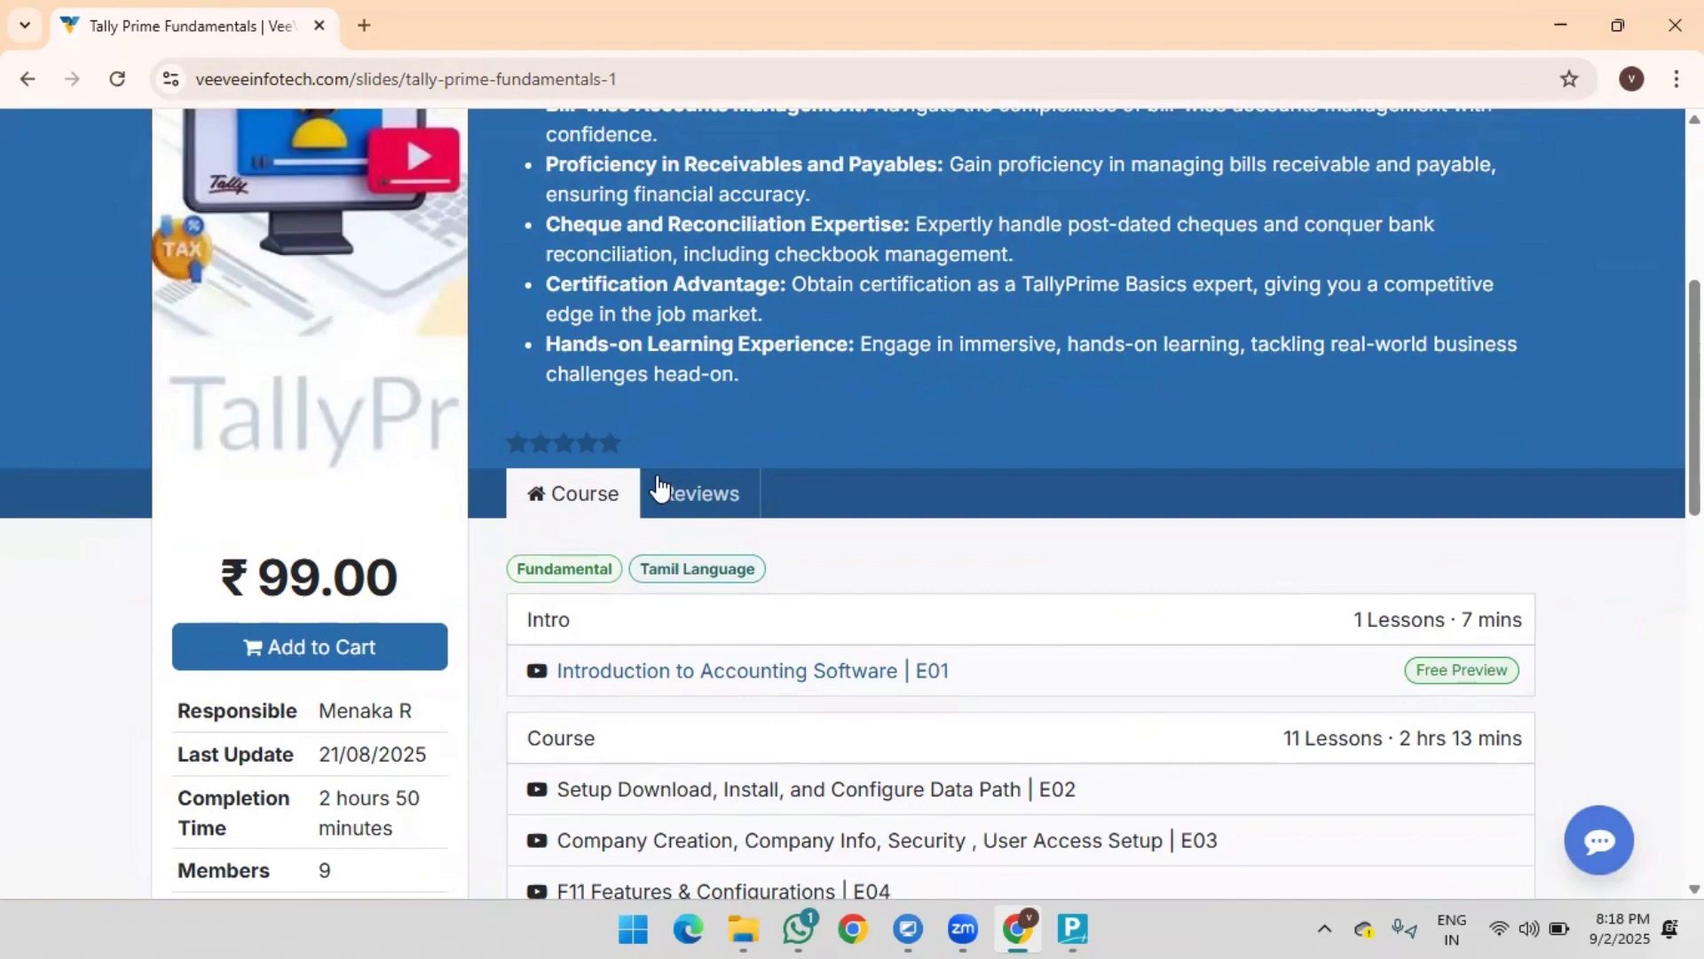
scroll(658, 487, down, 3)
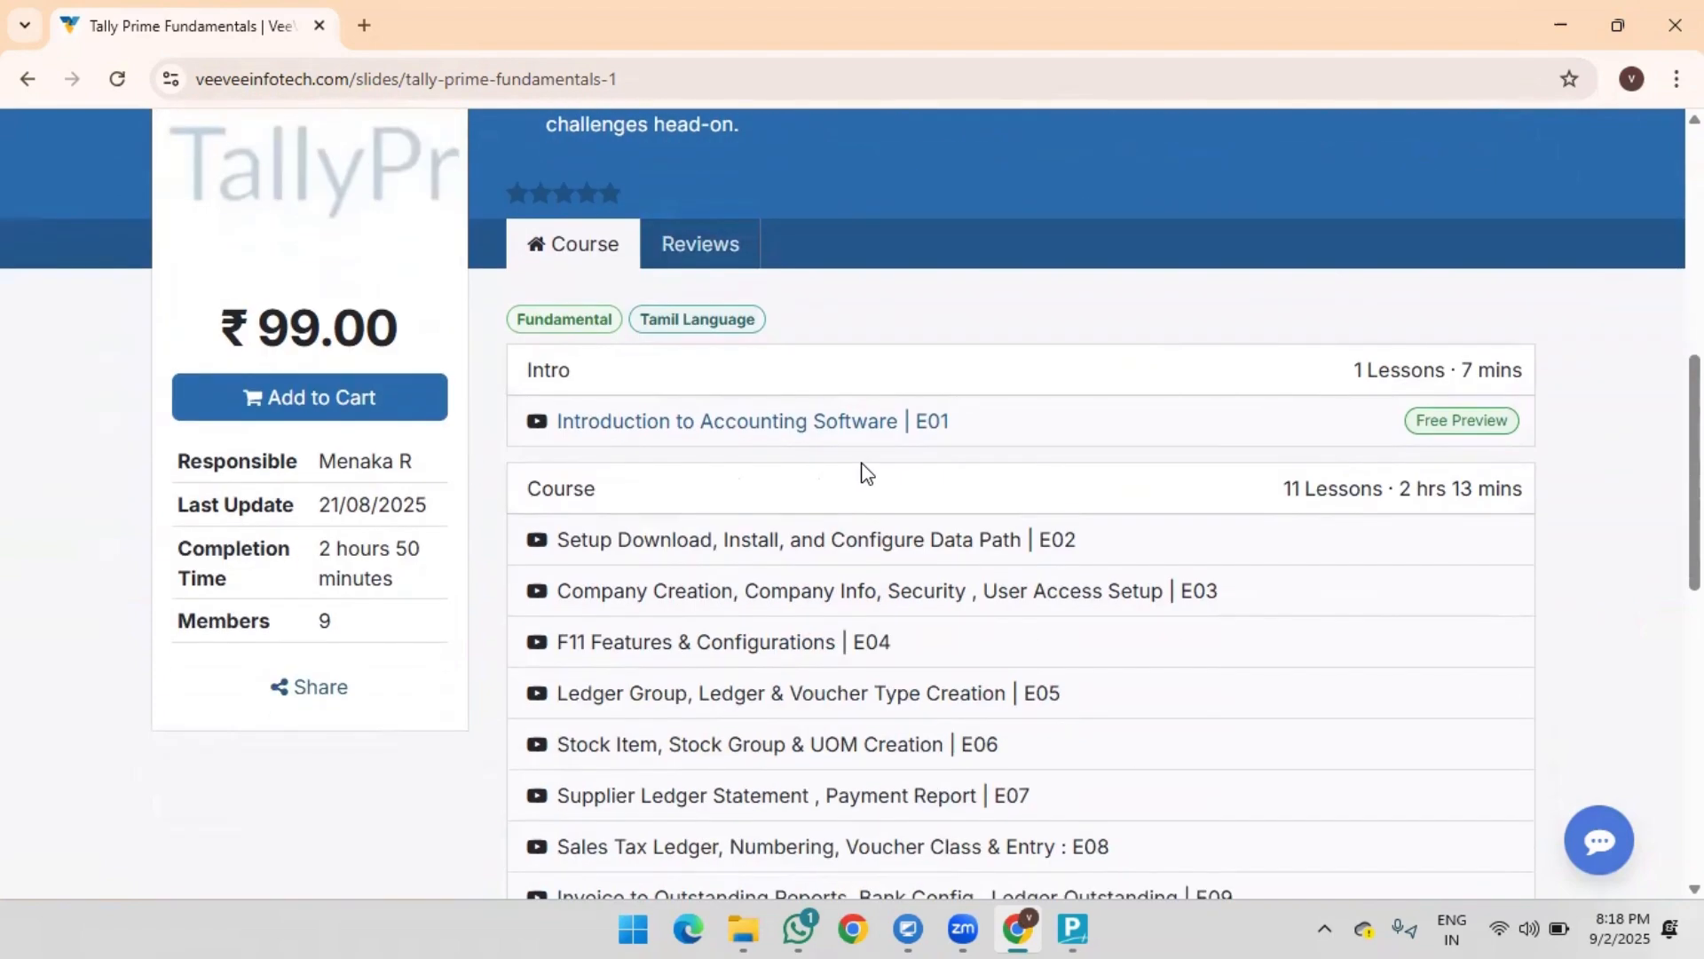